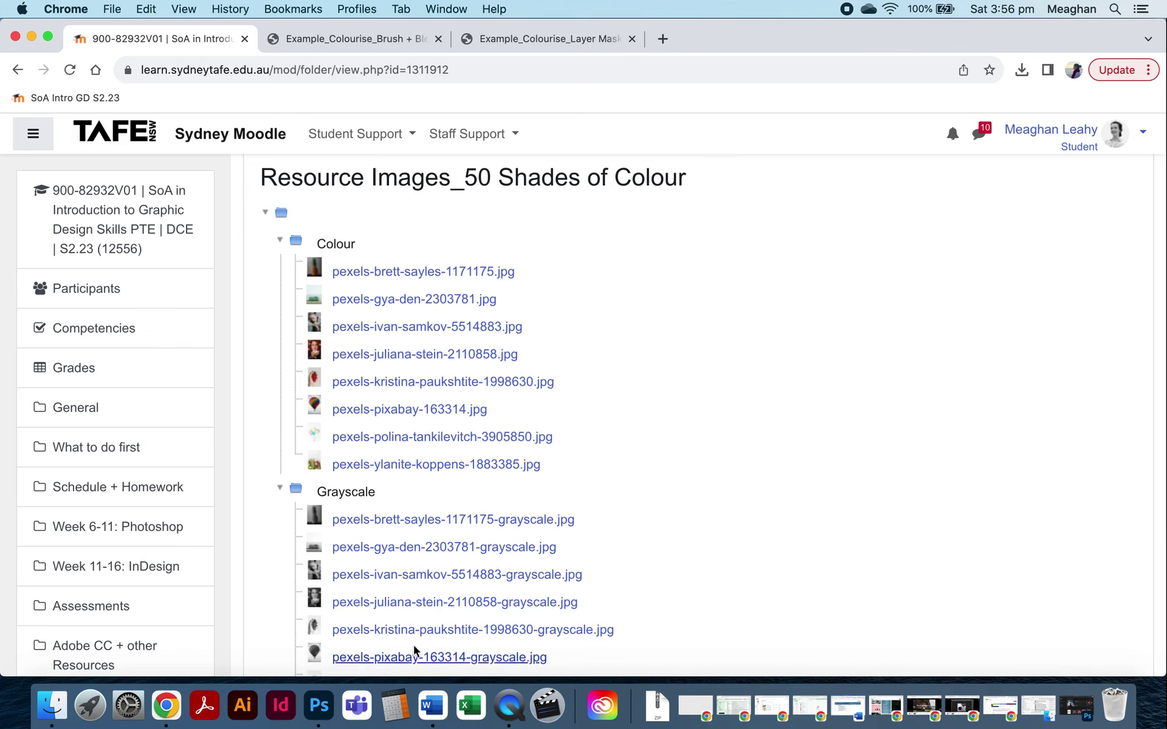
In Finder's Downloads folder, extract Resource Images_50 Shades of Colour-20230916.zip and move the zip file to the trash.
scroll(450, 641, "down", 5)
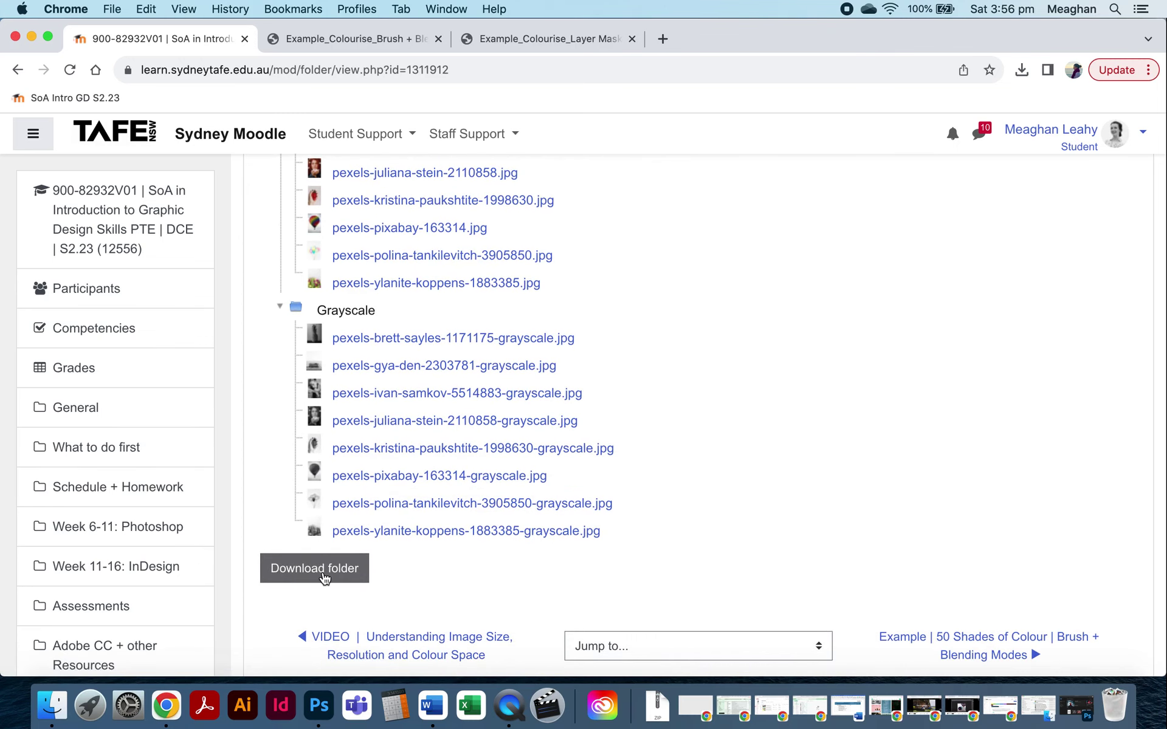
left_click(52, 706)
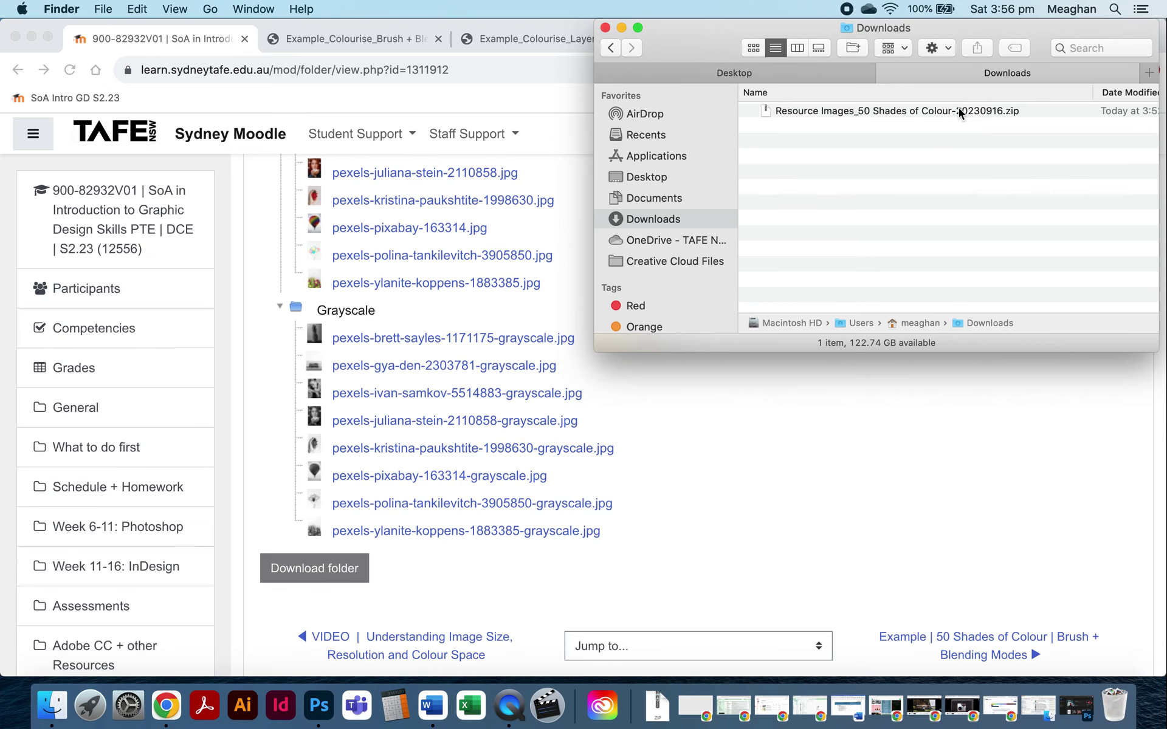
double_click(961, 112)
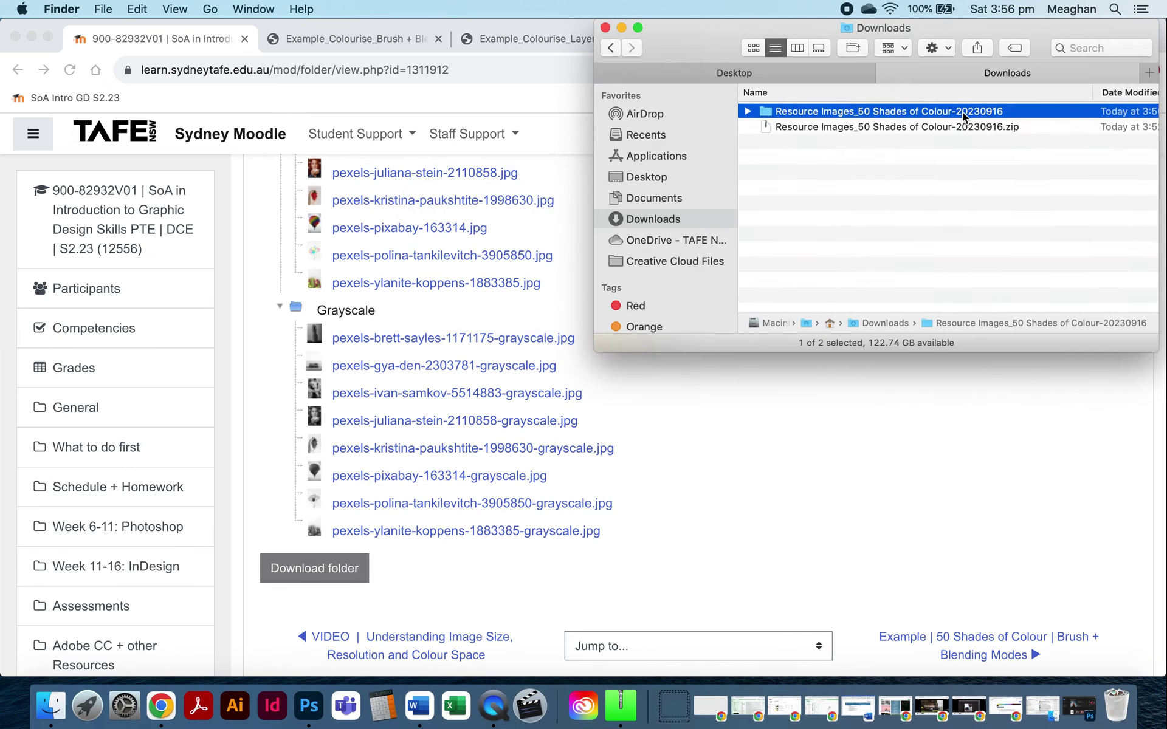
left_click(960, 126)
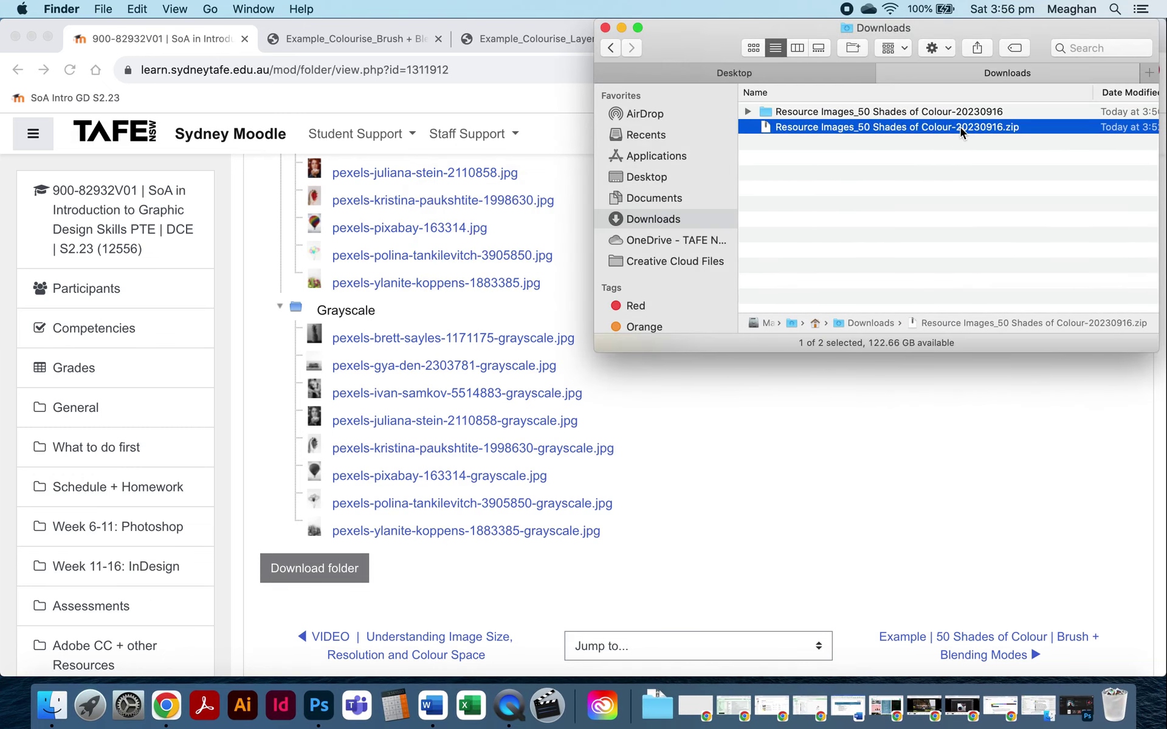
key("super+BackSpace")
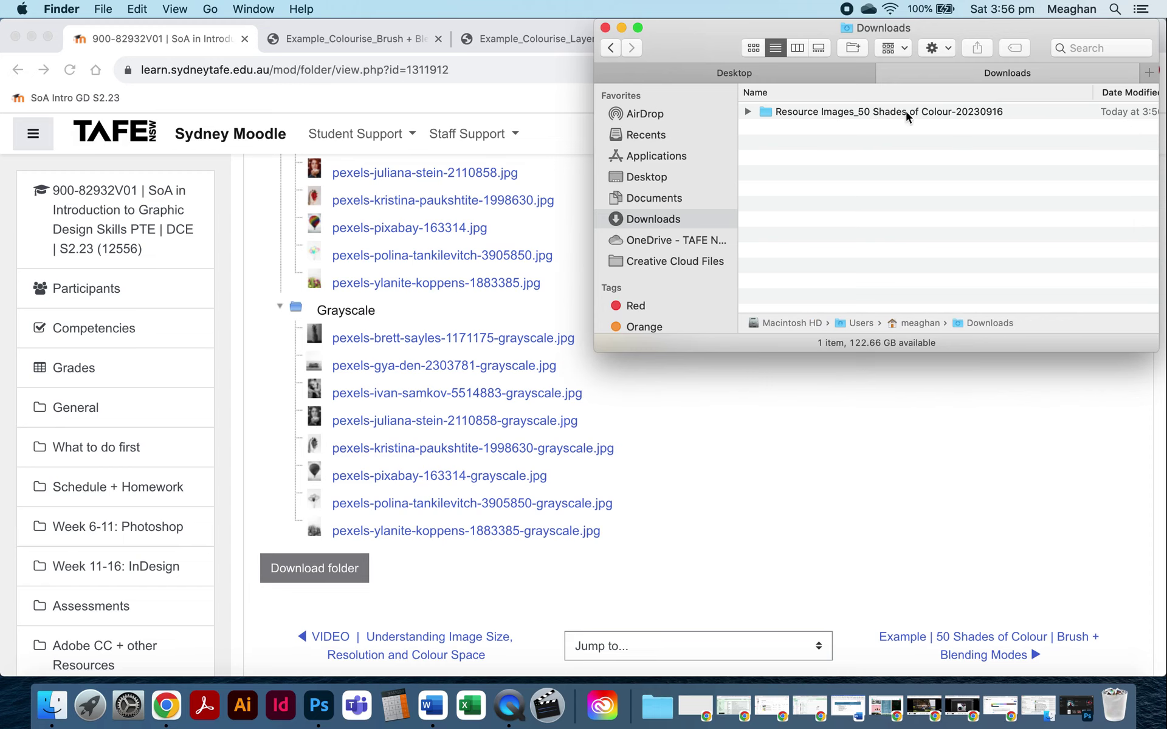
Preview the images in the extracted resource folder's Grayscale subfolder one by one, then preview the bunch of balloons again.
left_click(749, 112)
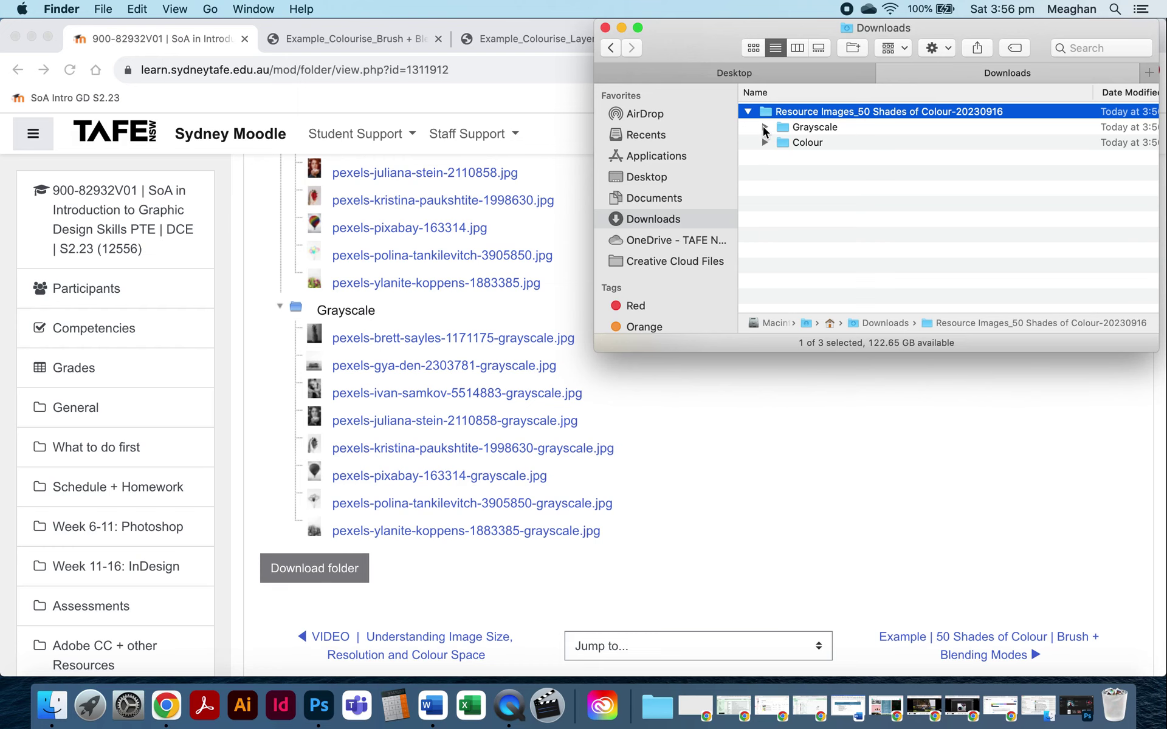
left_click(765, 127)
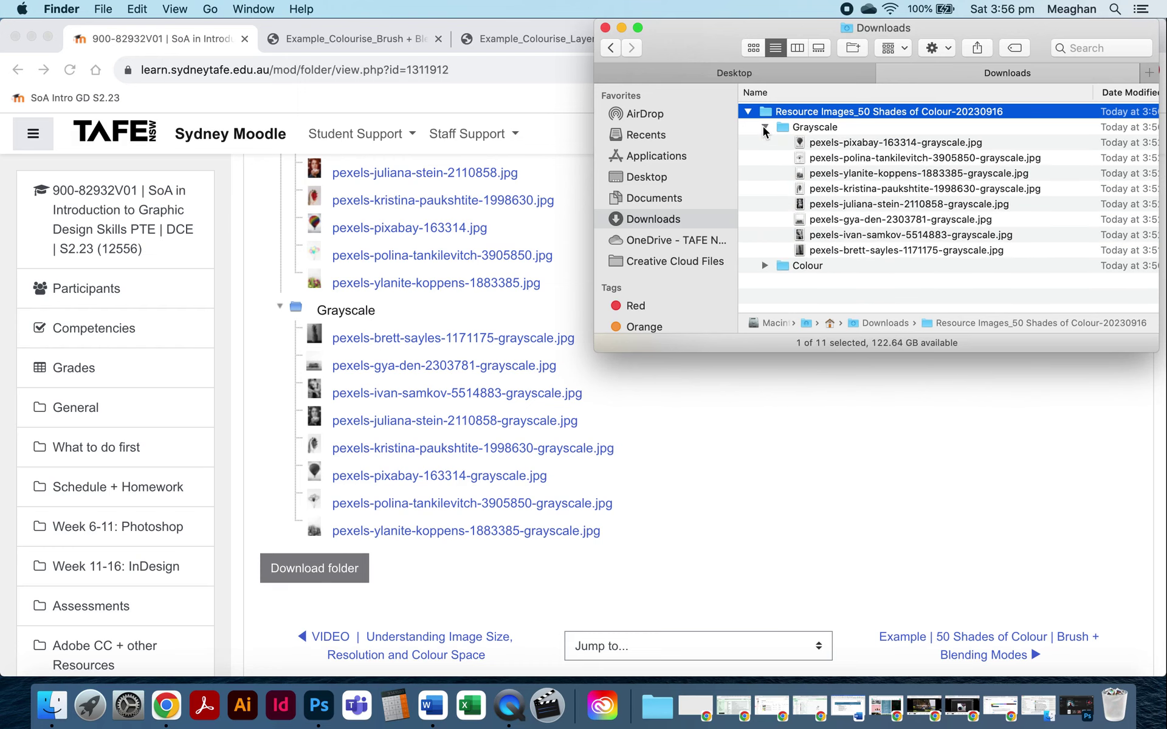
left_click(871, 145)
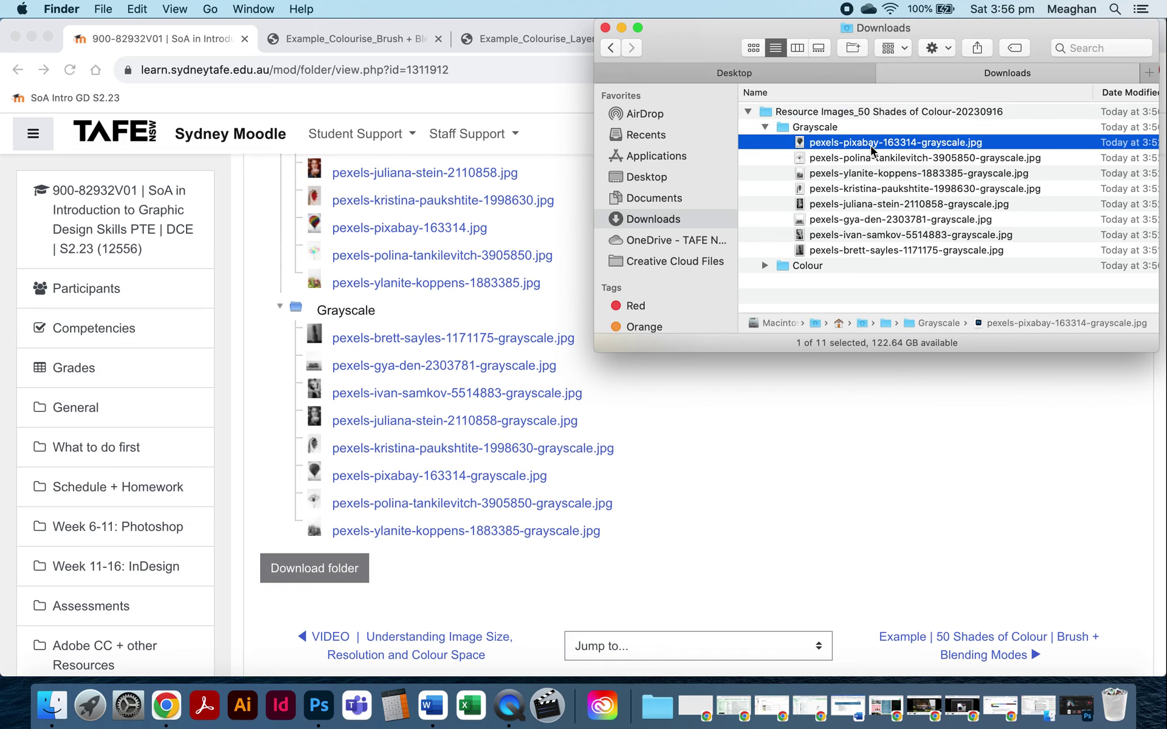
key("space")
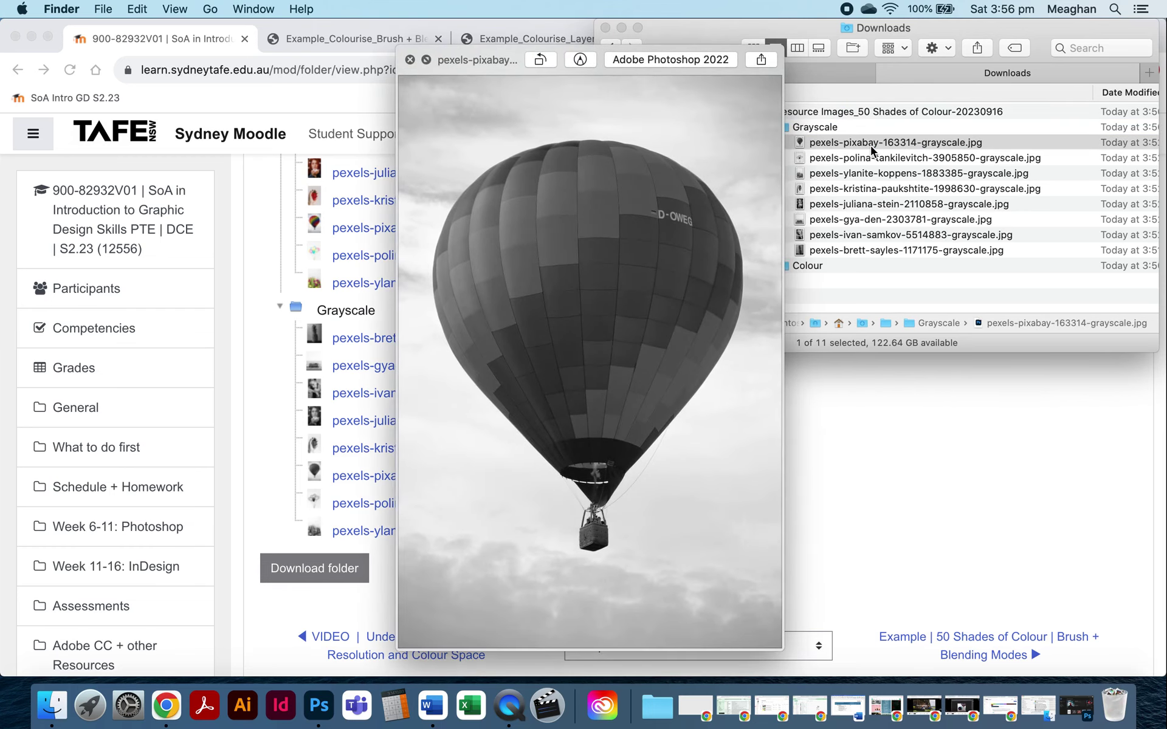
key("Down")
key("Down")
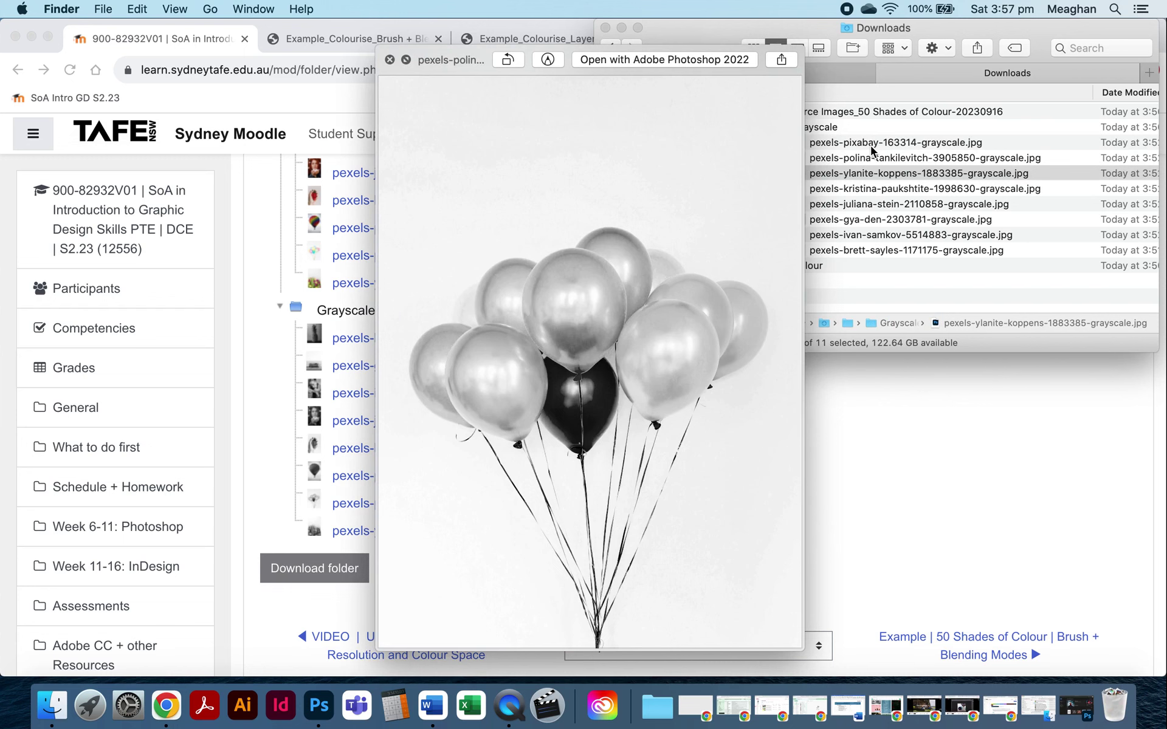
key("Down")
key("Down")
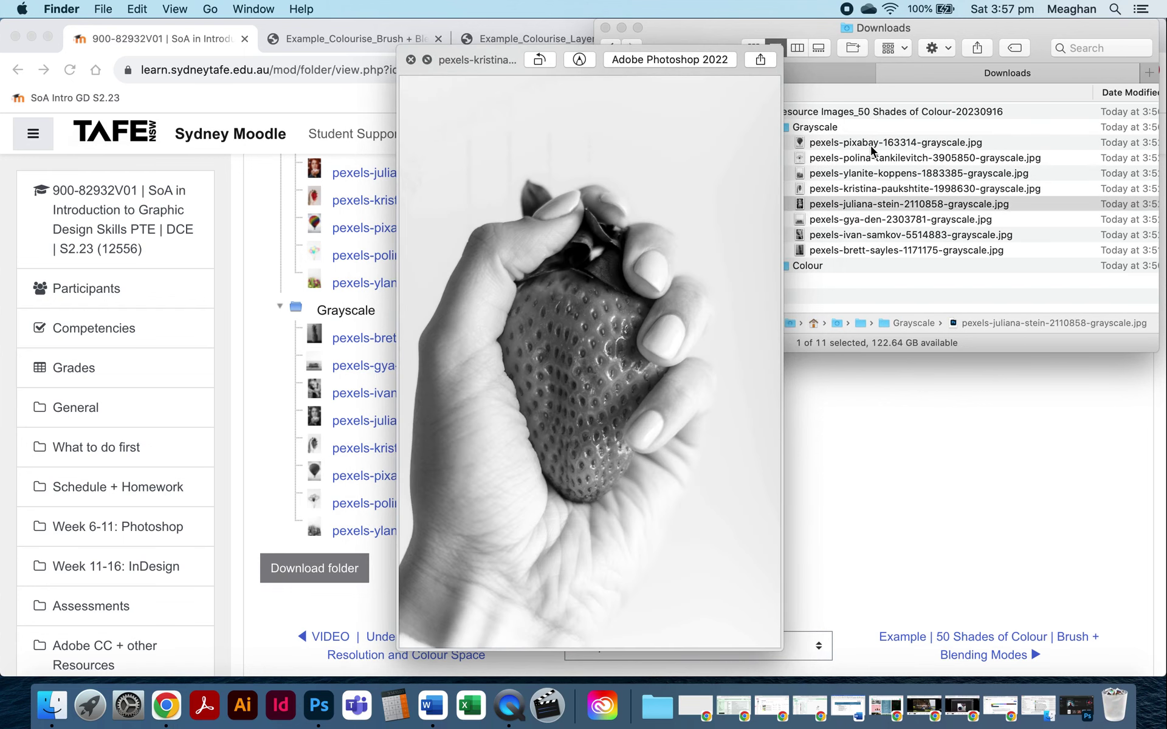
key("Down")
key("Down")
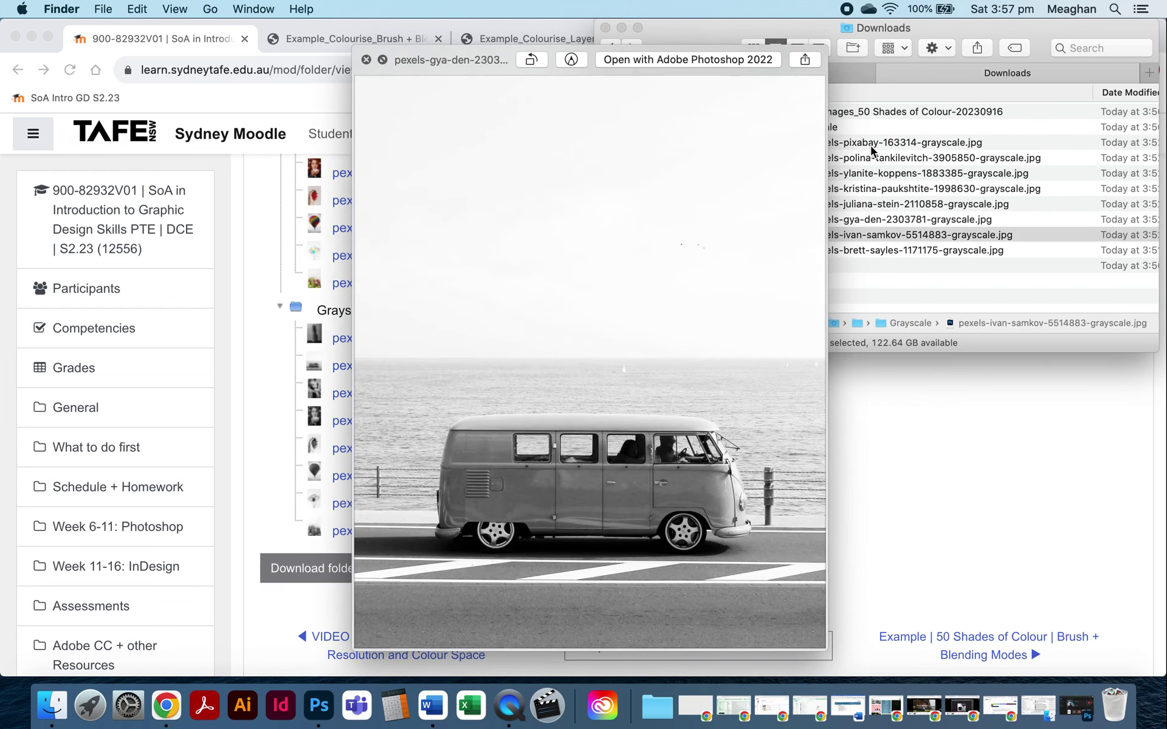
key("Down")
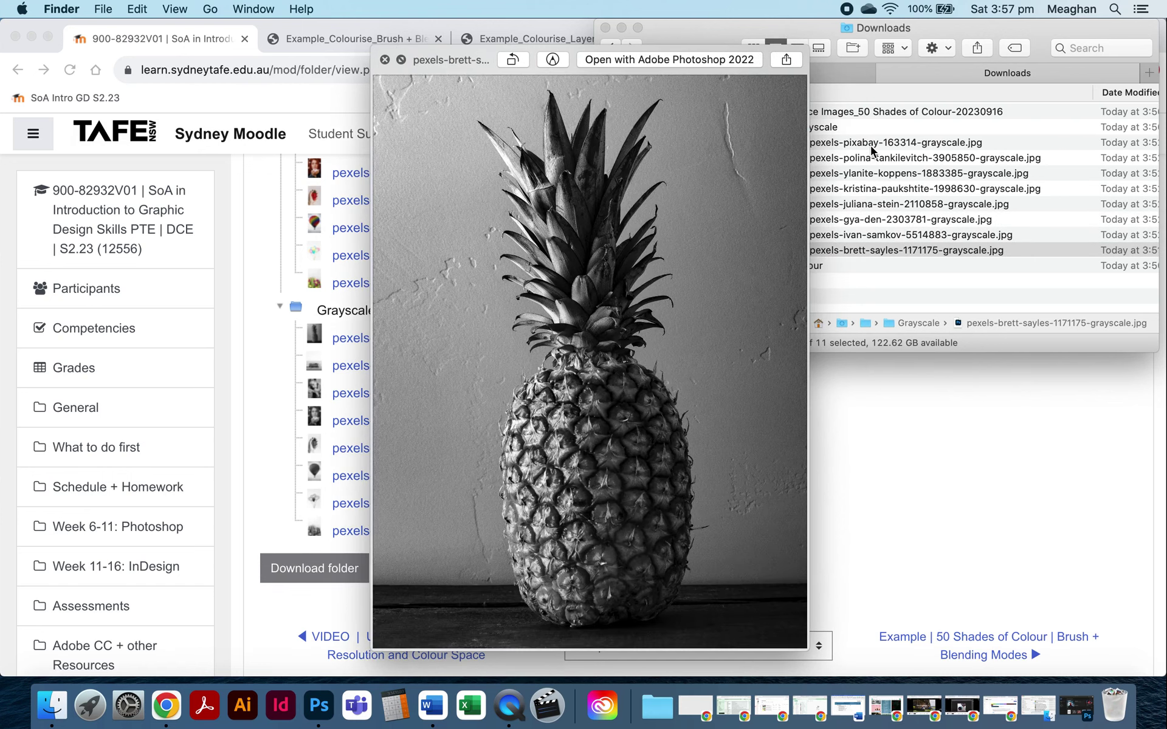
key("space")
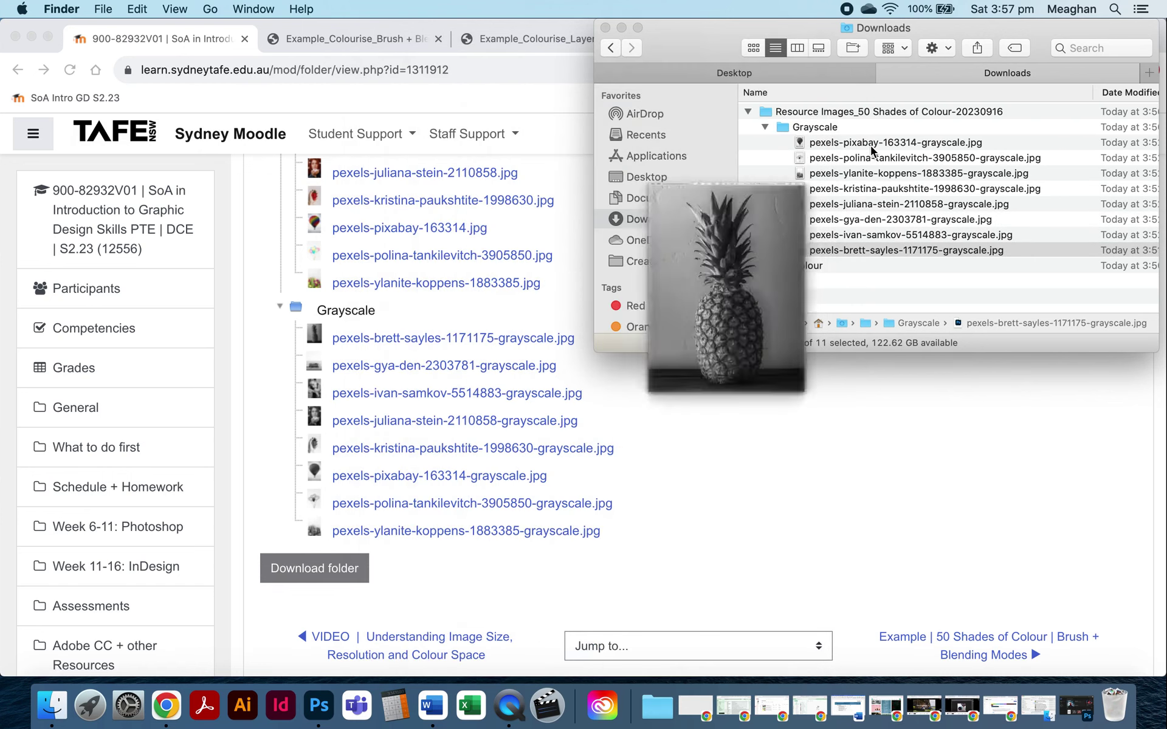
left_click(869, 158)
key("space")
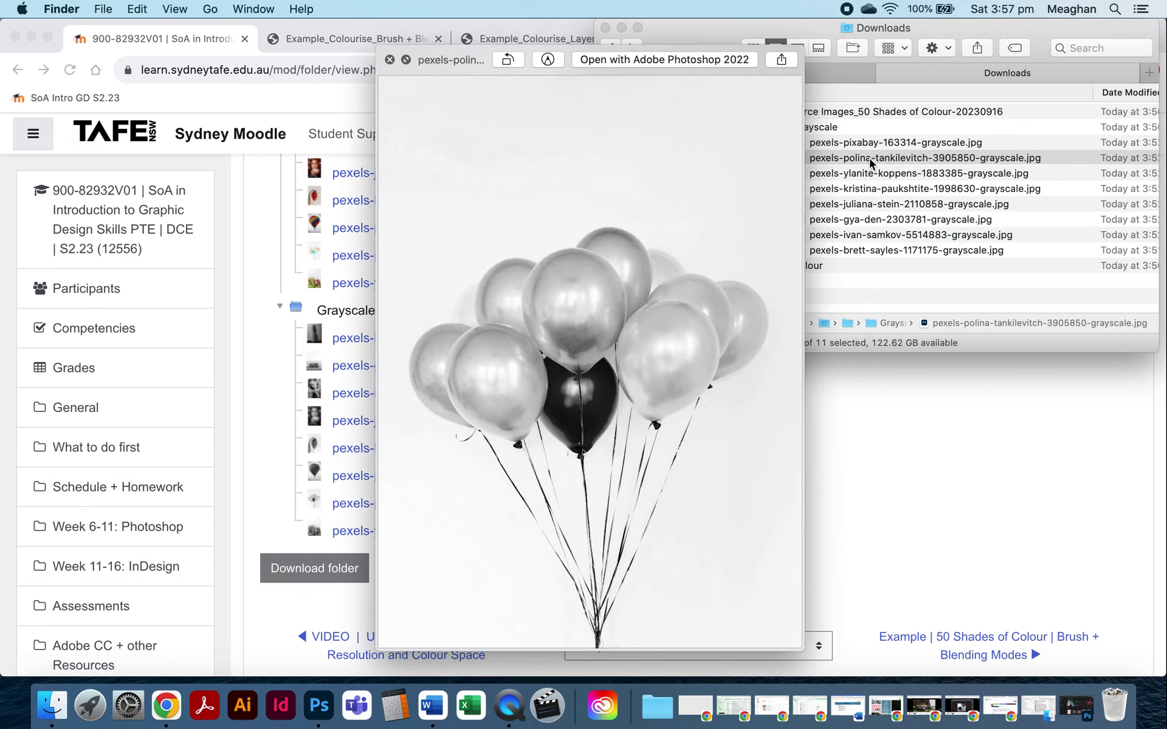
key("space")
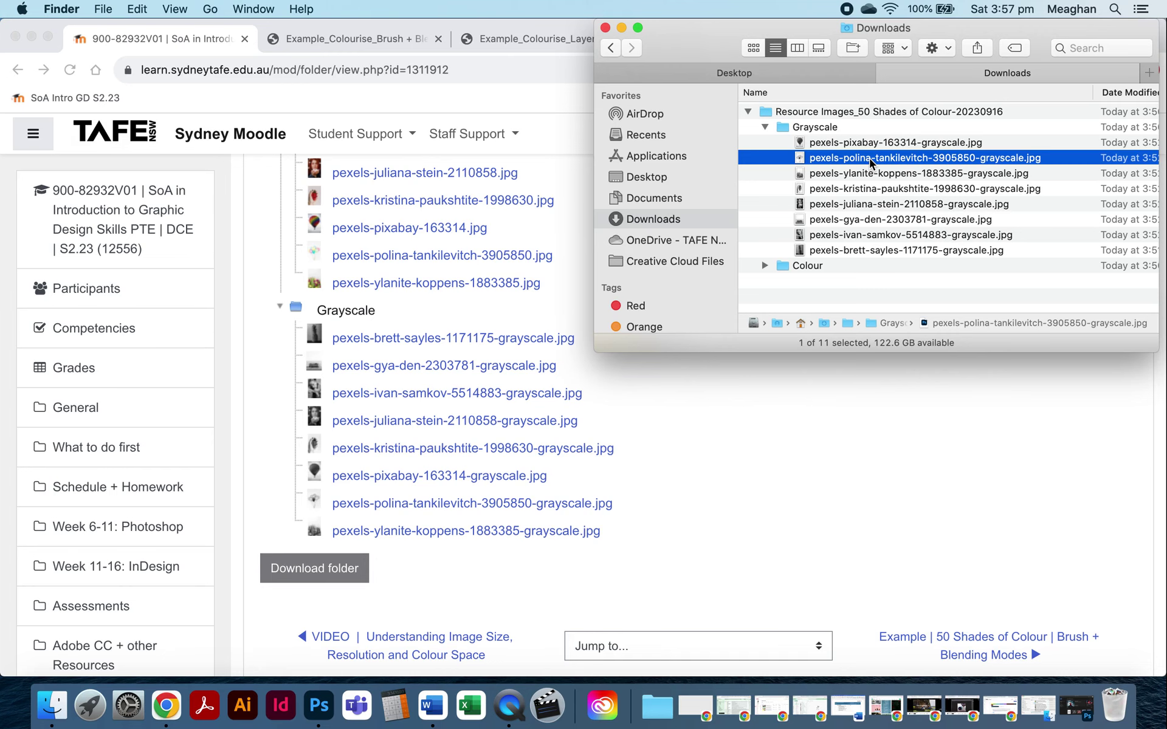
mouse_move(869, 158)
left_mouse_down()
mouse_move(818, 237)
mouse_move(322, 662)
mouse_move(322, 717)
mouse_move(322, 699)
mouse_move(781, 247)
mouse_move(791, 159)
mouse_move(855, 169)
left_mouse_up()
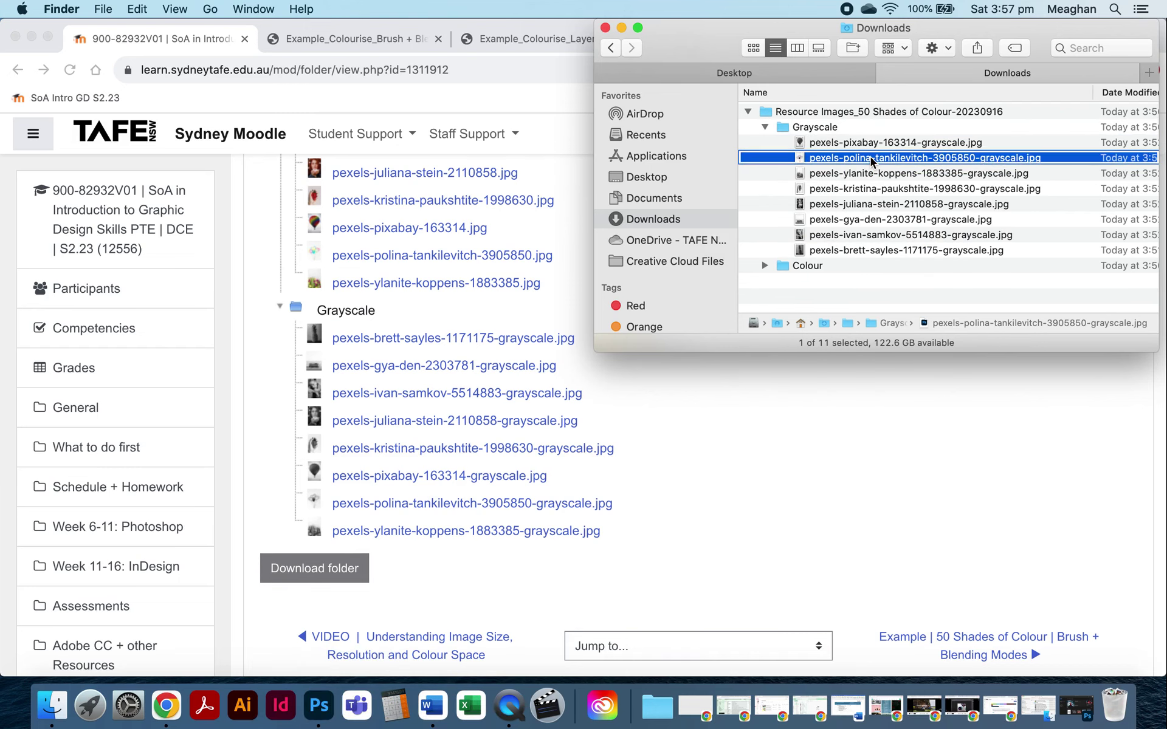
right_click(872, 158)
mouse_move(855, 181)
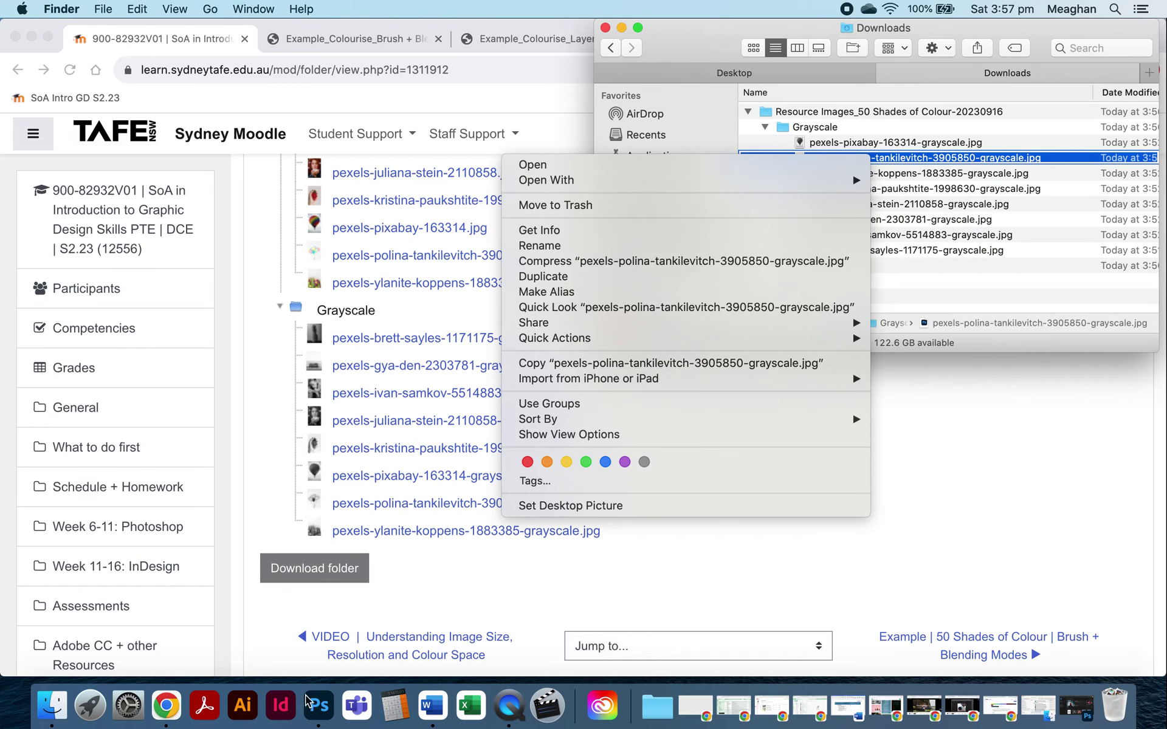
Switch to Photoshop and open the grayscale balloon bunch JPEG (number 3905850) from the resource folder's Grayscale subfolder.
left_click(319, 708)
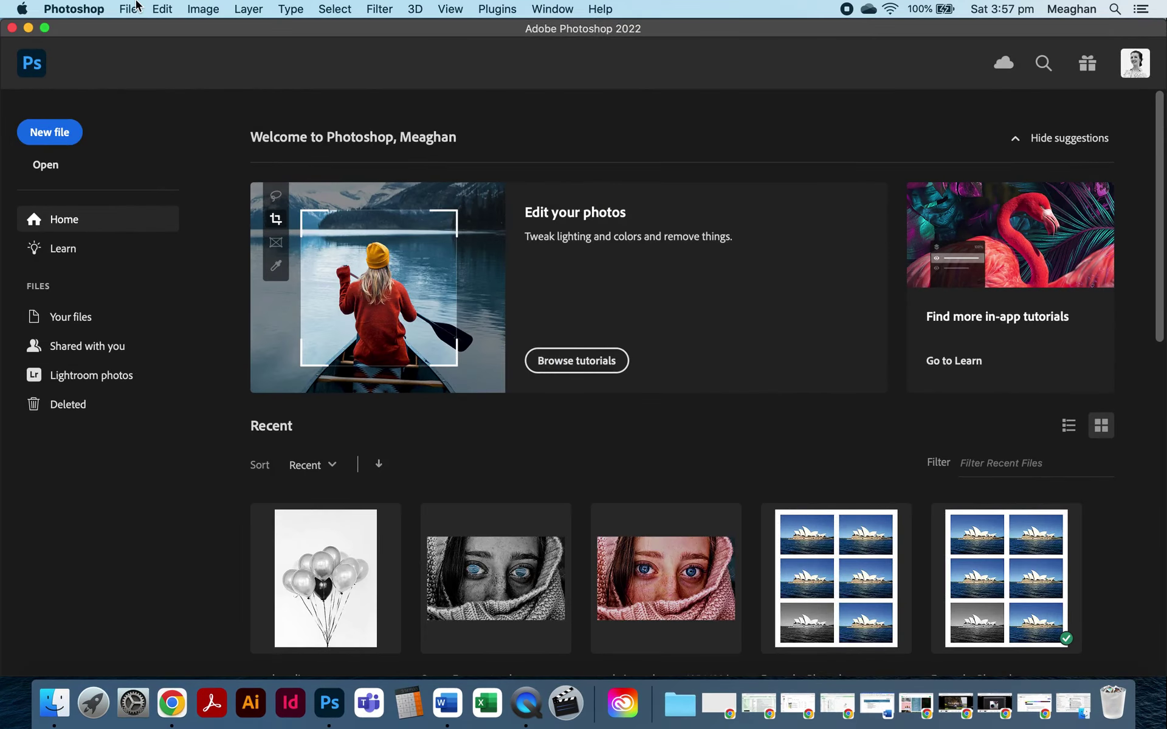
left_click(129, 9)
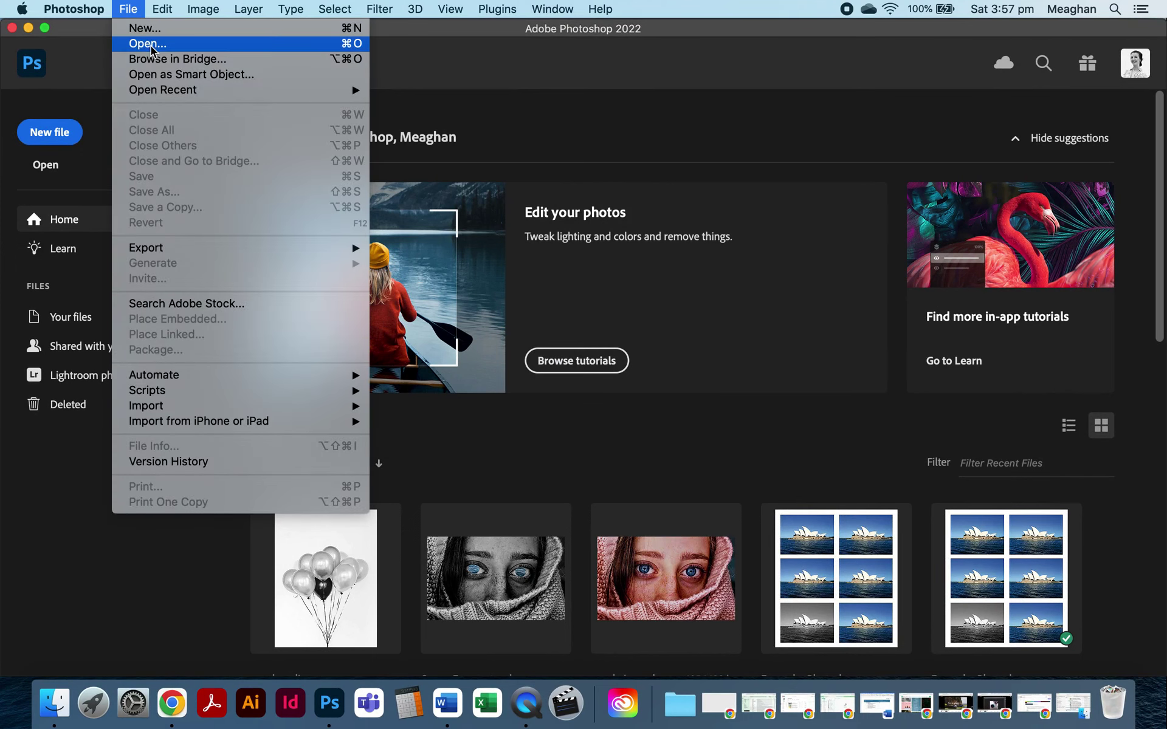
left_click(99, 39)
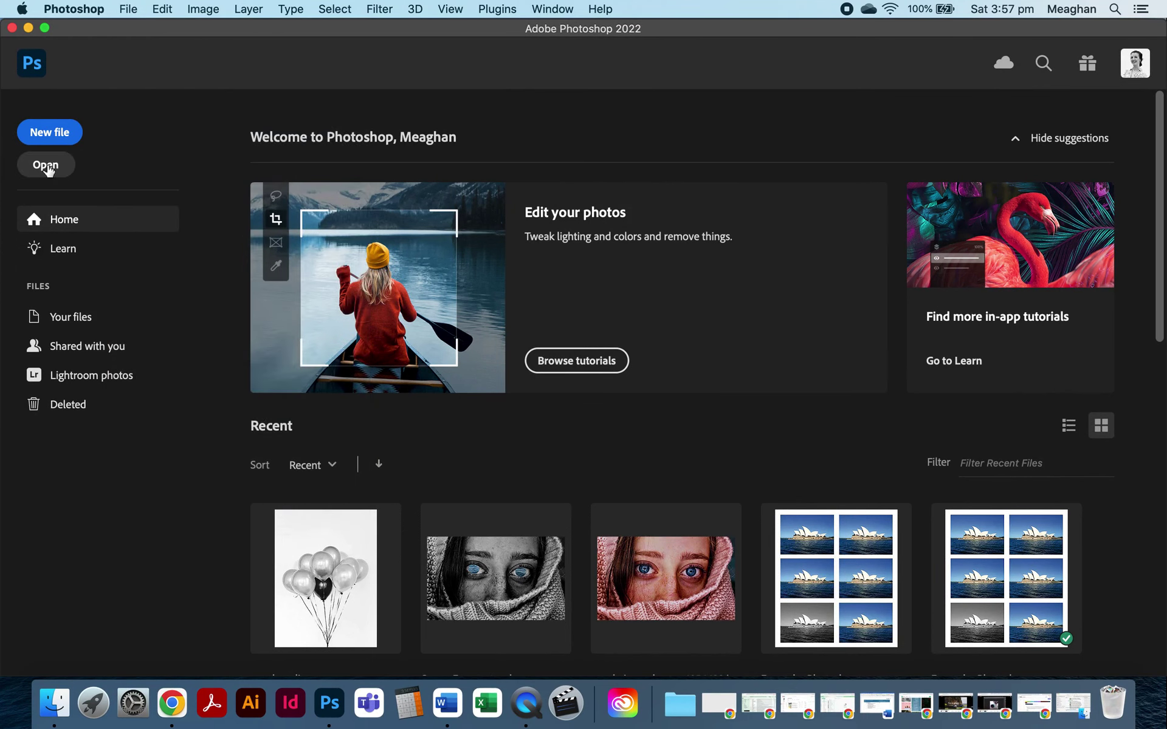
left_click(48, 169)
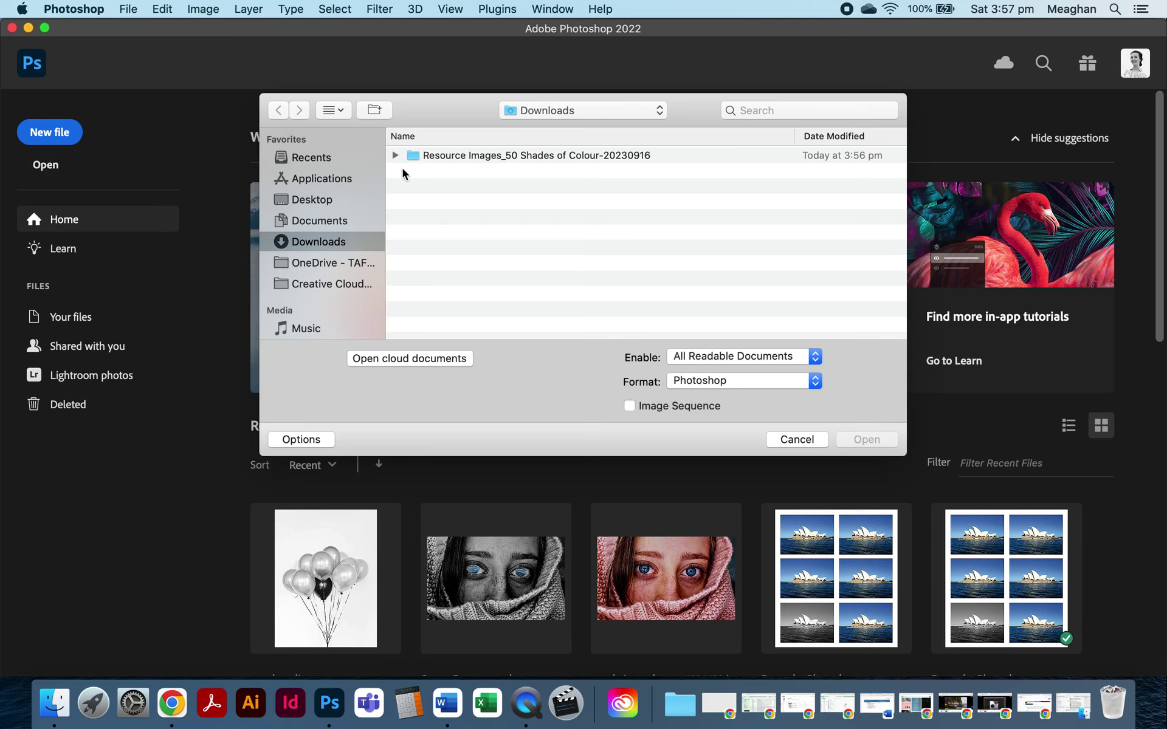
double_click(473, 153)
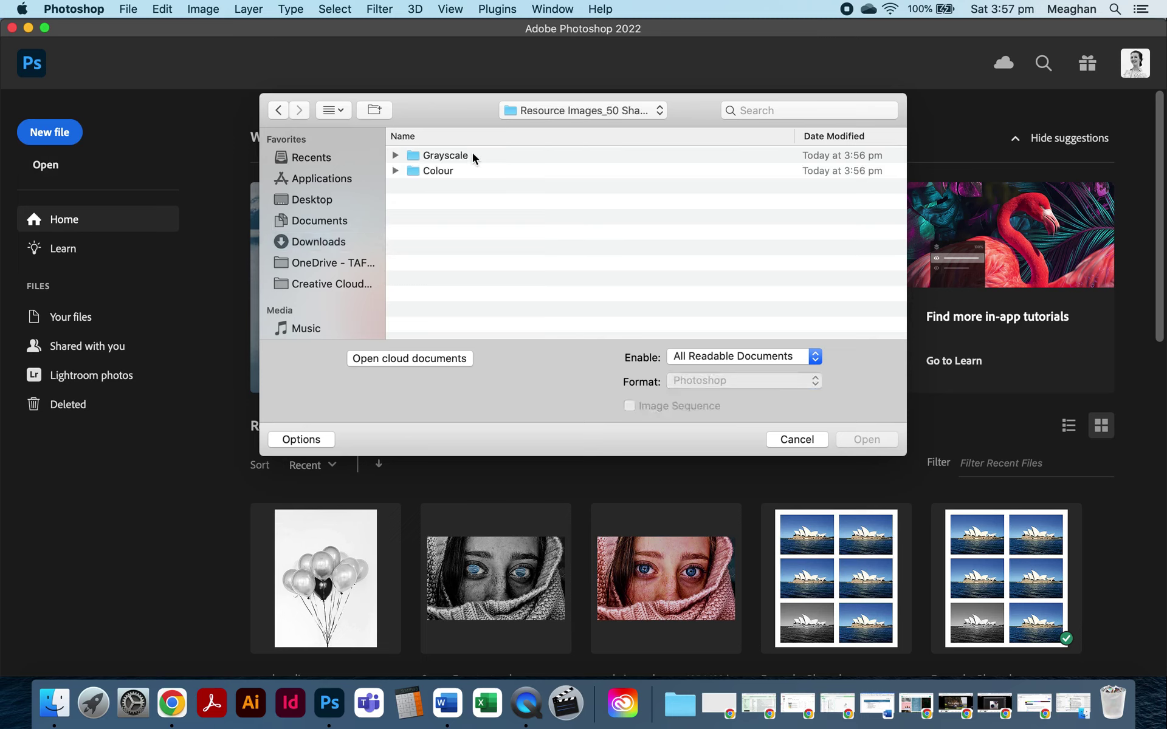
left_click(396, 157)
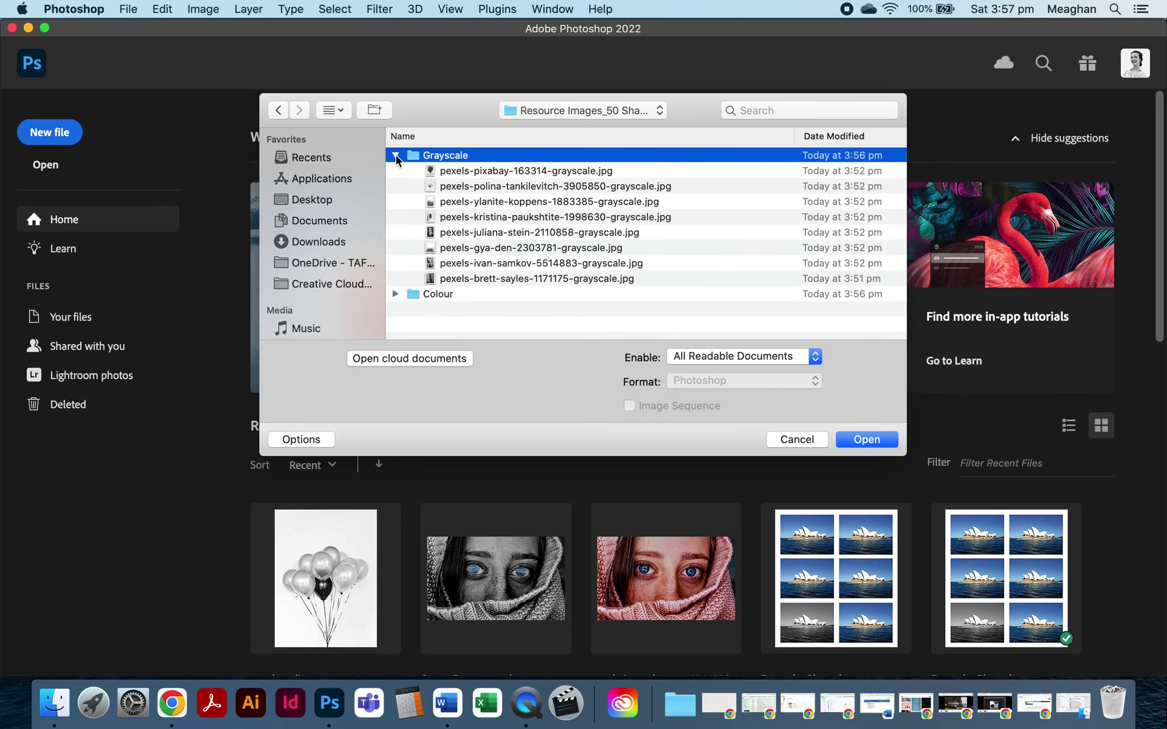
left_click(457, 189)
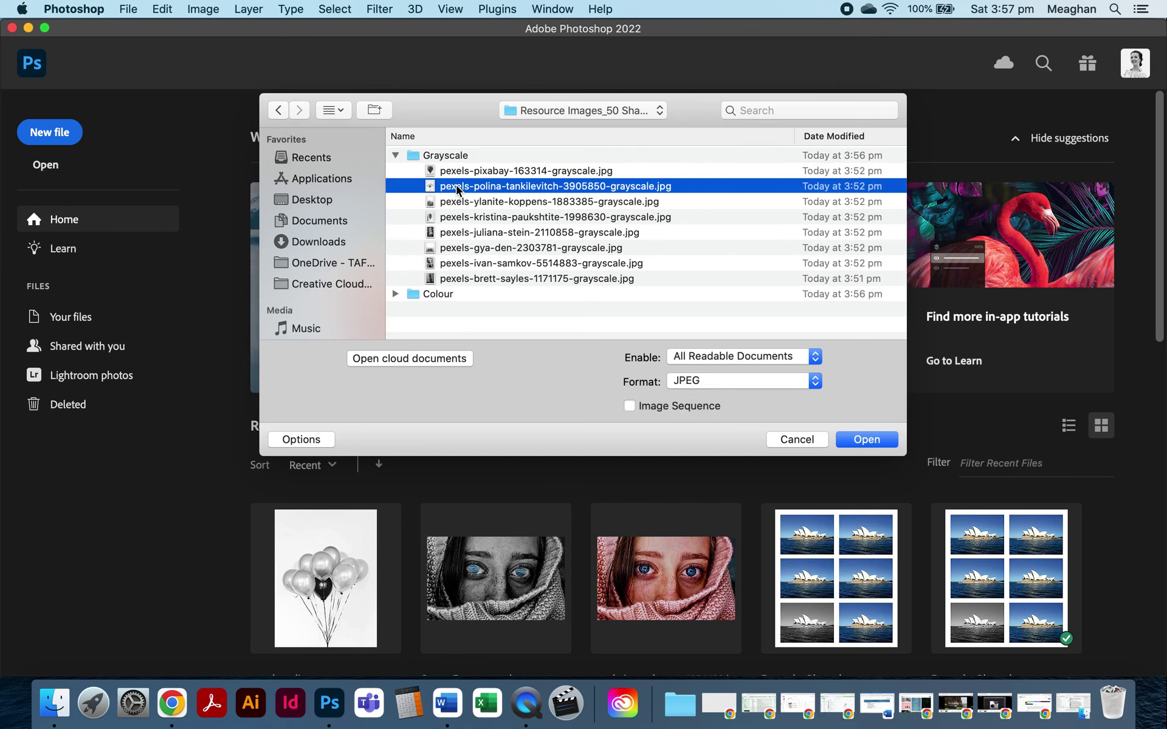
double_click(457, 188)
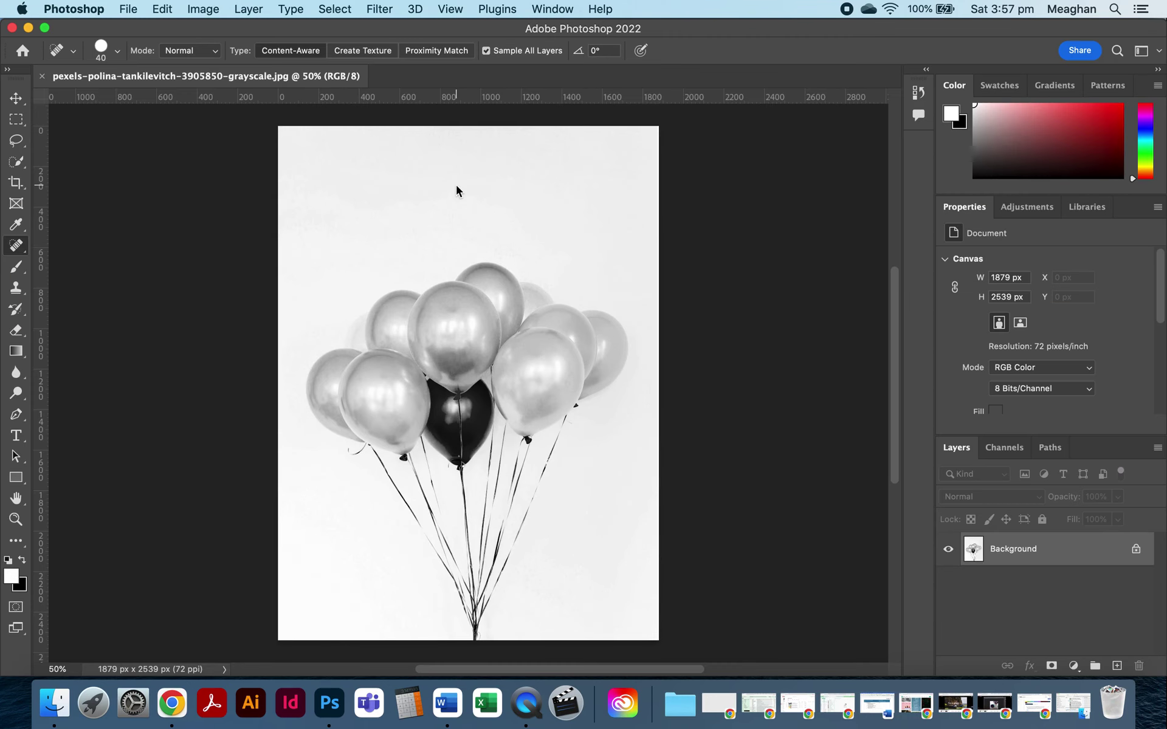
key("super+Tab")
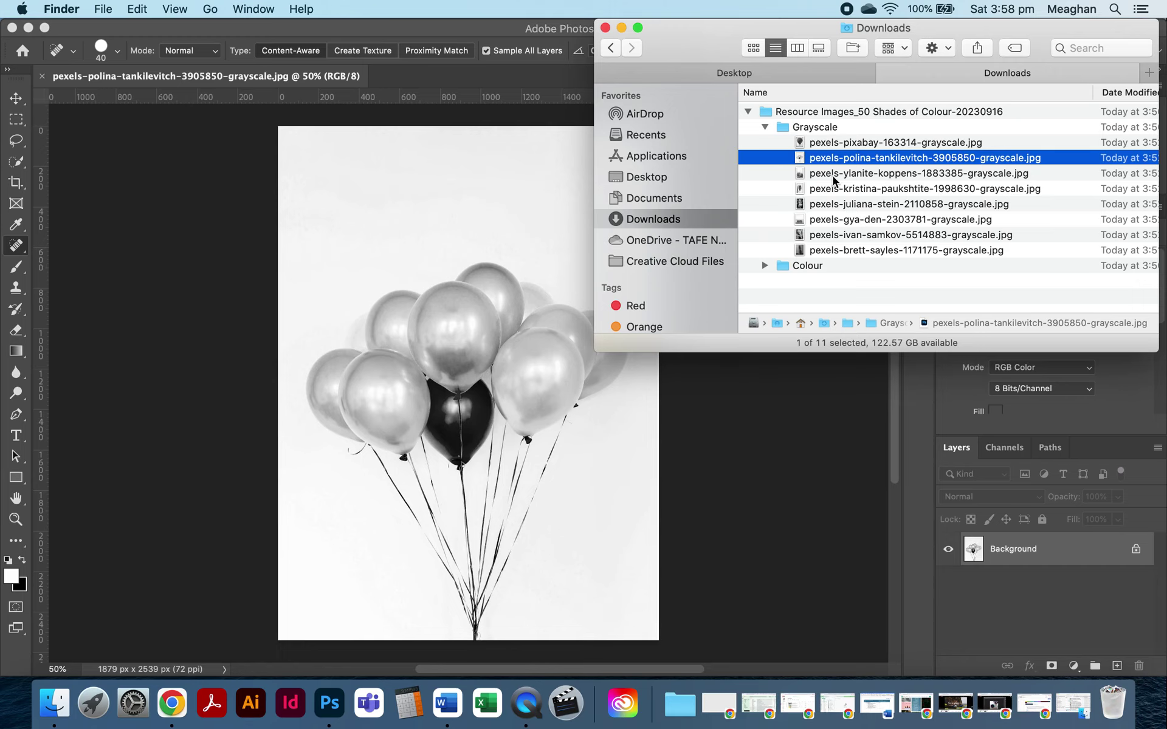
left_click(262, 331)
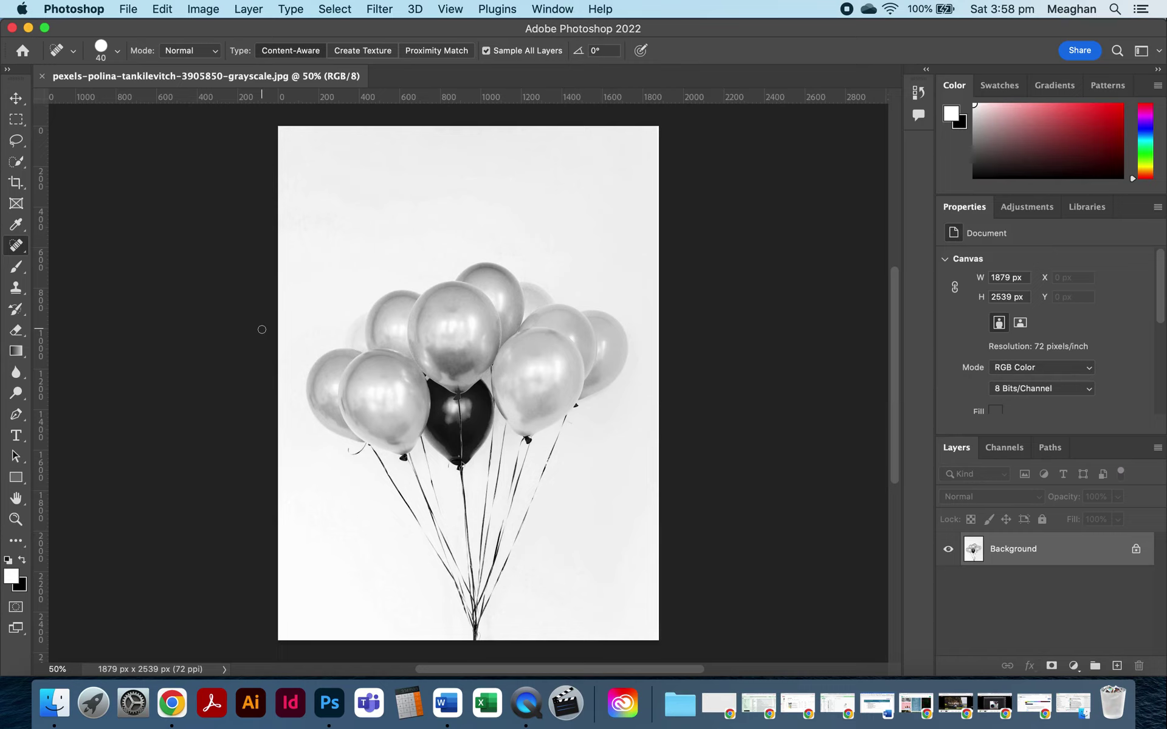
left_click(17, 121)
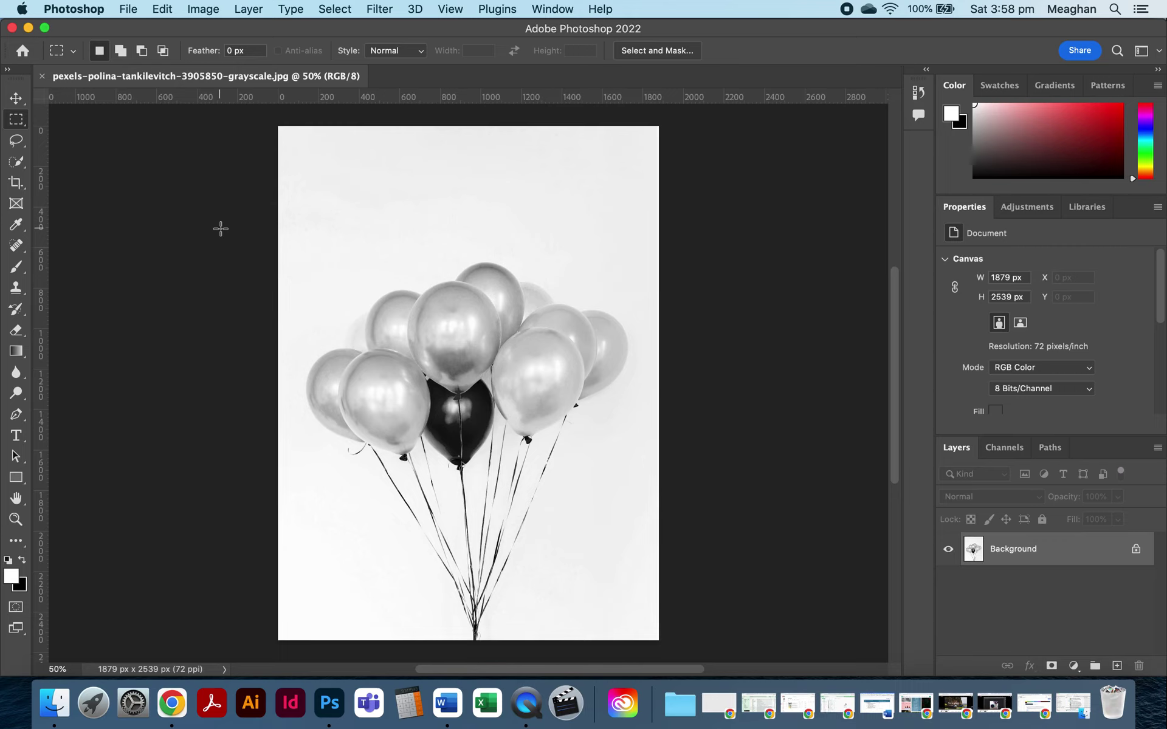
Activate the Brush tool and set the foreground colour to pure red, ff0000.
left_click(18, 271)
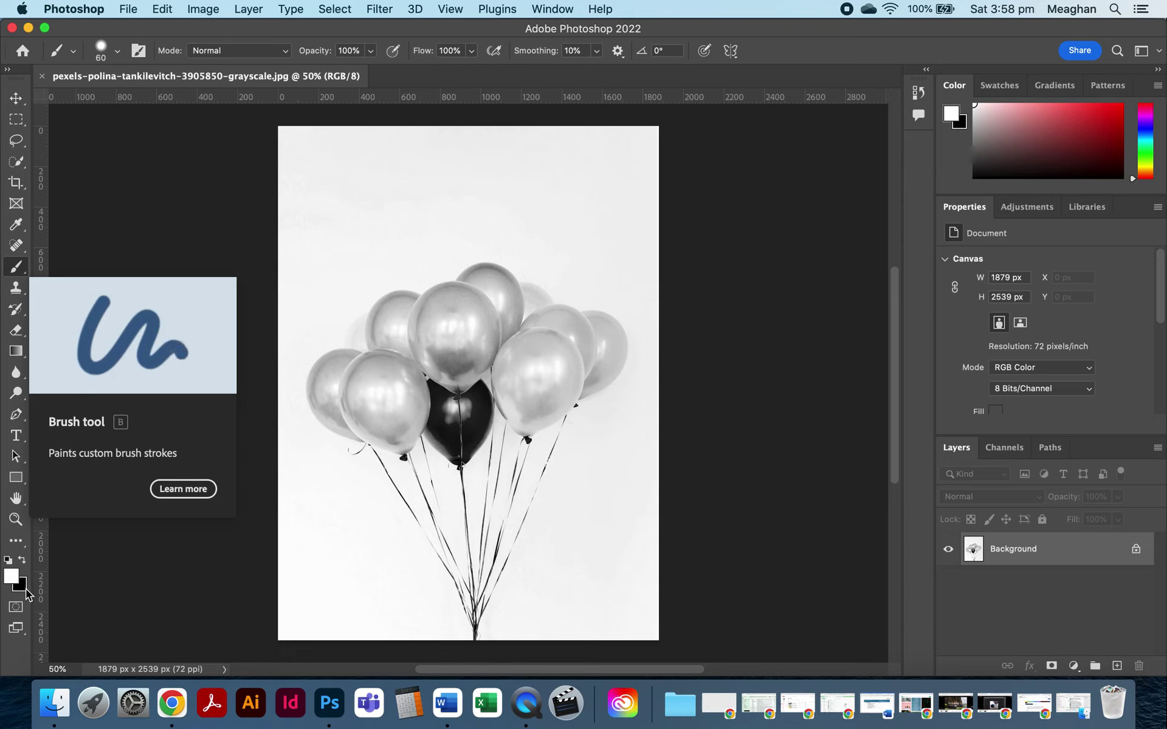
left_click(97, 569)
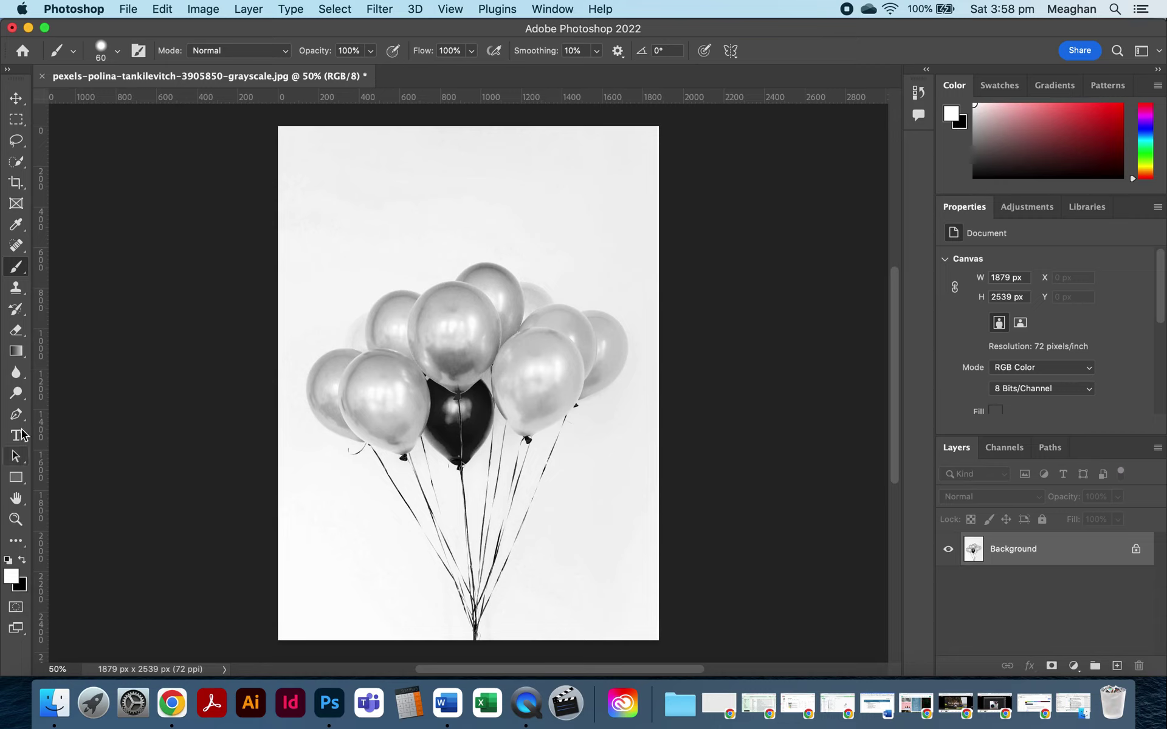
mouse_move(349, 463)
left_mouse_down()
mouse_move(444, 430)
mouse_move(511, 378)
left_mouse_up()
key("super+z")
left_click(12, 579)
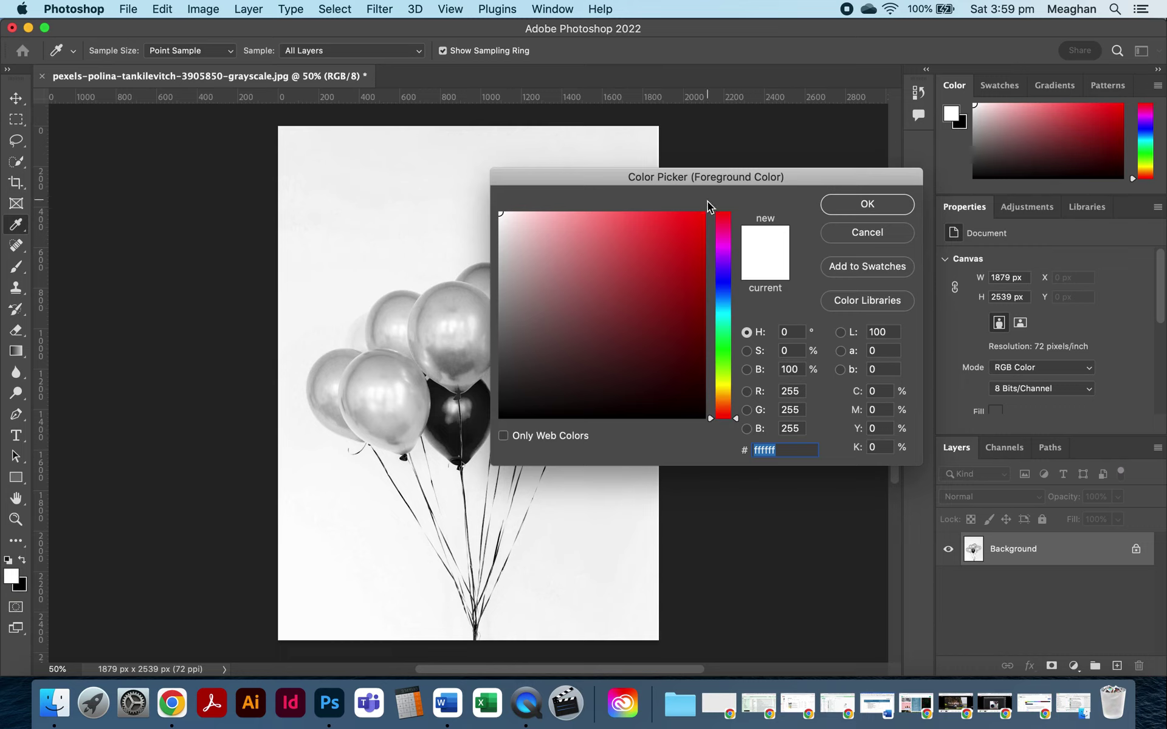
left_click_drag(693, 227, 706, 206)
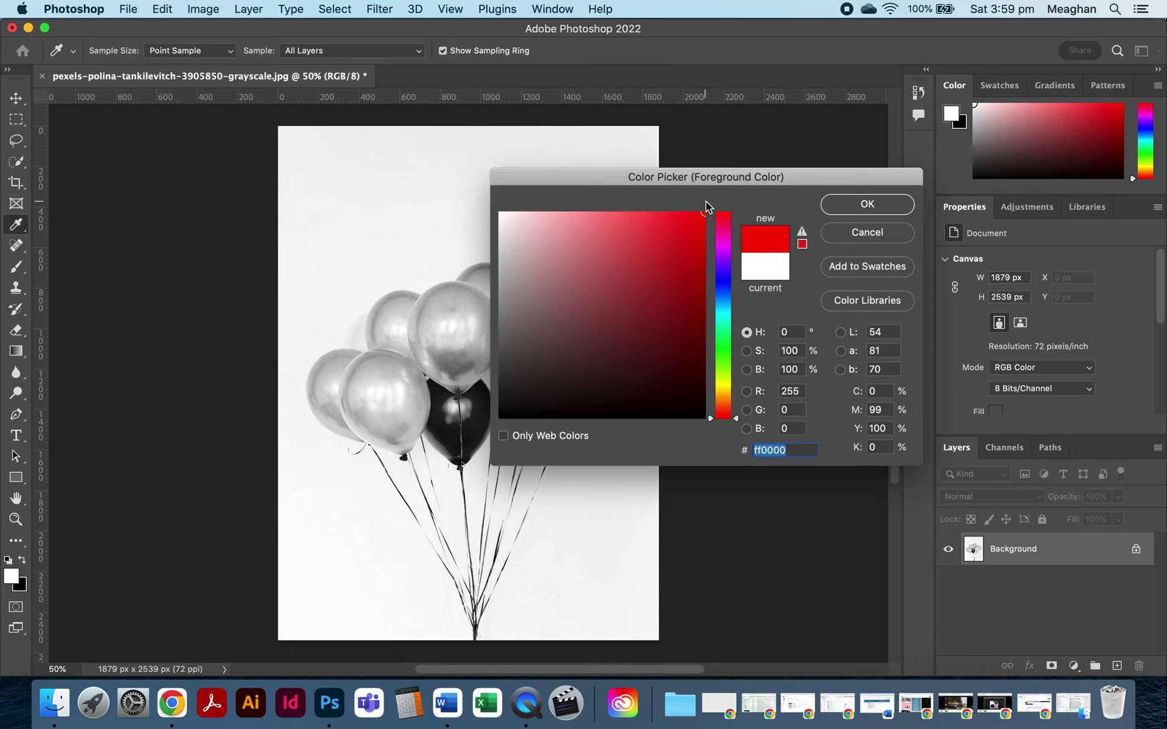
left_click(873, 207)
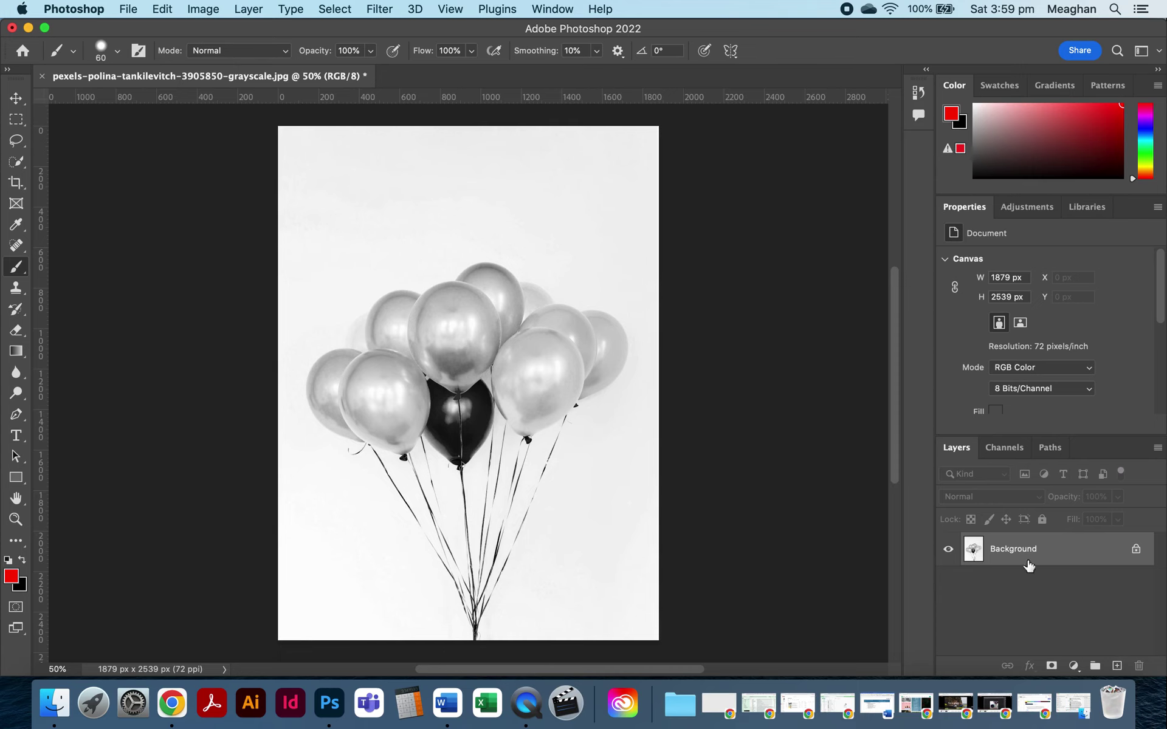
Reset the Essentials workspace to its default layout.
left_click(550, 9)
mouse_move(569, 49)
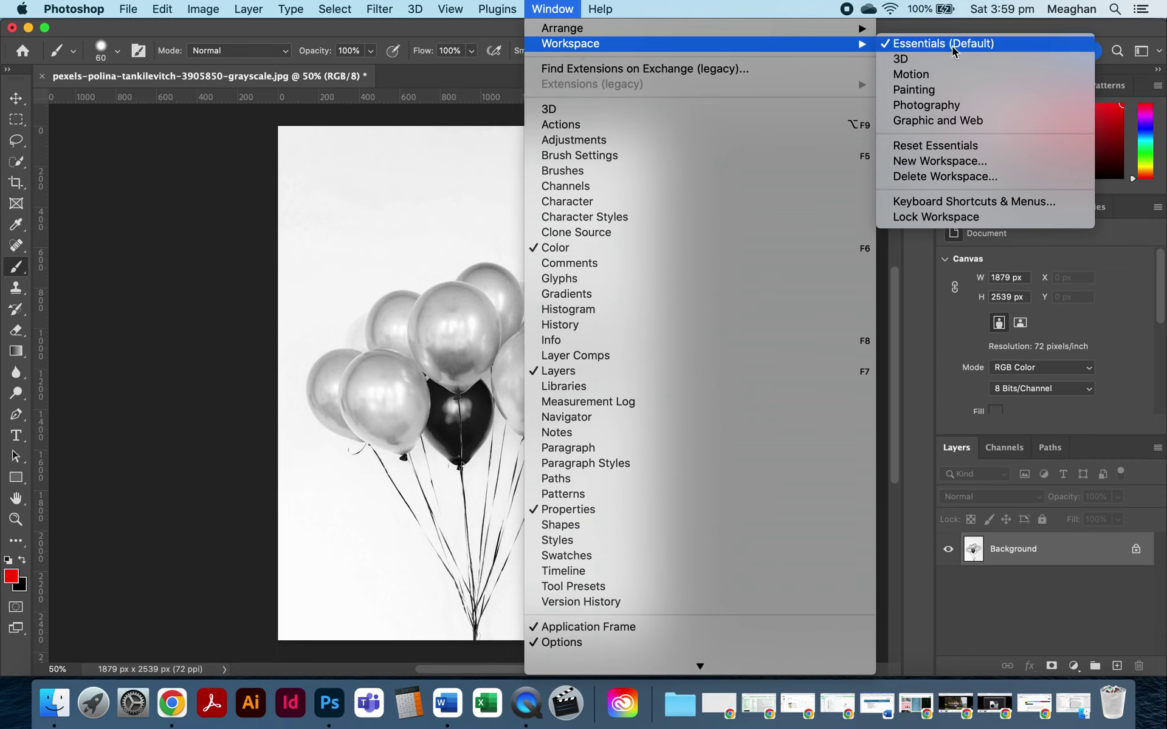
left_click(946, 146)
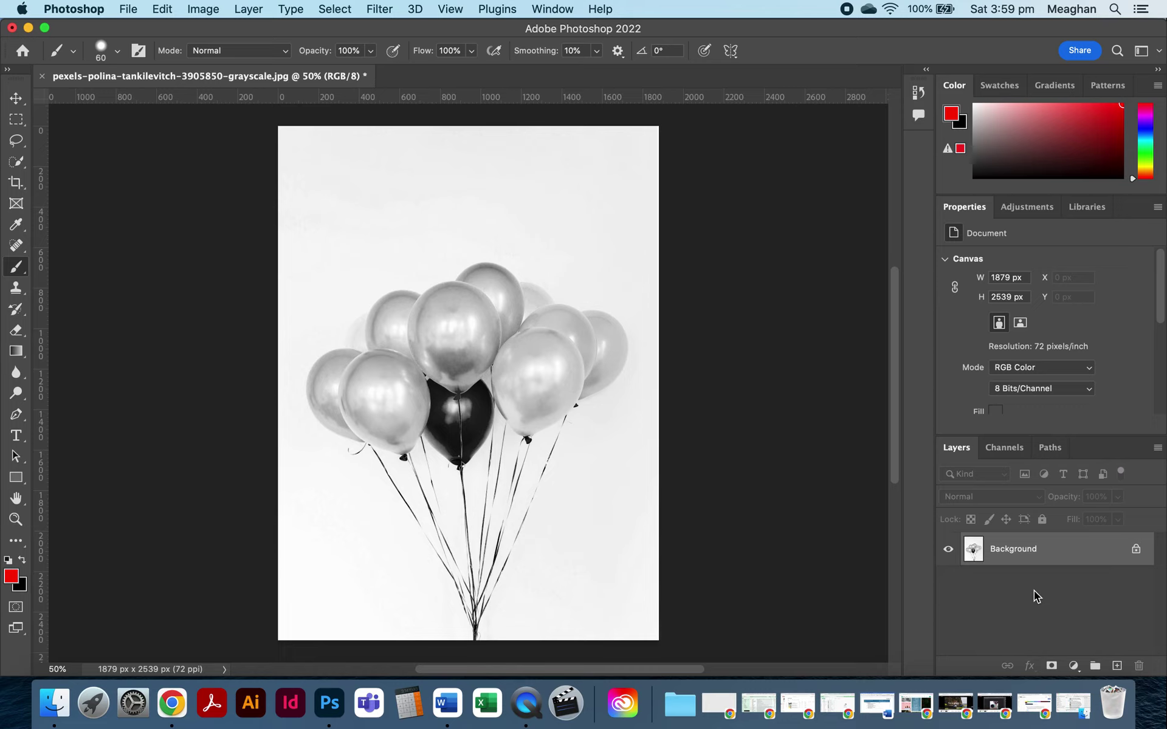
Try painting red brush strokes across the balloons directly on the Background layer, and undo them.
mouse_move(650, 433)
left_mouse_down()
mouse_move(490, 372)
mouse_move(550, 352)
left_mouse_up()
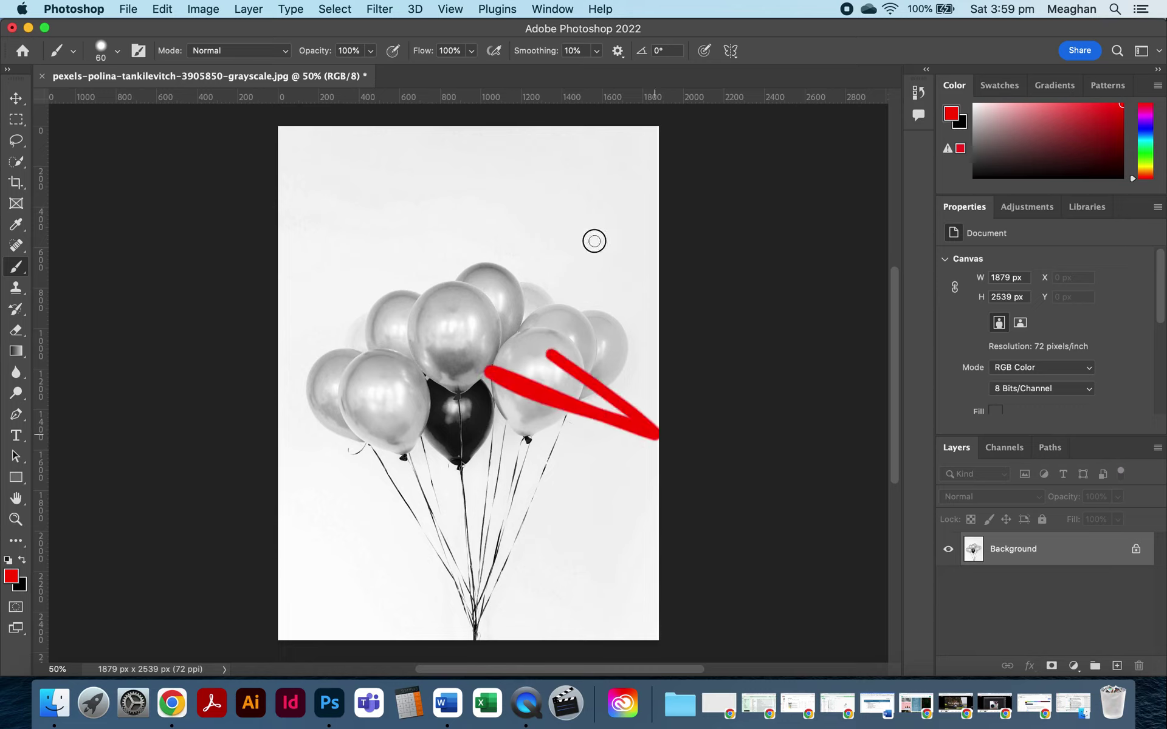
left_click_drag(594, 241, 510, 413)
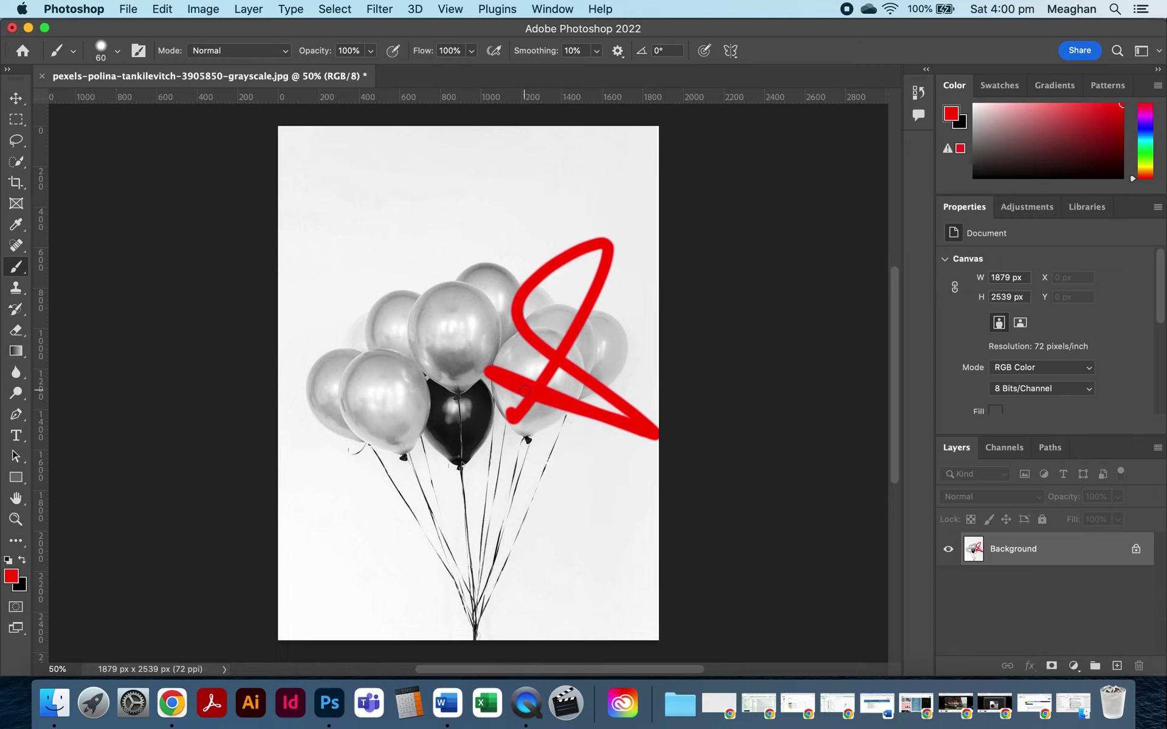
key("super+z")
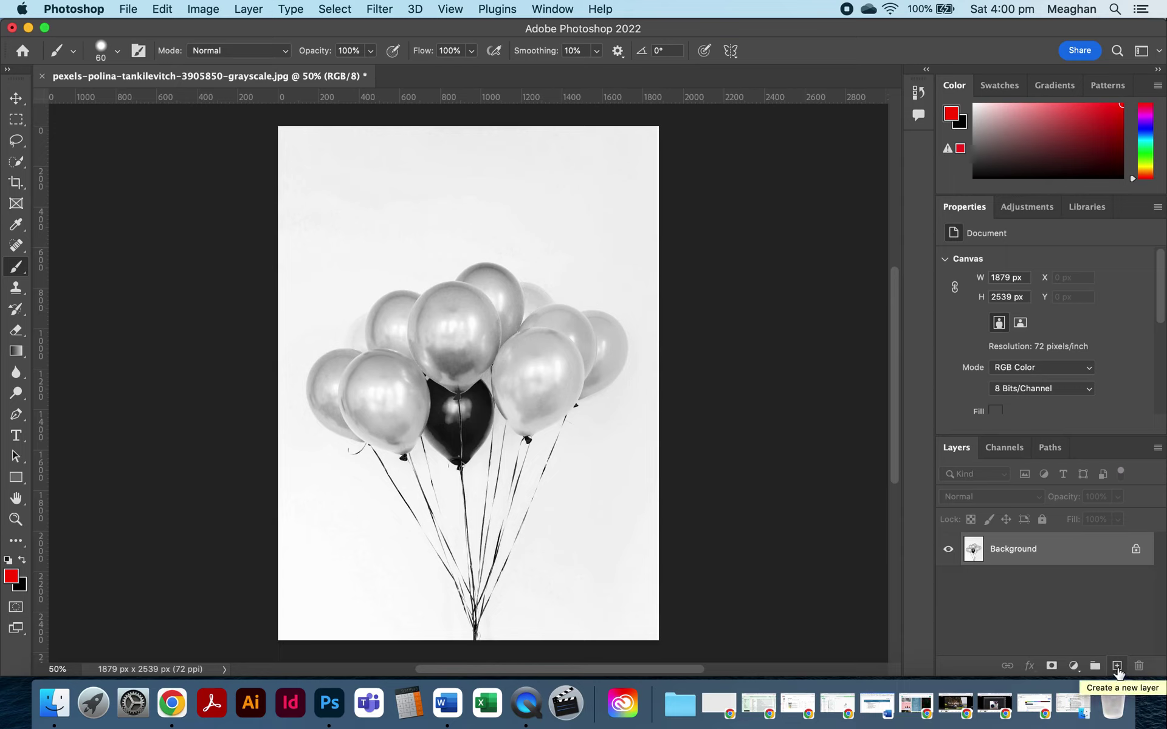
Create a new layer above the Background and paint a red test scribble on it over the large front balloon on the right.
left_click(1117, 666)
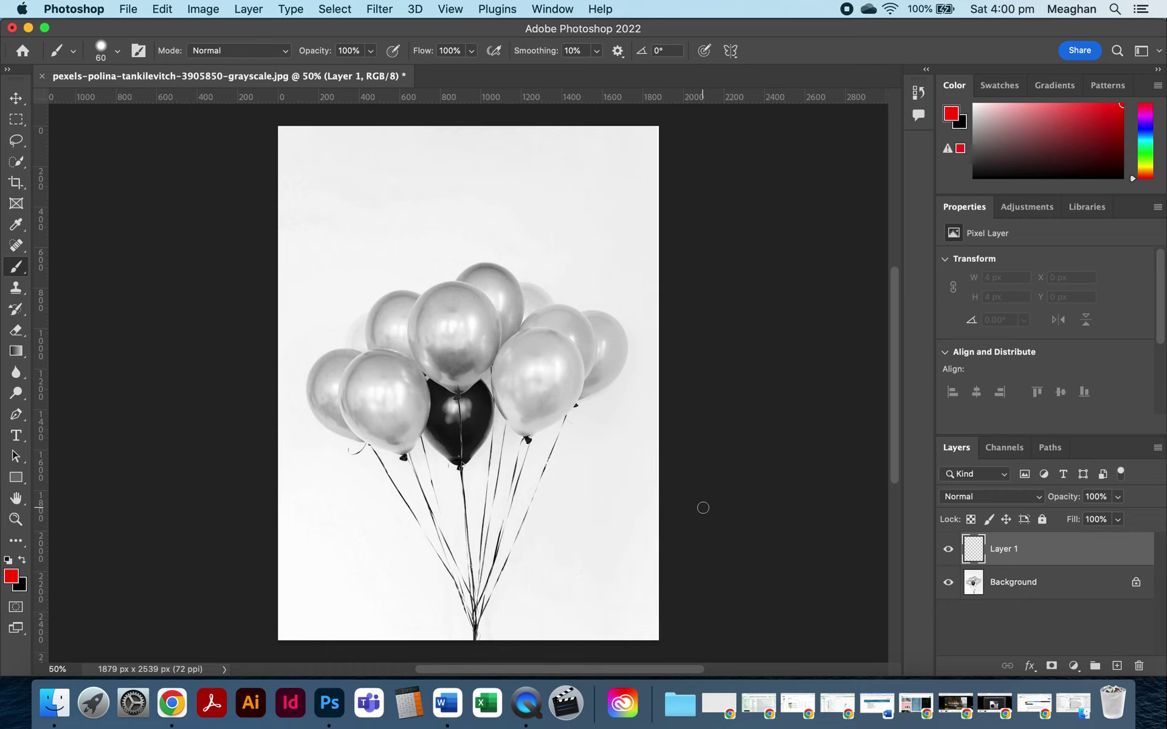
mouse_move(580, 426)
left_mouse_down()
mouse_move(521, 382)
mouse_move(488, 407)
mouse_move(524, 427)
left_mouse_up()
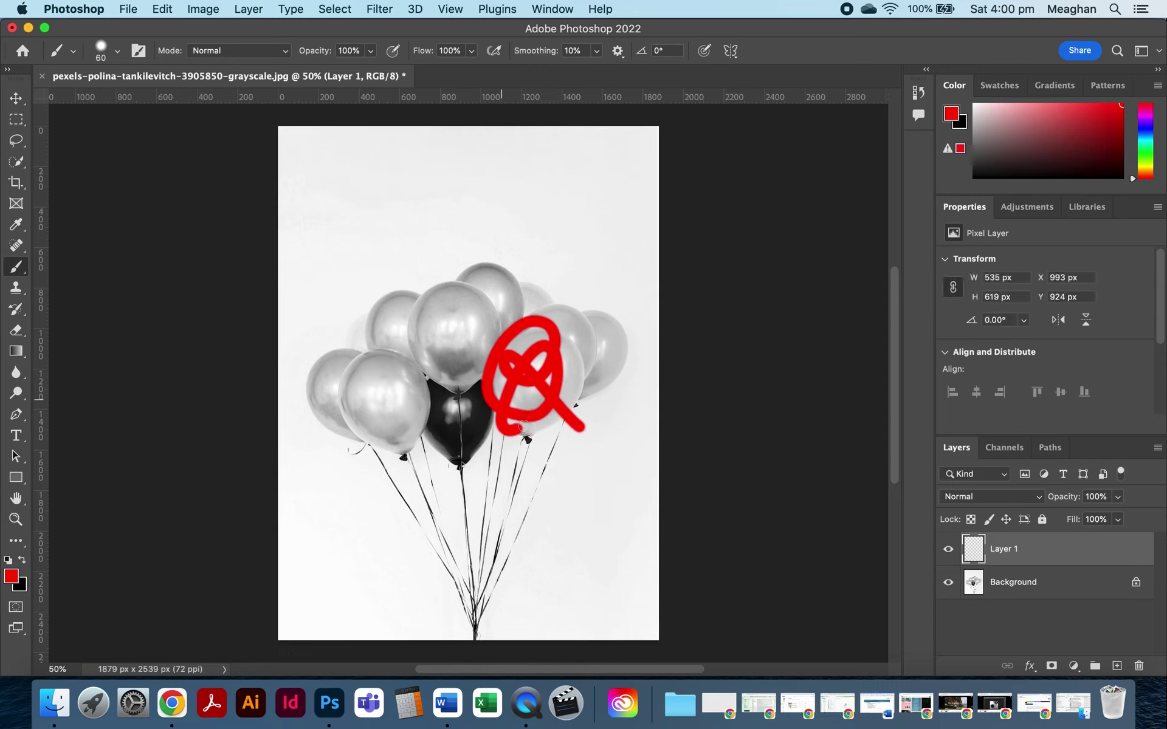
Hide and show Layer 1 repeatedly to compare the photo with and without the red scribble, leaving the layer visible.
left_click(949, 549)
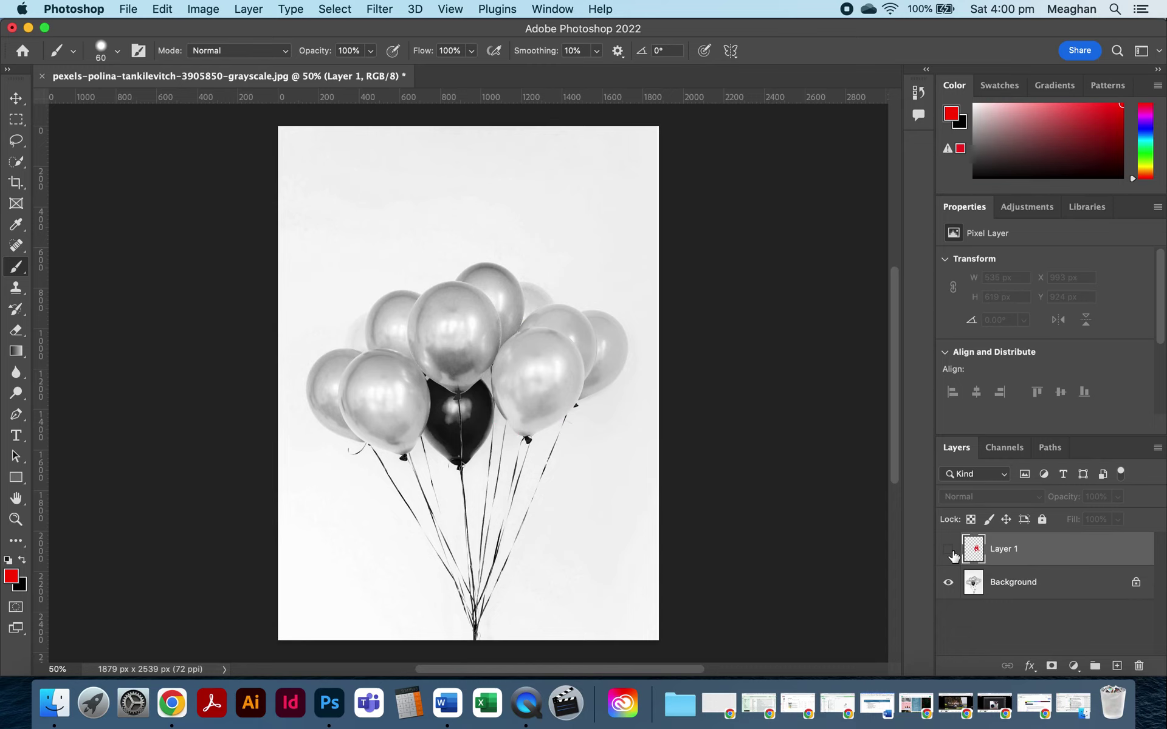
left_click(949, 551)
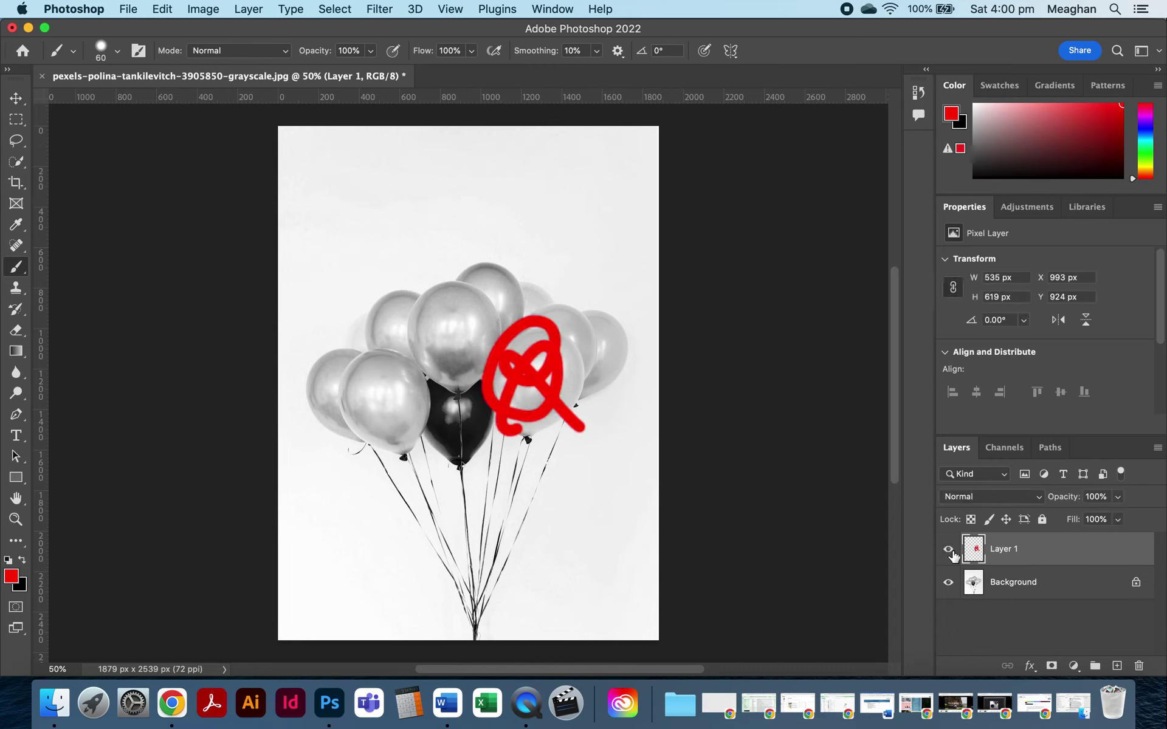
left_click(947, 550)
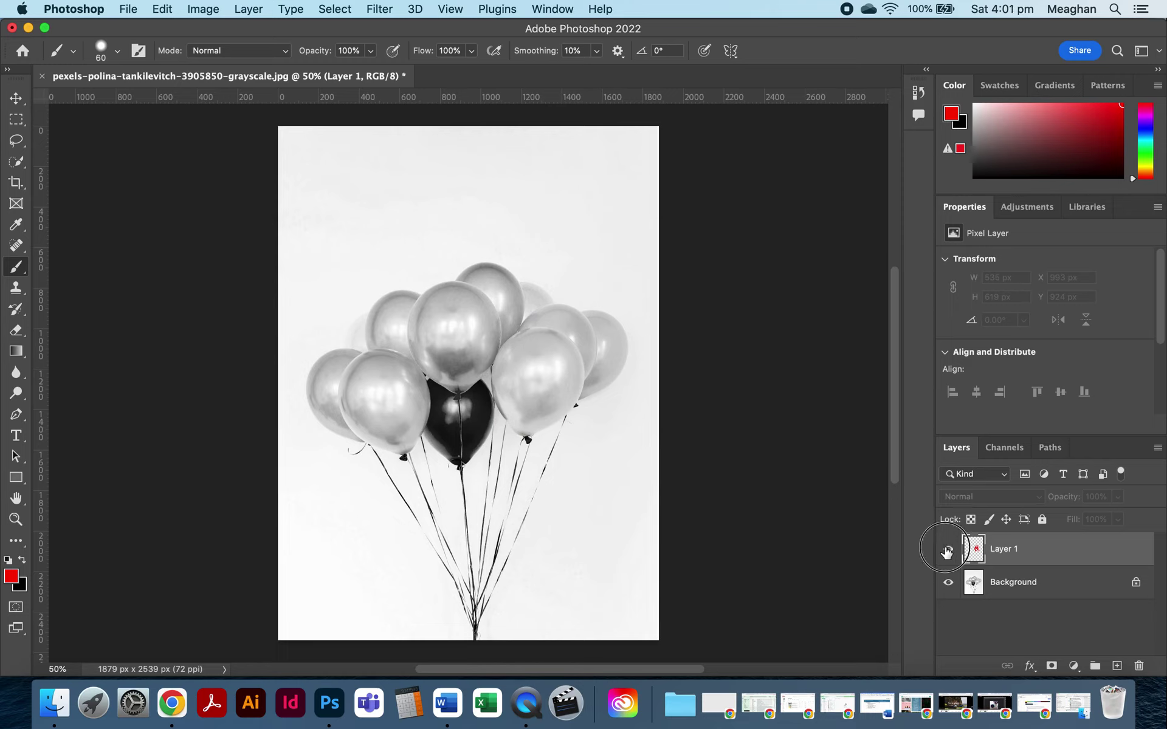
left_click(947, 550)
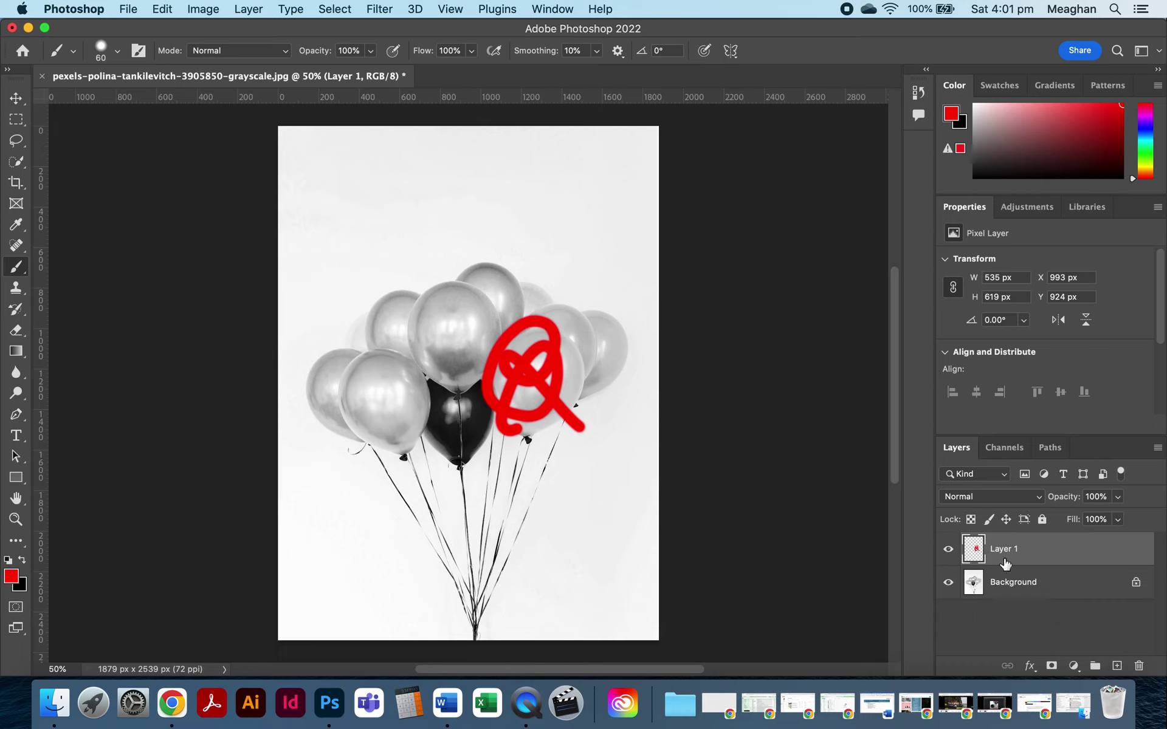
left_click(948, 550)
left_click(948, 550)
left_click(955, 558)
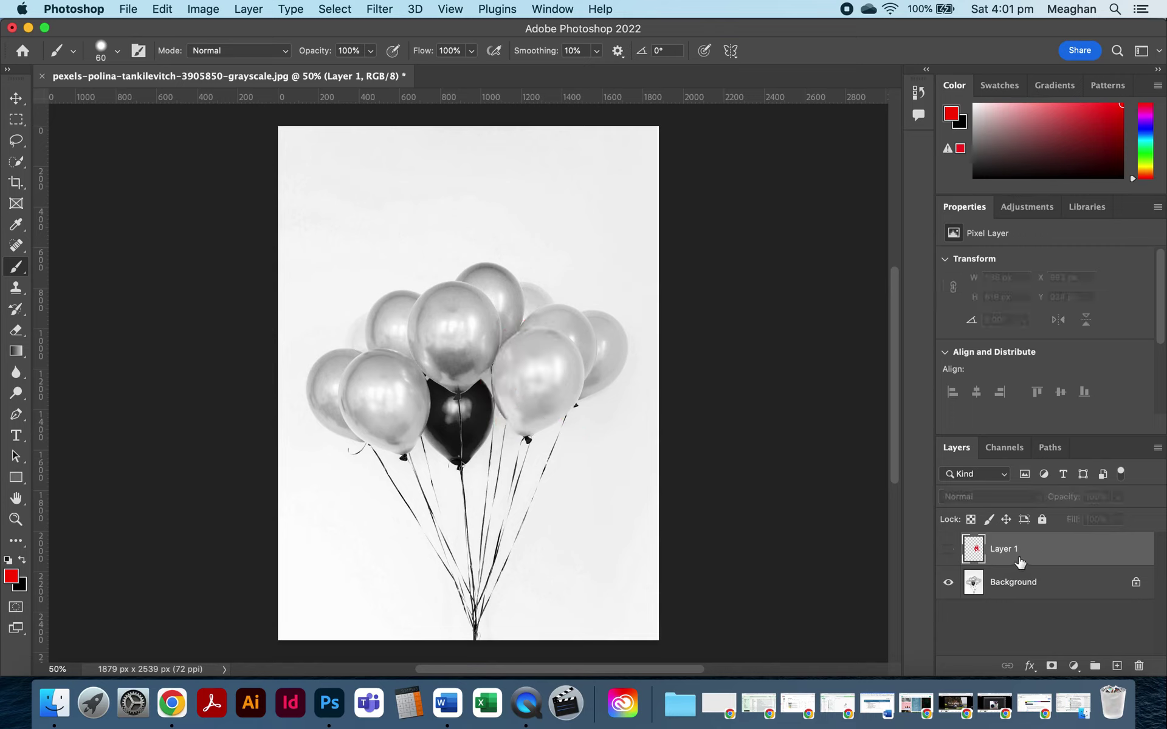
left_click(951, 554)
left_click(951, 556)
left_click(951, 554)
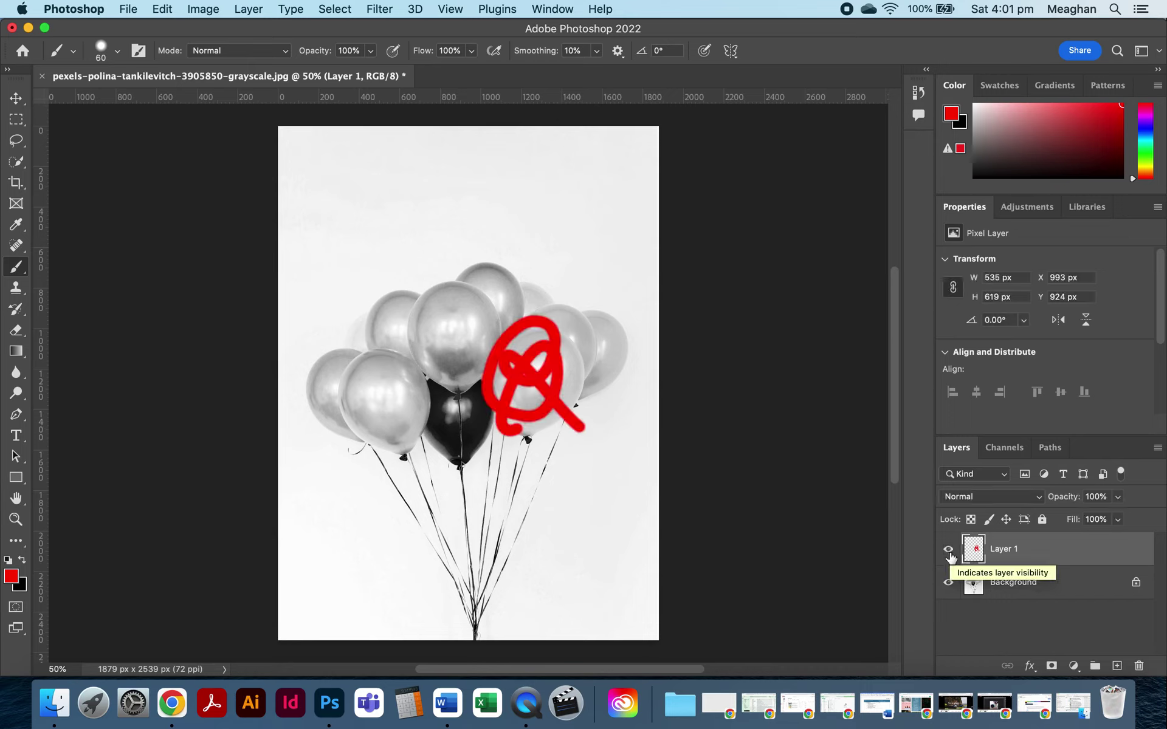
Undo the red scribble on Layer 1, back to the empty layer.
key("super+z")
key("super+shift+z")
key("super+z")
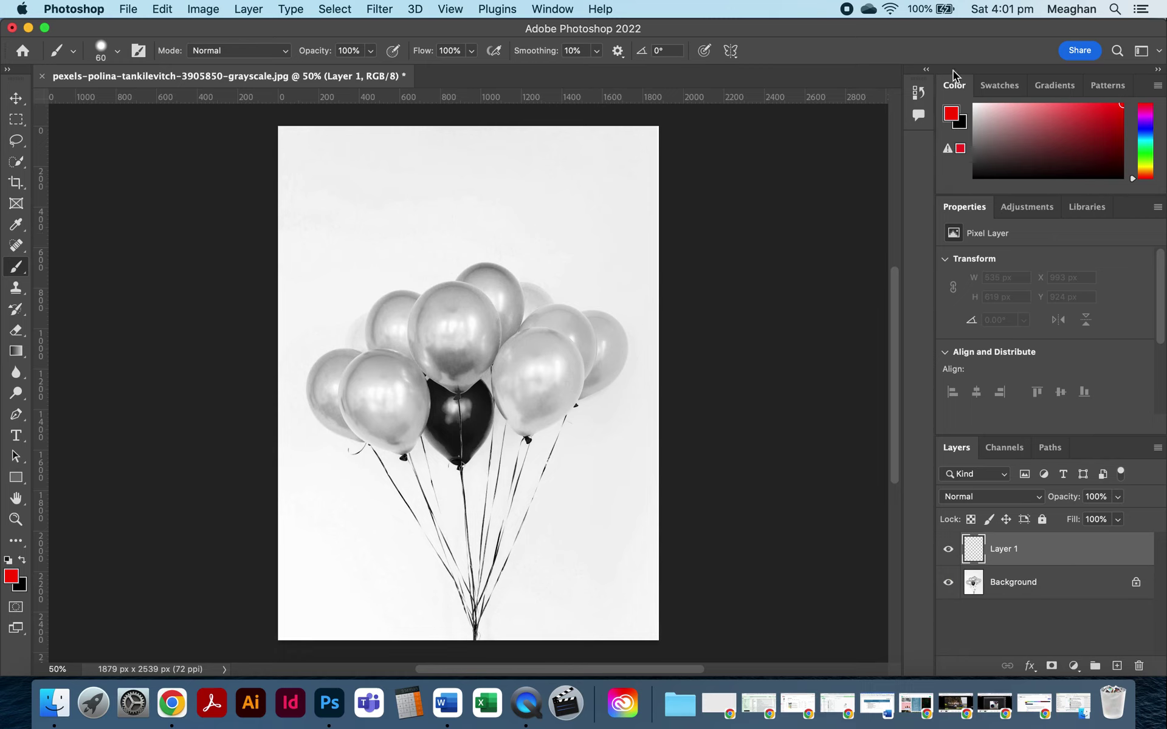
Step through the document's history states, return to the New Layer state and collapse the history again.
left_click(926, 70)
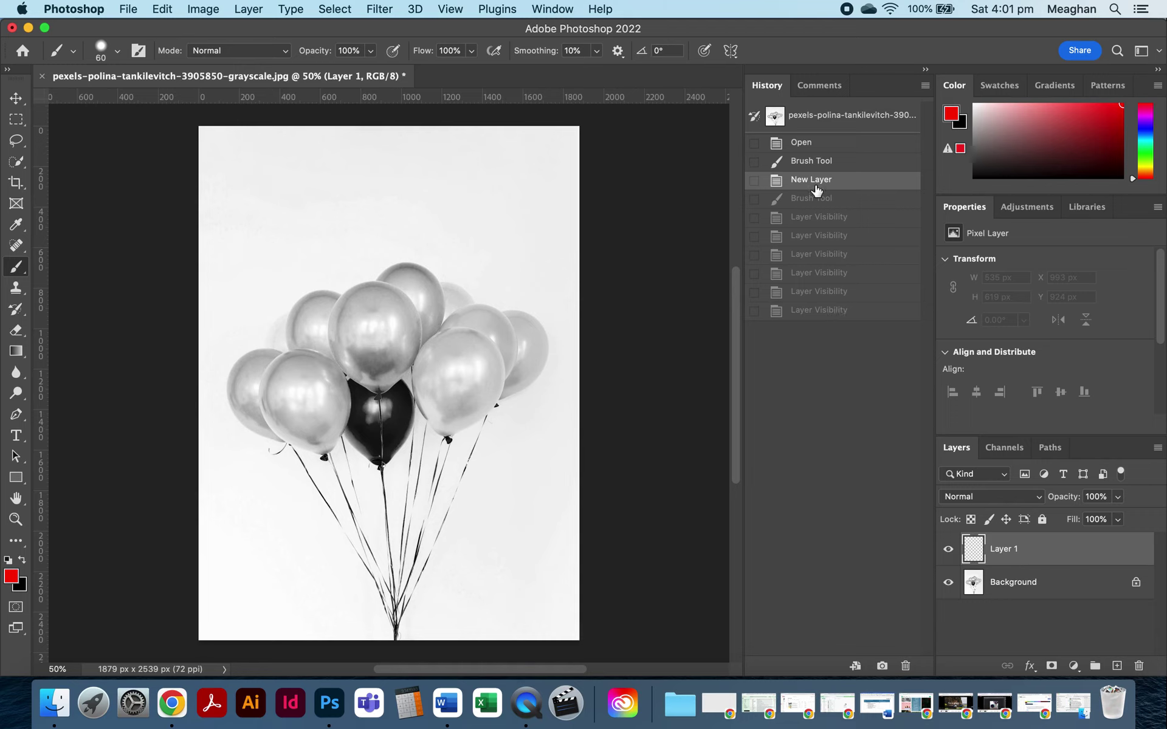
left_click(815, 205)
left_click(816, 220)
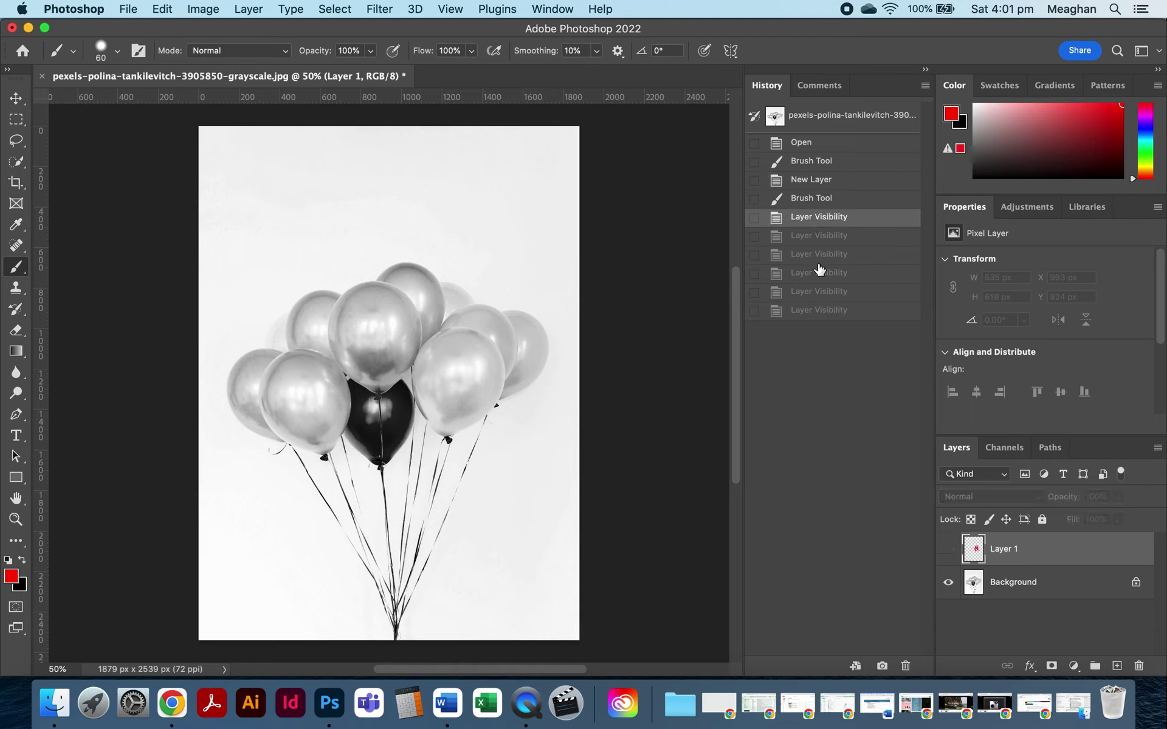
left_click(819, 258)
left_click(819, 274)
left_click(820, 201)
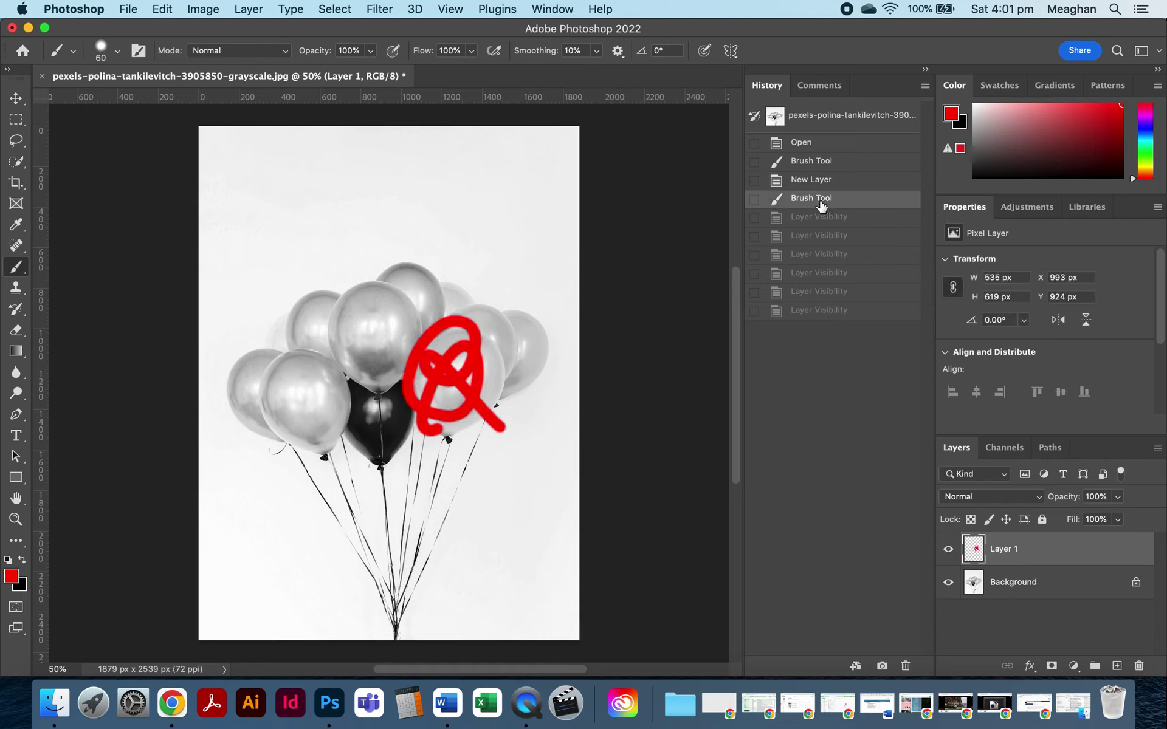
left_click(823, 183)
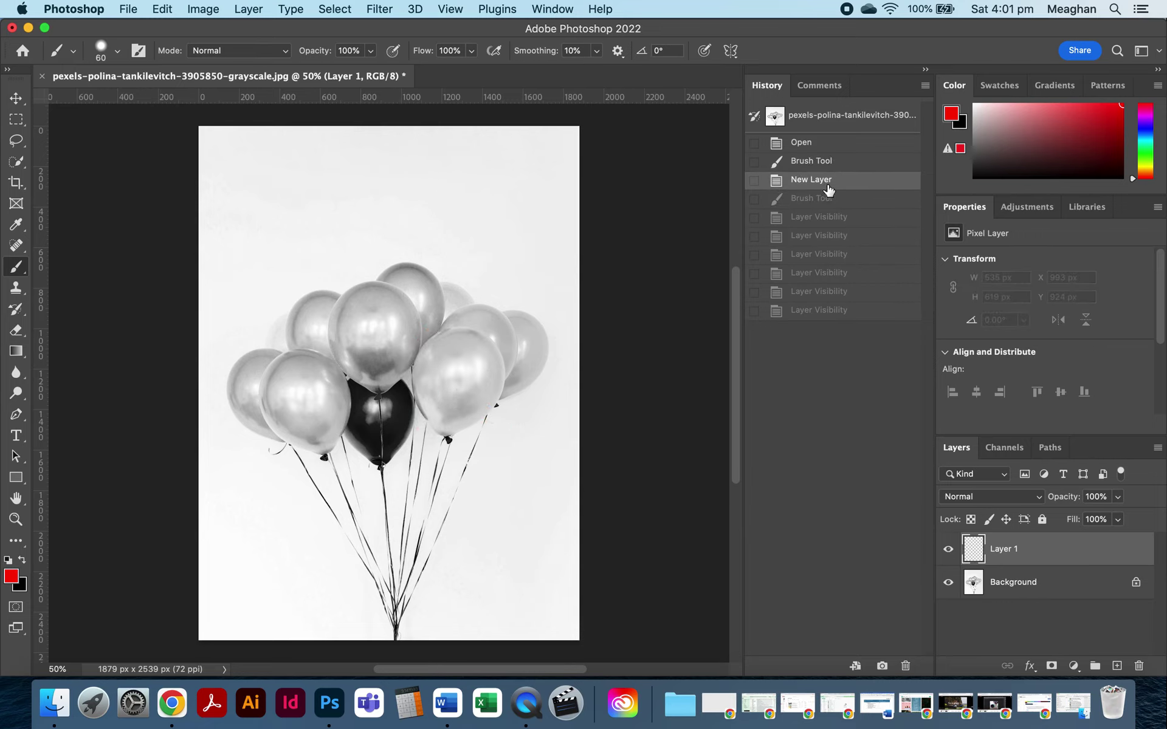
left_click(925, 70)
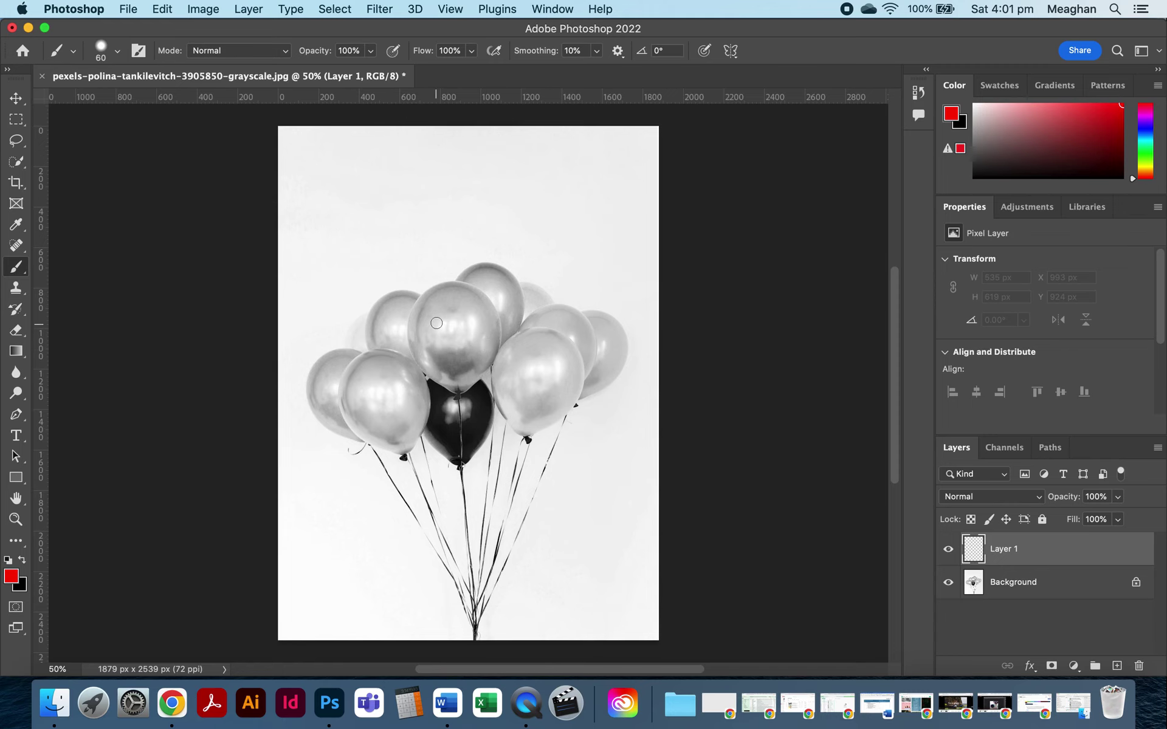
Try smaller and larger brush sizes for the balloons and set the brush size to 89 px.
scroll(436, 323, "up", 1)
scroll(436, 323, "up", 3)
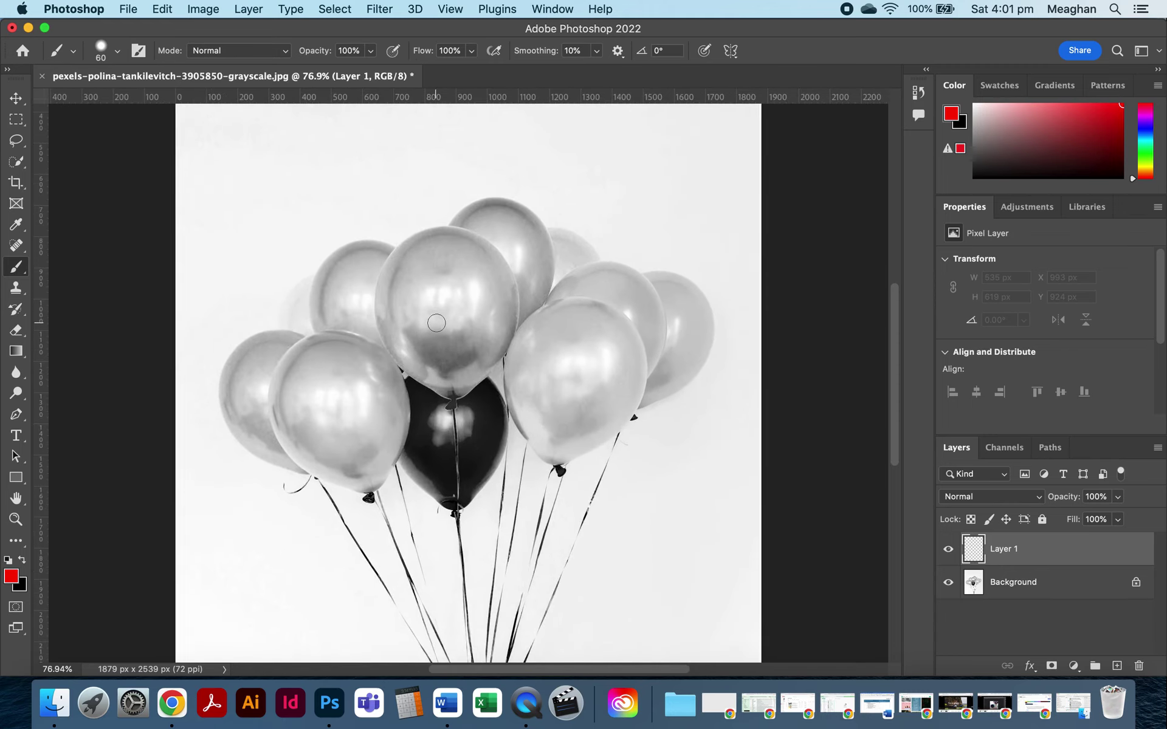
scroll(436, 323, "up", 3)
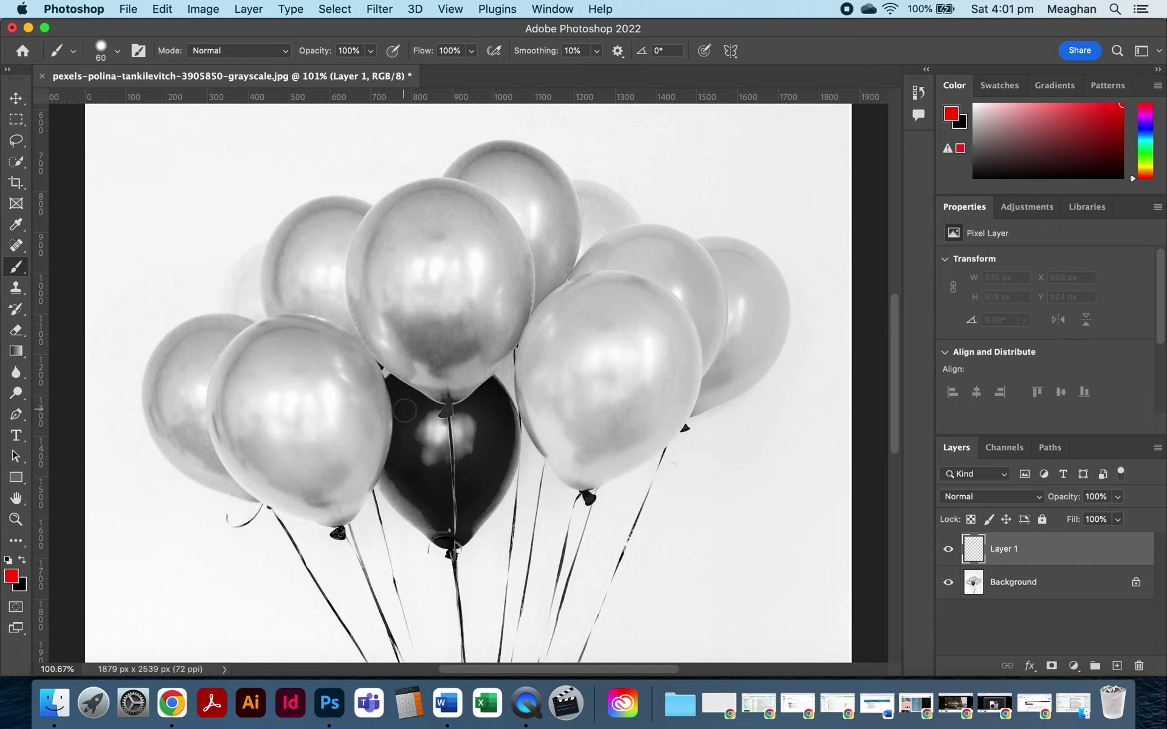
scroll(405, 395, "up", 1)
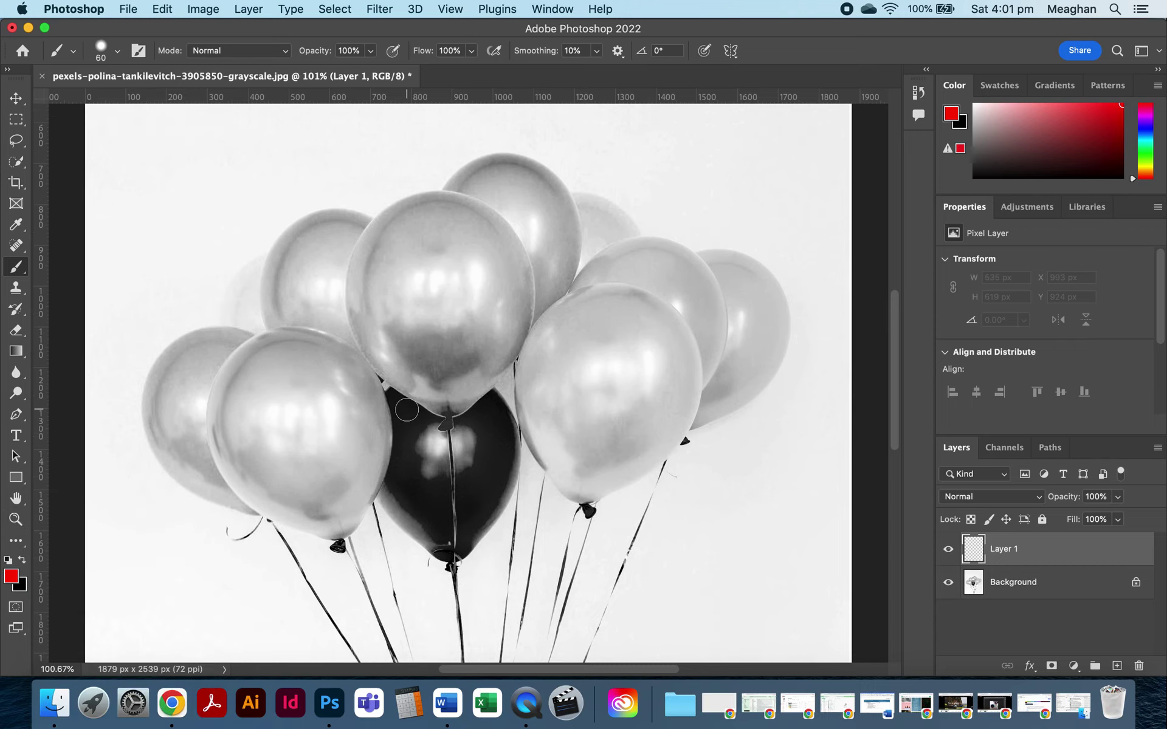
scroll(407, 410, "up", 3, "alt")
scroll(407, 411, "up", 5)
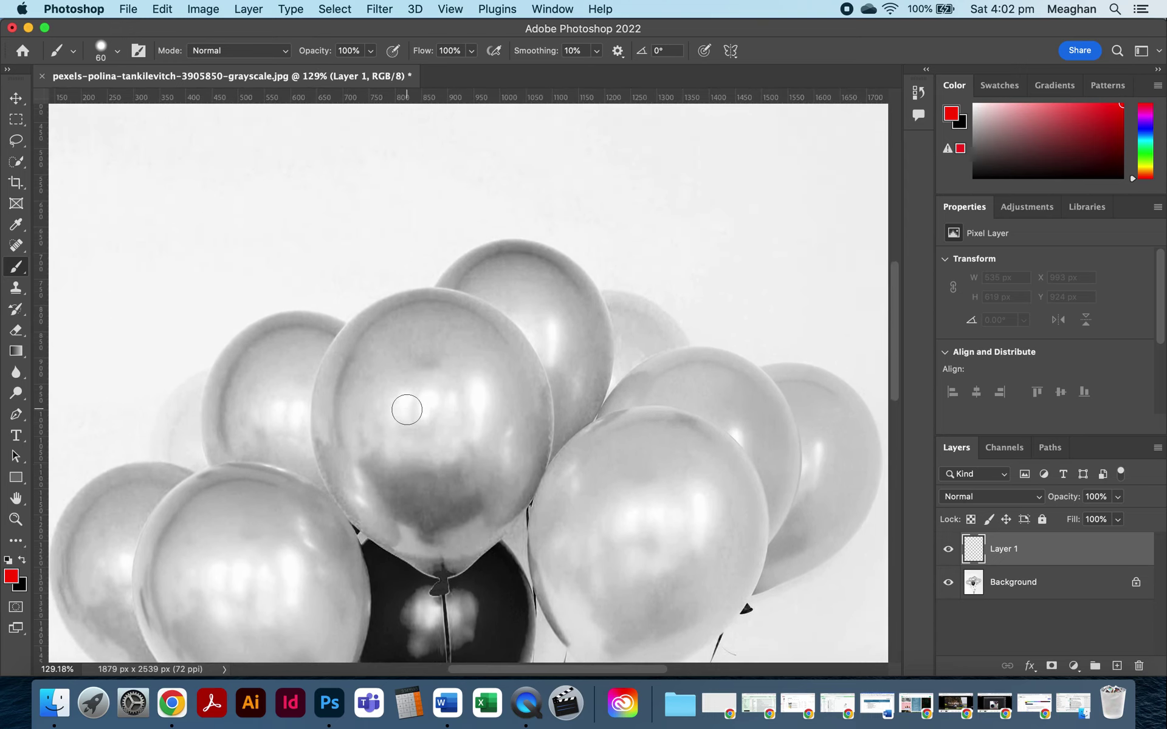
scroll(407, 410, "up", 2, "alt")
scroll(406, 410, "down", 5)
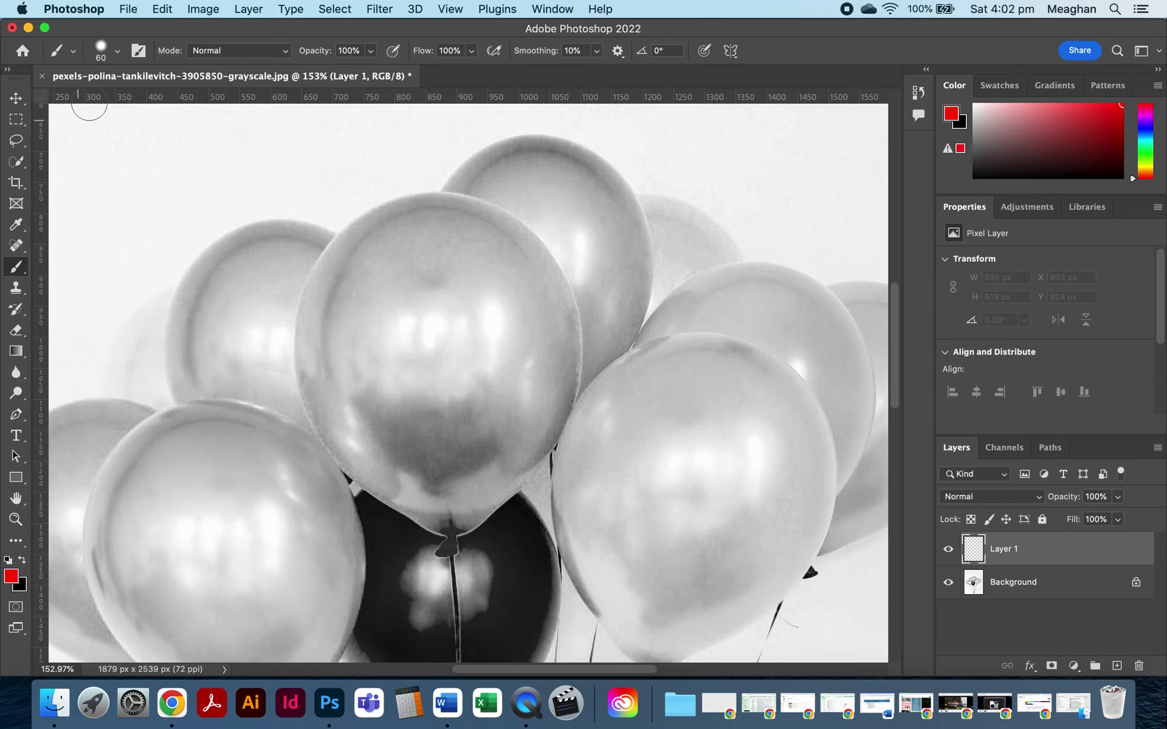
left_click(118, 54)
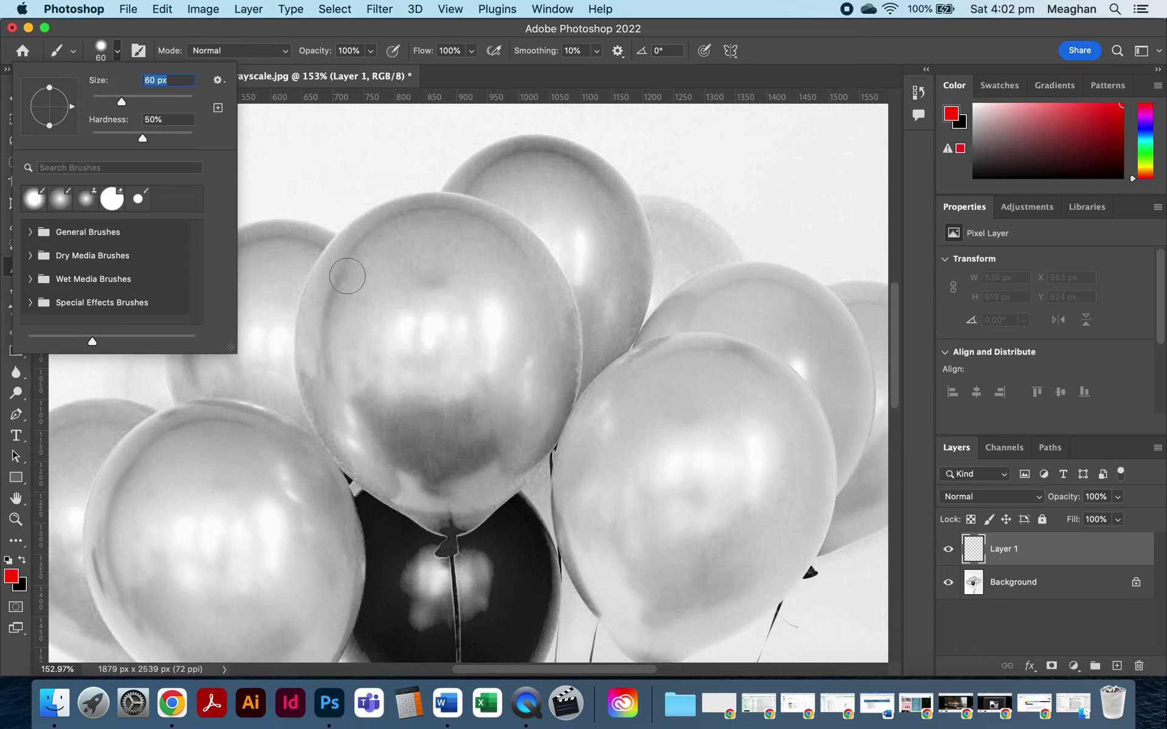
key("bracketleft")
key("bracketleft")
key("bracketleft")
key("bracketleft")
key("bracketleft")
key("bracketleft")
left_click_drag(104, 101, 138, 104)
type("]]")
Try joined straight red brush strokes across the upper balloons on Layer 1, and undo them all.
left_click(301, 133)
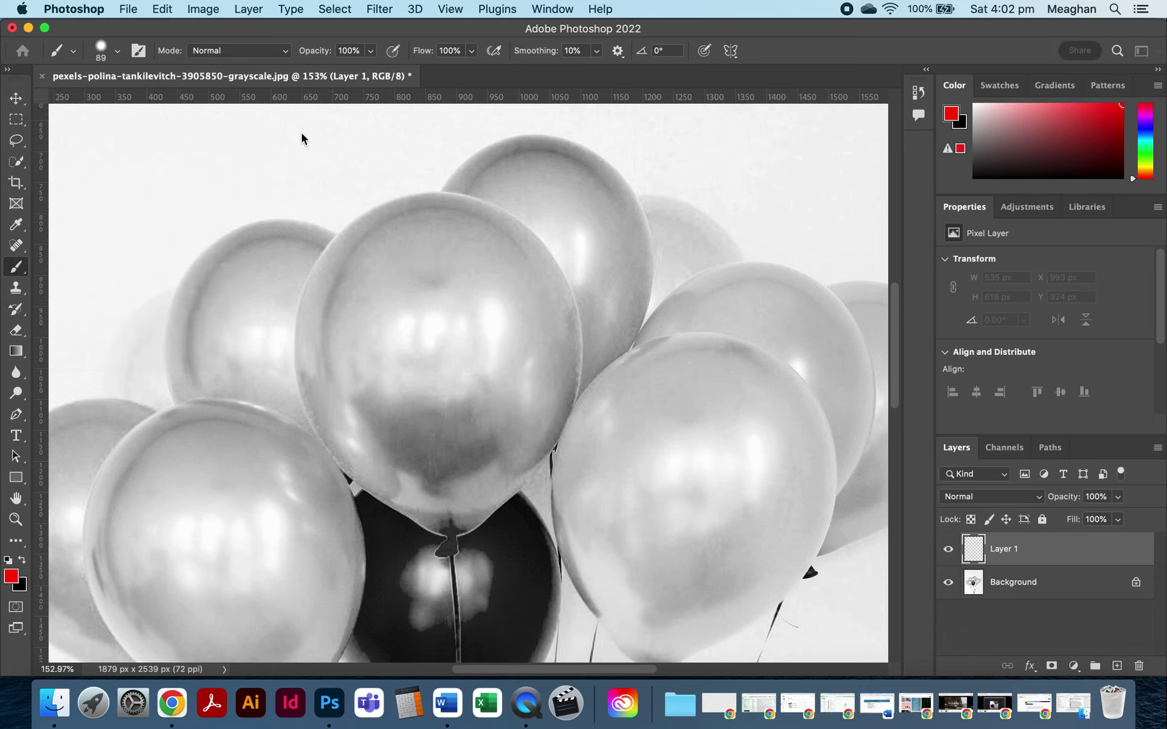
left_click(705, 253)
left_click(690, 245, "shift")
left_click(392, 252, "shift")
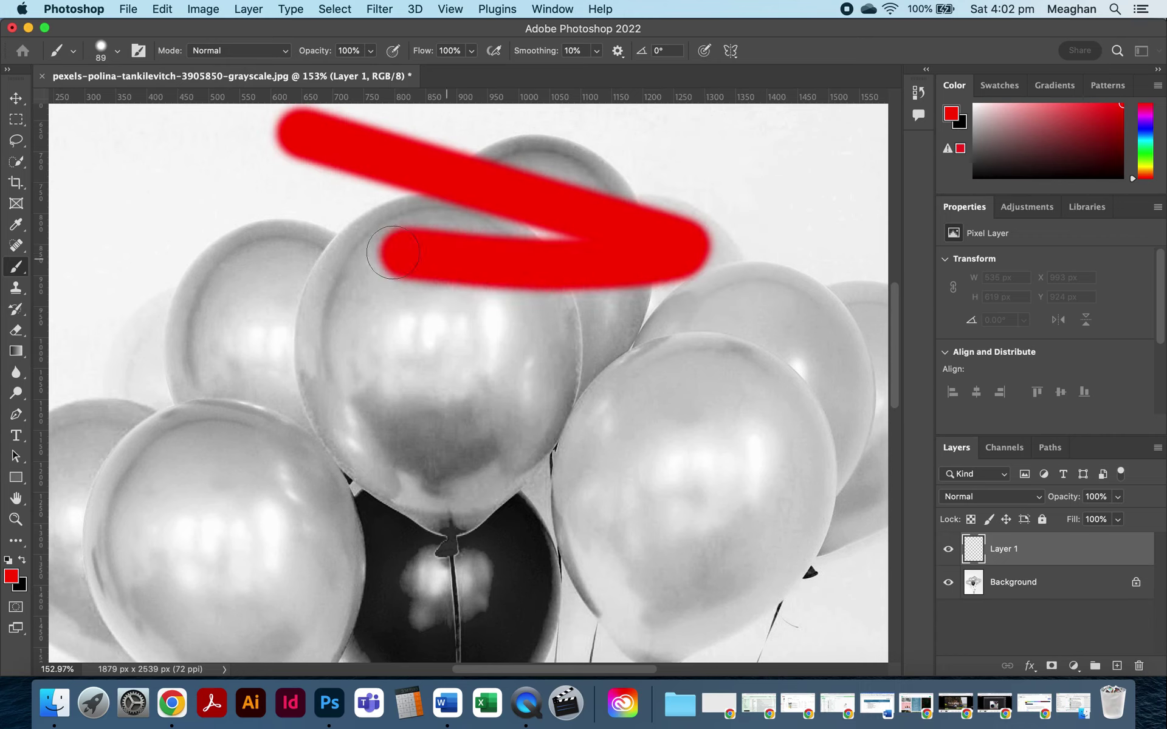
left_click(524, 328, "shift")
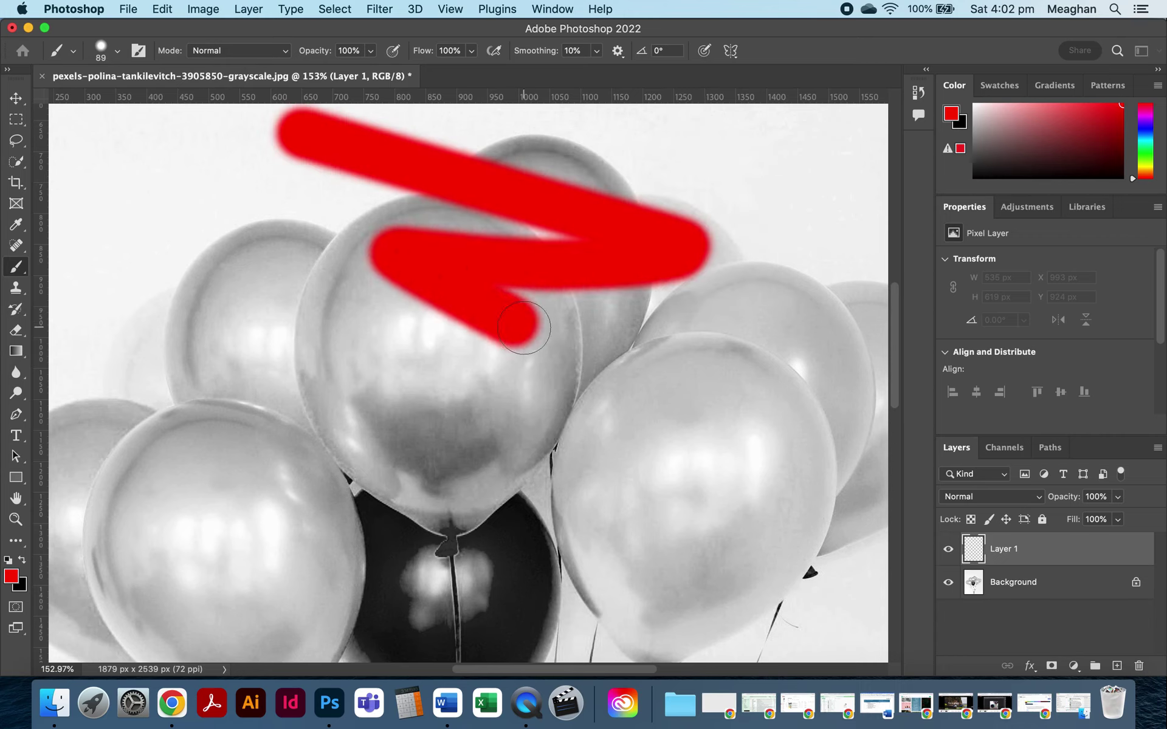
key("super+z")
key("super+z")
key("super+z")
key("super+z")
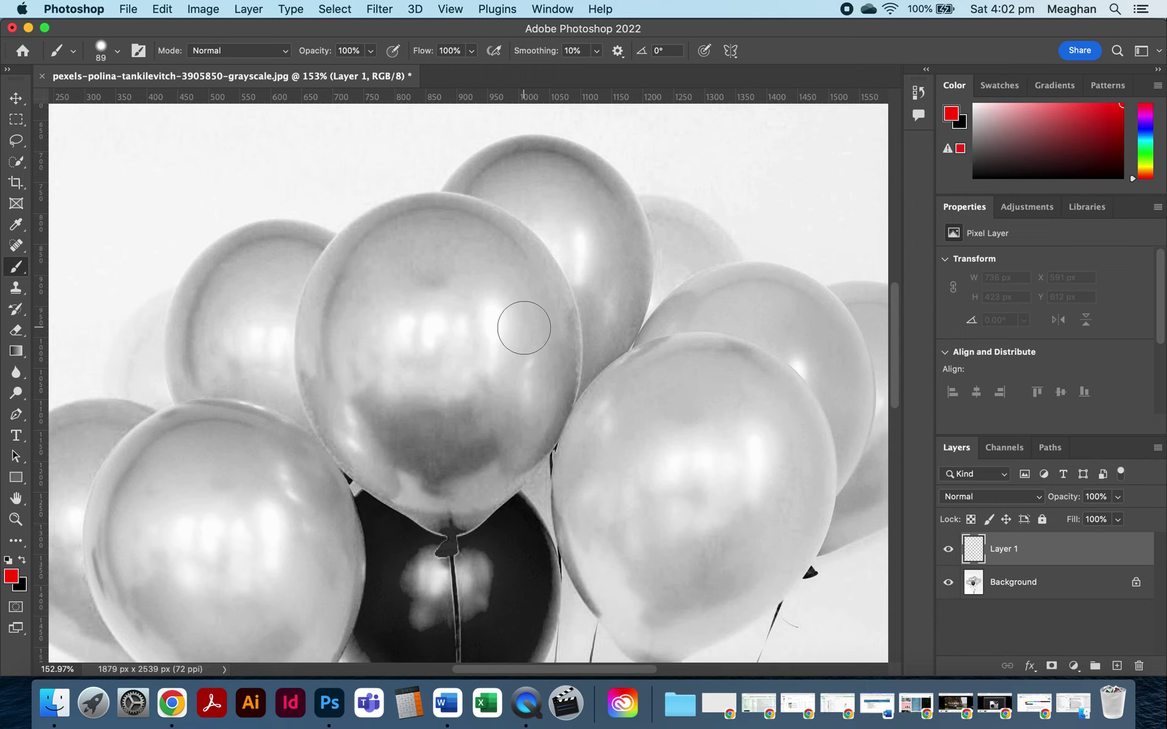
Shrink and enlarge the brush in increments, and settle on a brush size of 76 px.
key("bracketleft")
key("bracketleft")
key("bracketleft")
key("bracketleft")
key("bracketleft")
key("bracketleft")
key("bracketleft")
key("bracketright")
key("bracketright")
key("bracketright")
key("bracketright")
key("bracketright")
key("bracketright")
key("bracketright")
key("bracketright")
key("bracketright")
key("bracketright")
key("bracketright")
key("bracketleft")
key("bracketleft")
key("bracketleft")
left_click(118, 54)
left_click_drag(146, 101, 127, 101)
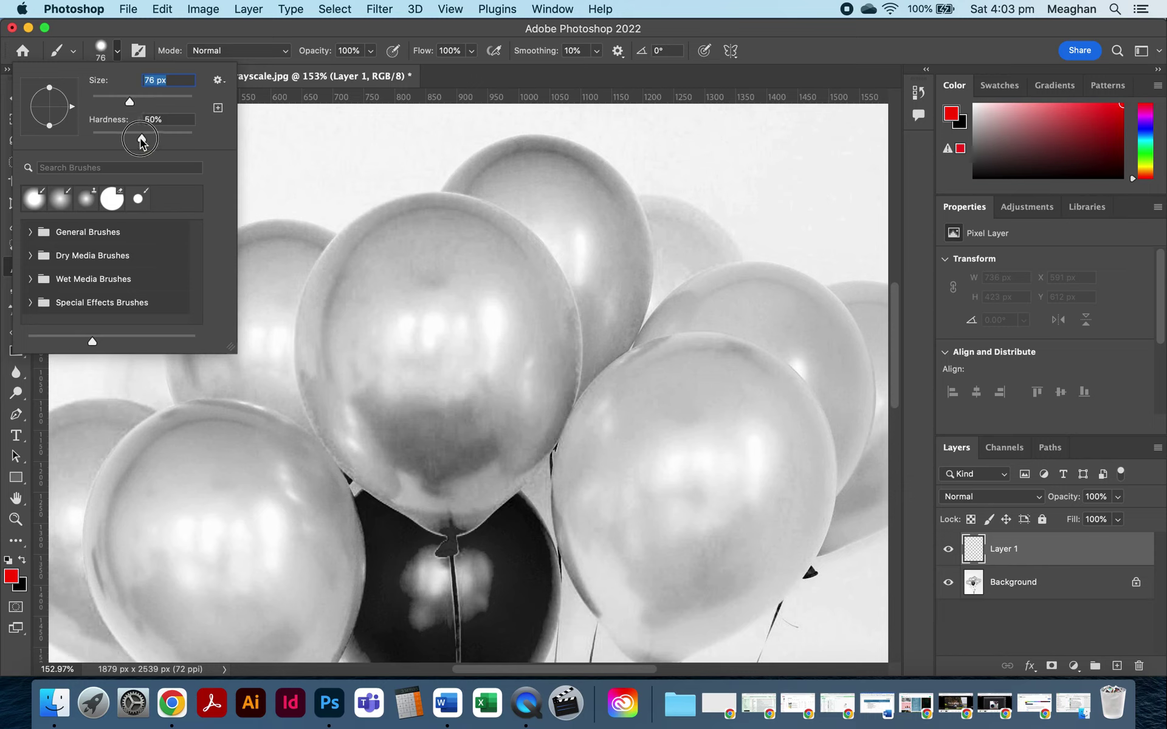
Set the brush hardness to 0% and paint a soft-edged red stroke on the central front balloon.
left_click_drag(144, 138, 68, 140)
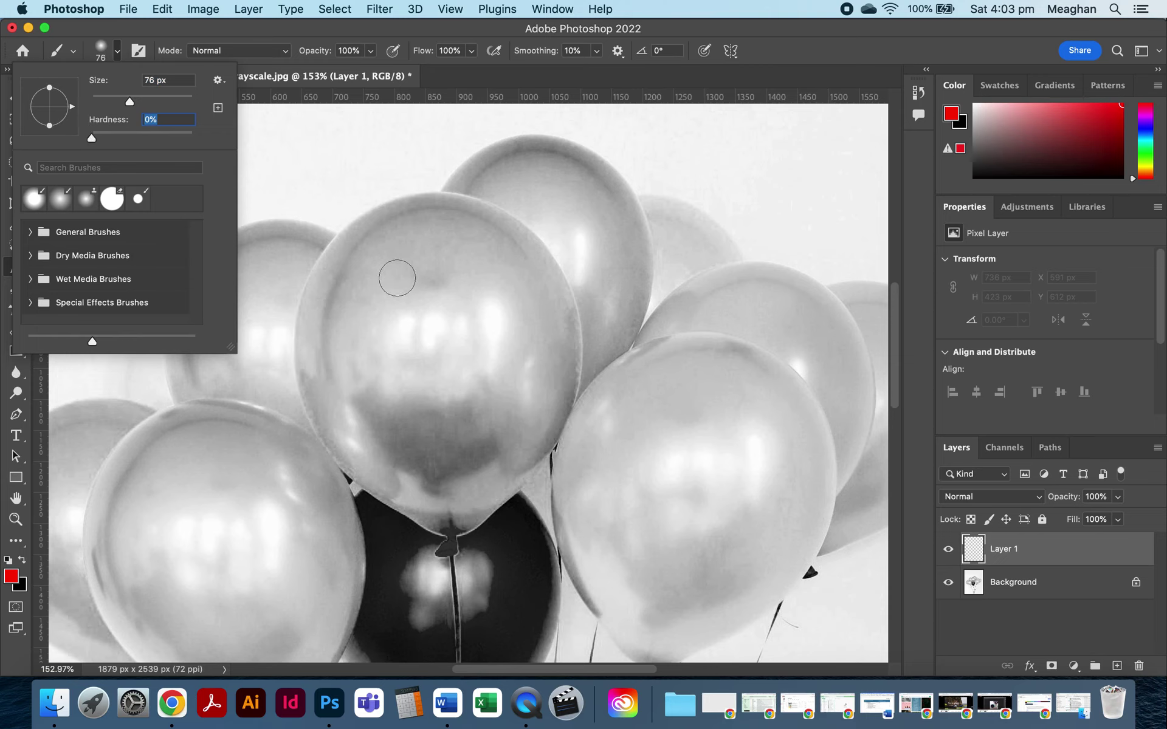
mouse_move(397, 278)
left_mouse_down()
mouse_move(421, 300)
mouse_move(413, 279)
mouse_move(421, 300)
mouse_move(447, 266)
mouse_move(429, 313)
mouse_move(473, 300)
mouse_move(426, 382)
mouse_move(485, 384)
left_mouse_up()
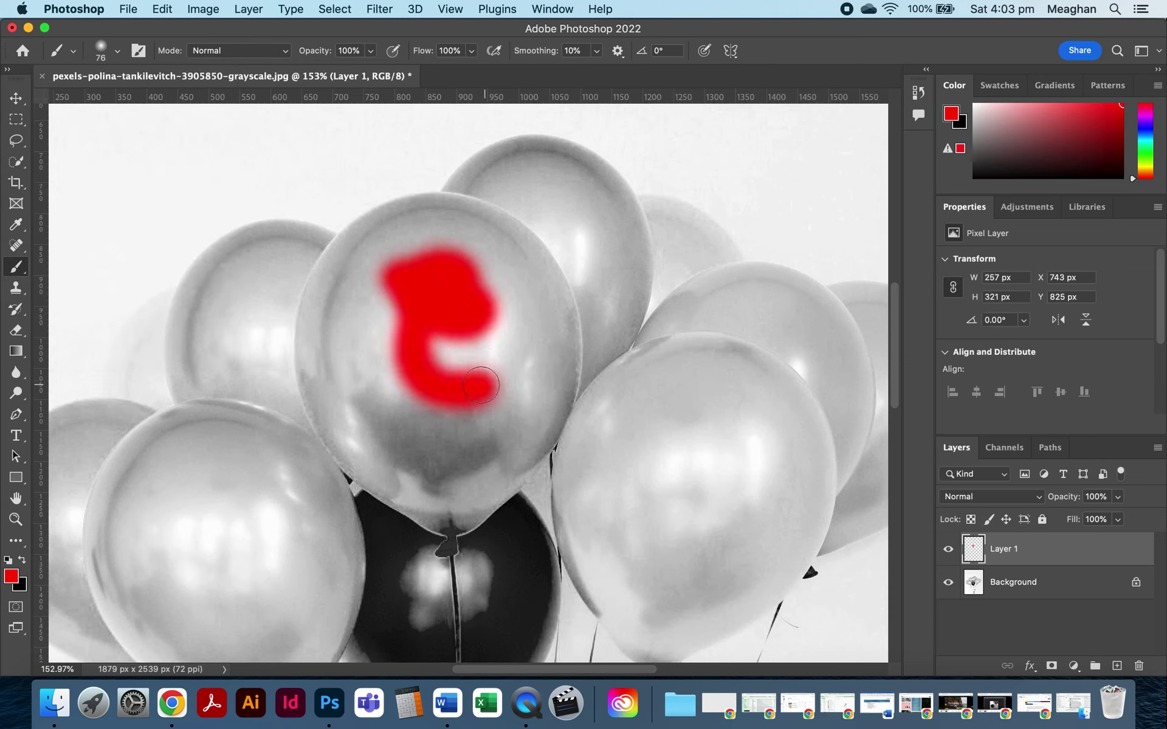
Set the brush hardness to 100% and paint two hard-edged red strokes beside and below the soft one on the central balloon.
left_click(119, 53)
left_click_drag(95, 139, 224, 149)
mouse_move(411, 243)
left_mouse_down()
mouse_move(386, 247)
mouse_move(358, 278)
mouse_move(353, 346)
mouse_move(375, 420)
left_mouse_up()
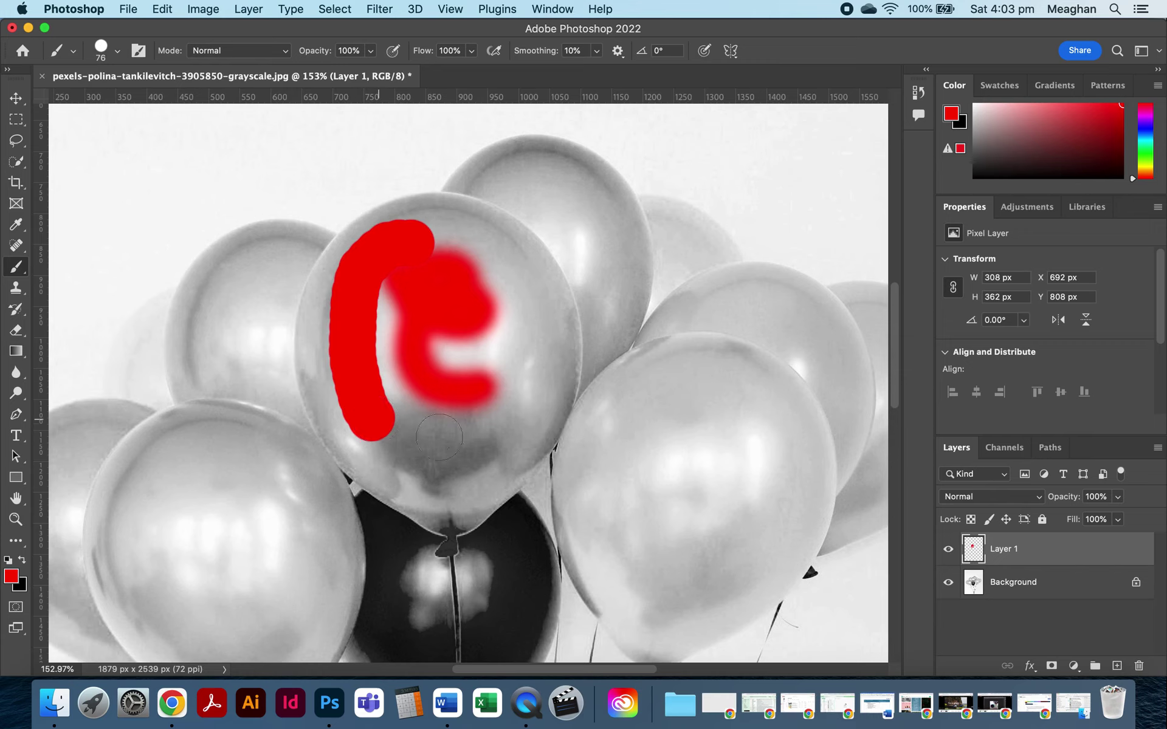
left_click_drag(440, 442, 443, 408)
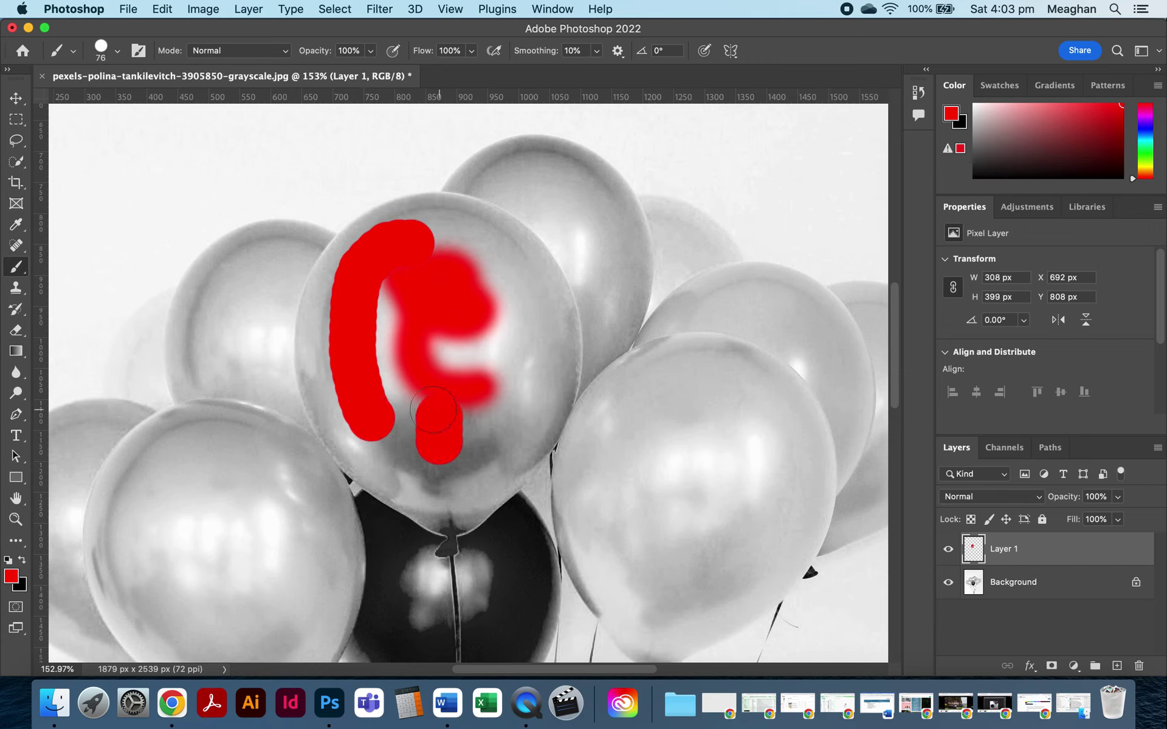
Set the brush to 94 px and 59% hardness, and paint a red stroke along the central balloon's upper-left edge.
left_click(118, 52)
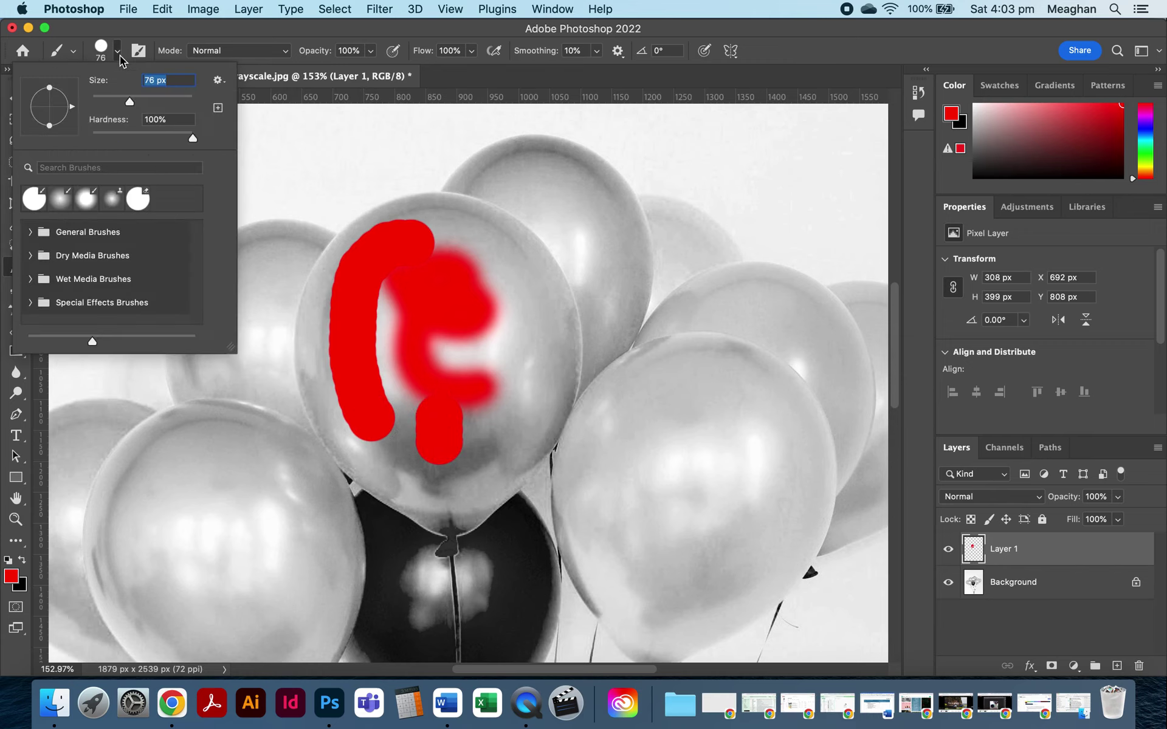
left_click(171, 138)
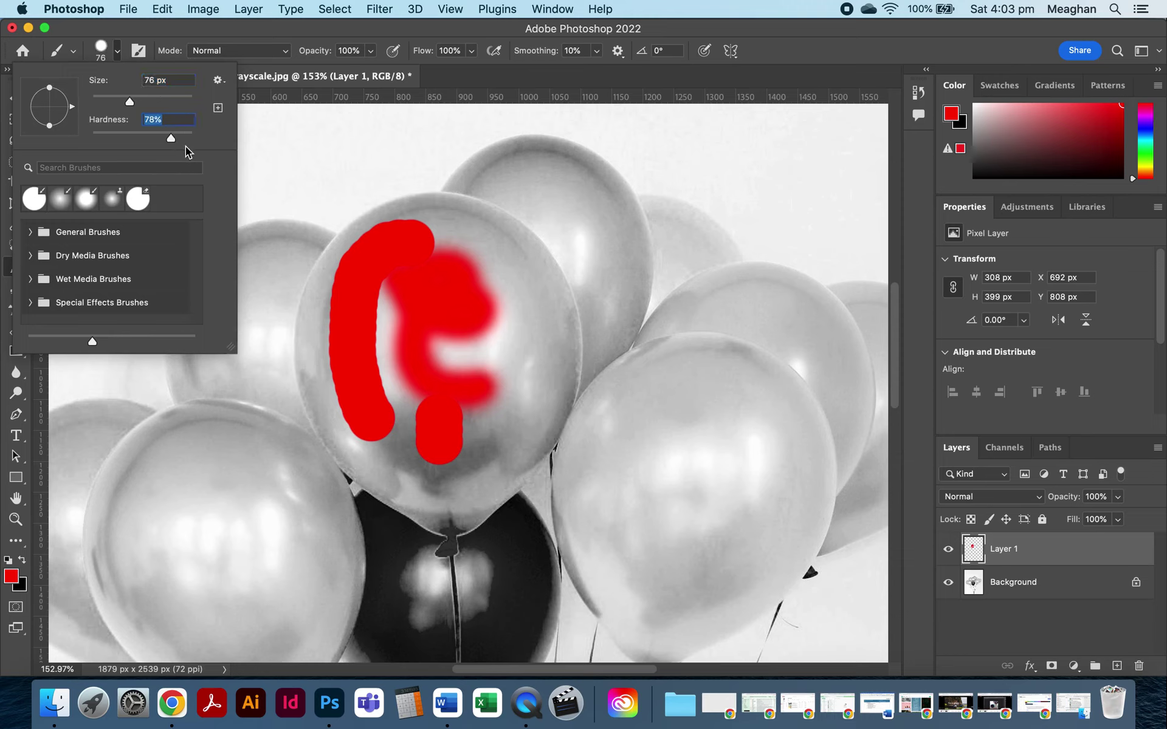
left_click_drag(171, 139, 151, 139)
left_click_drag(134, 103, 139, 103)
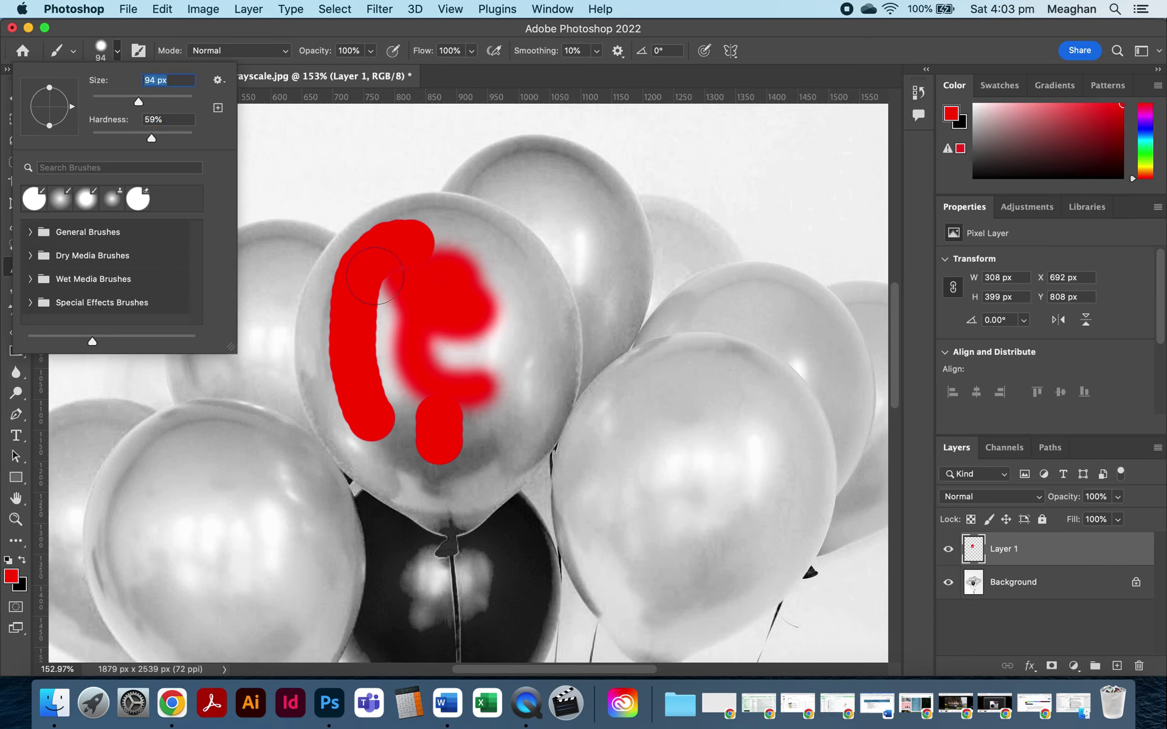
key("Return")
scroll(395, 274, "up", 5)
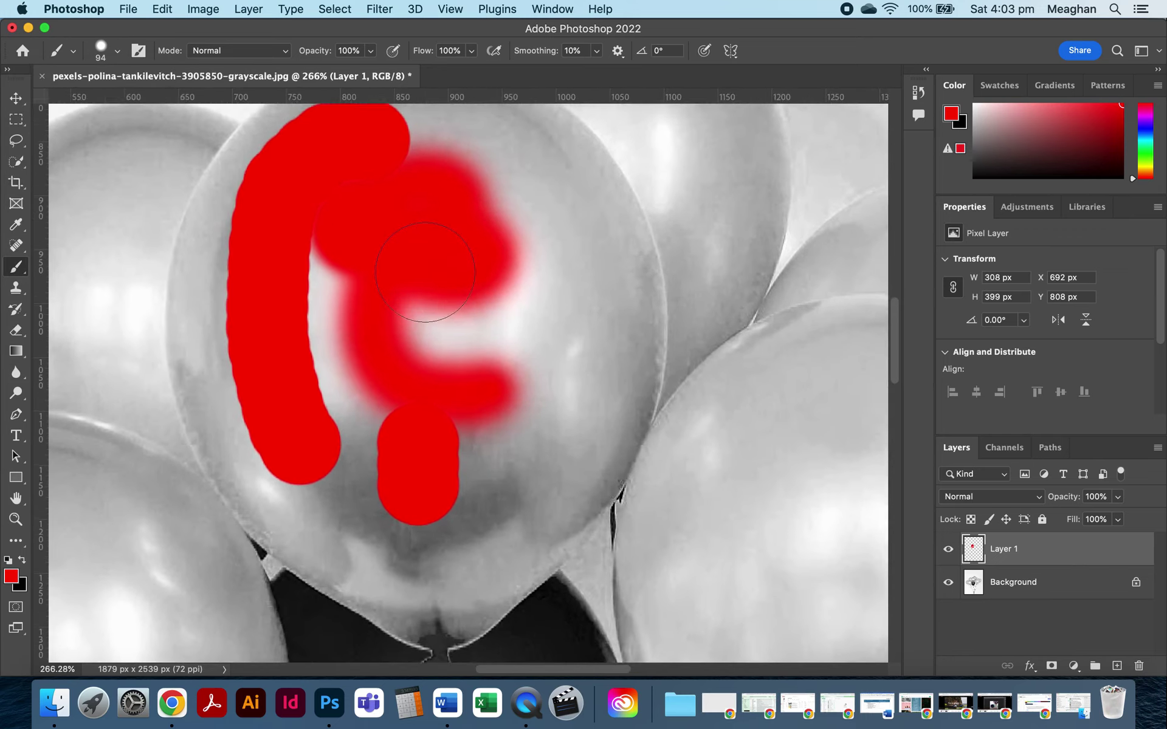
scroll(425, 273, "up", 5)
scroll(425, 272, "left", 2)
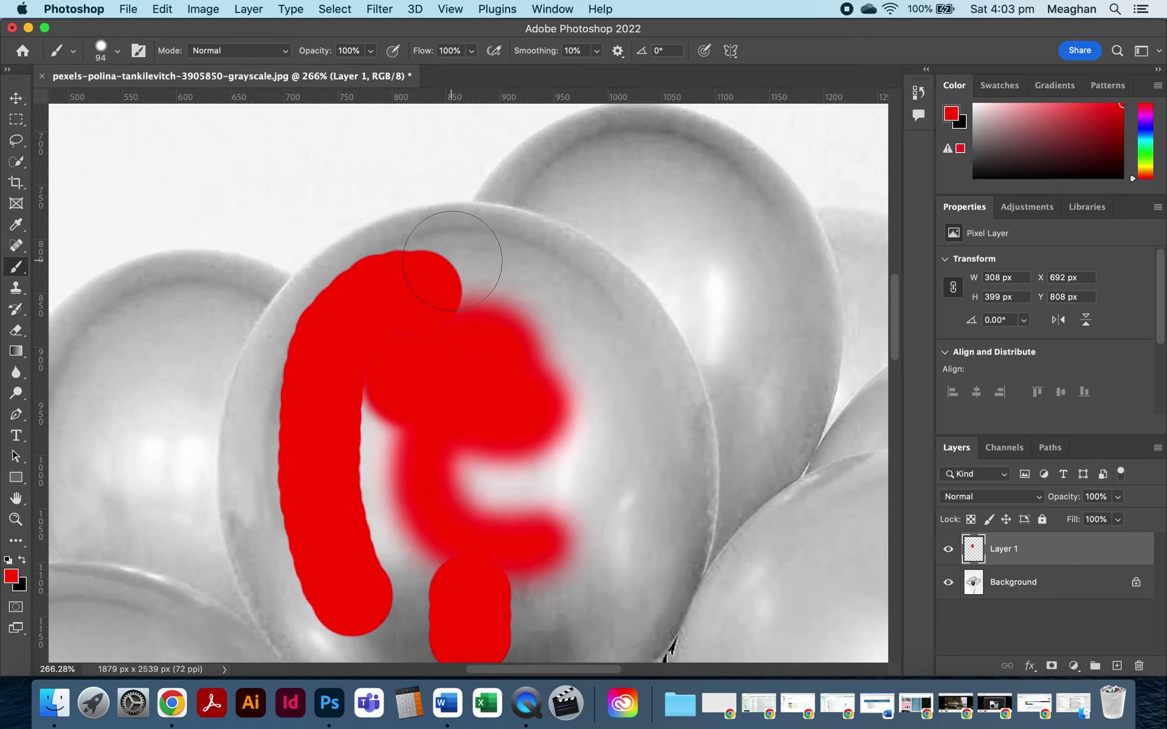
mouse_move(425, 261)
left_mouse_down()
mouse_move(443, 248)
mouse_move(333, 294)
mouse_move(296, 351)
left_mouse_up()
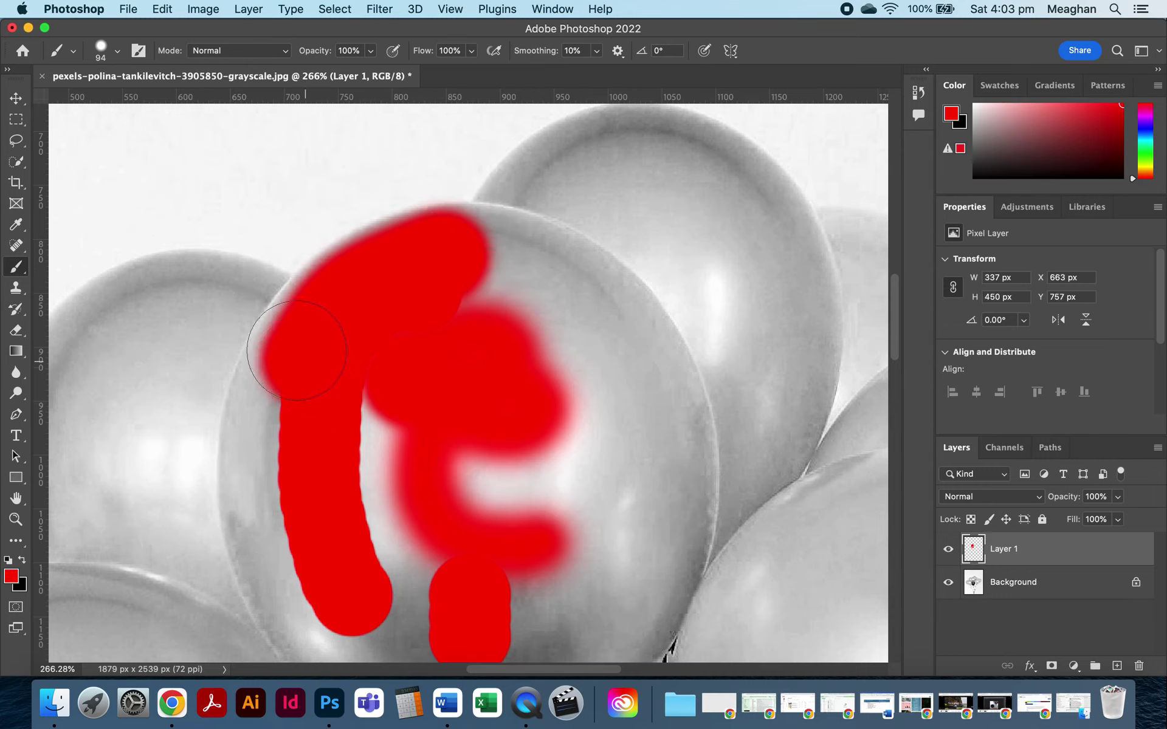
Set the brush hardness to 80% and paint red down the central balloon's left side and over its top edge.
left_click(117, 51)
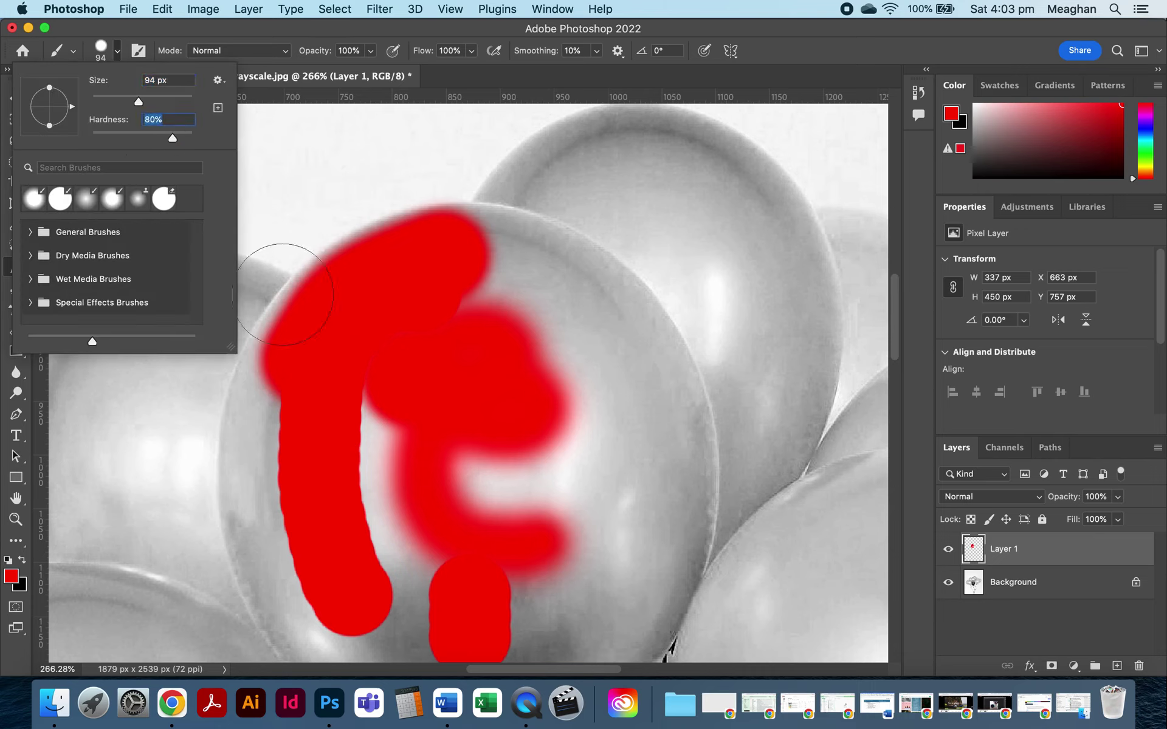
left_click(401, 437)
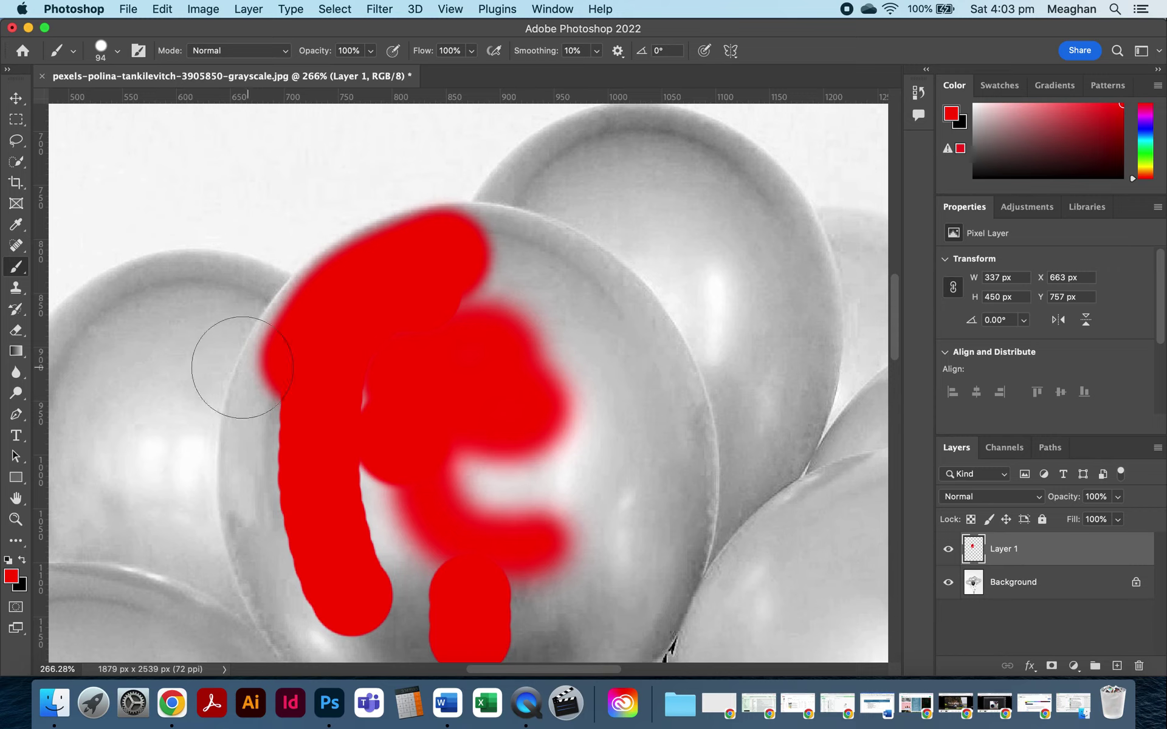
mouse_move(243, 367)
left_mouse_down()
mouse_move(314, 367)
mouse_move(318, 405)
mouse_move(335, 399)
mouse_move(324, 378)
mouse_move(287, 390)
mouse_move(273, 517)
left_mouse_up()
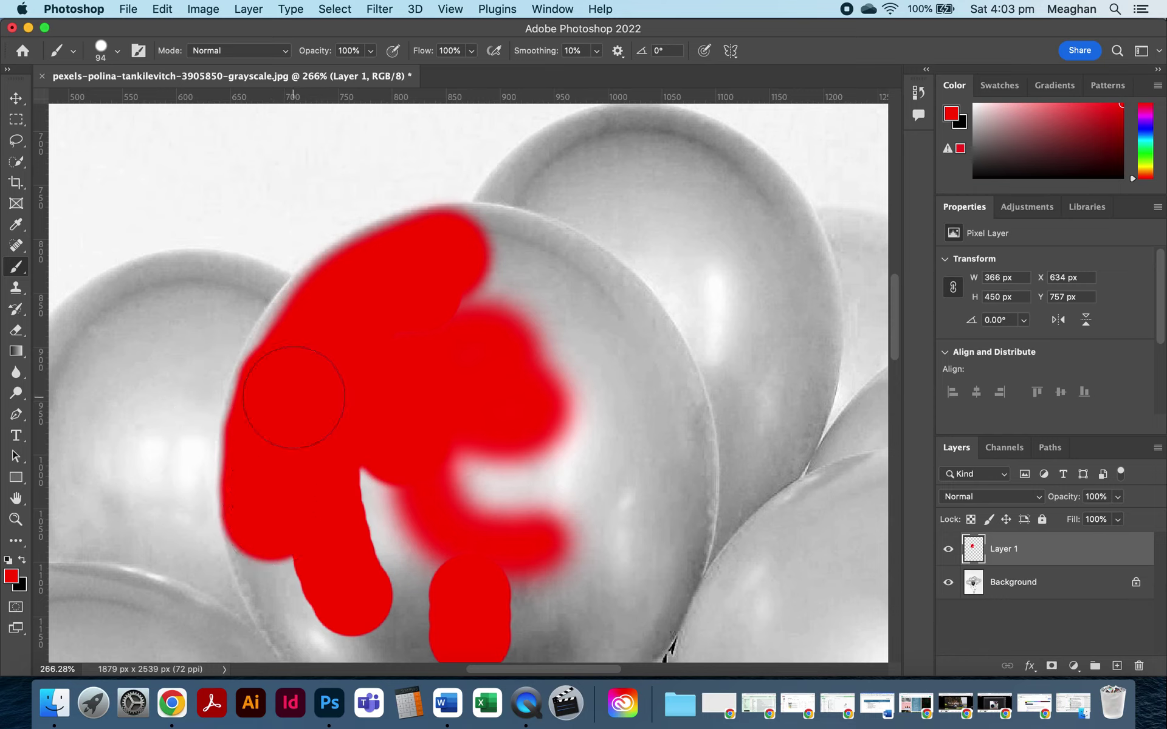
mouse_move(277, 437)
left_mouse_down()
mouse_move(287, 370)
mouse_move(326, 266)
mouse_move(406, 269)
mouse_move(437, 240)
mouse_move(500, 257)
mouse_move(477, 269)
mouse_move(516, 247)
mouse_move(594, 292)
mouse_move(600, 339)
mouse_move(622, 346)
mouse_move(637, 380)
left_mouse_up()
Paint red over the central balloon's interior and lower edges, and run the stroke out onto the neighbouring balloon on the right.
scroll(599, 378, "down", 3)
scroll(599, 377, "right", 2)
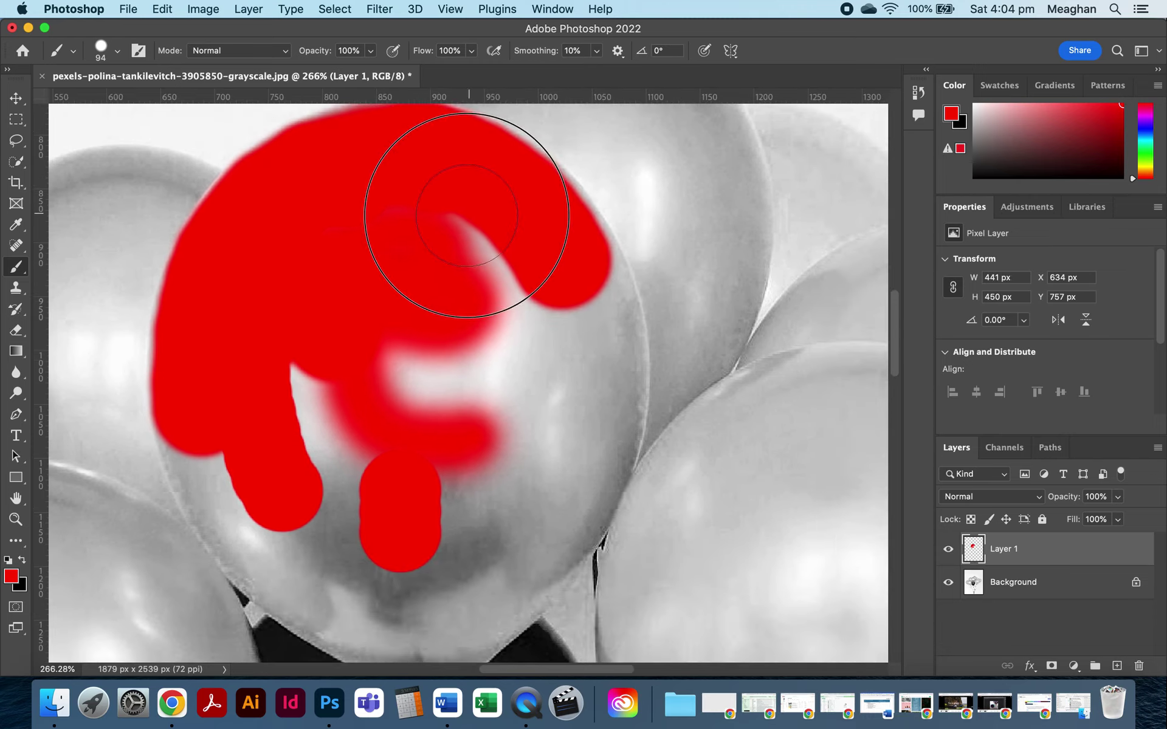
mouse_move(456, 209)
left_mouse_down()
mouse_move(519, 378)
mouse_move(505, 236)
mouse_move(460, 342)
mouse_move(405, 389)
mouse_move(416, 346)
mouse_move(352, 344)
mouse_move(332, 497)
mouse_move(300, 453)
mouse_move(246, 500)
mouse_move(207, 428)
mouse_move(227, 473)
mouse_move(290, 540)
mouse_move(299, 417)
left_mouse_up()
scroll(307, 401, "down", 4)
scroll(306, 401, "right", 1)
scroll(314, 389, "down", 1)
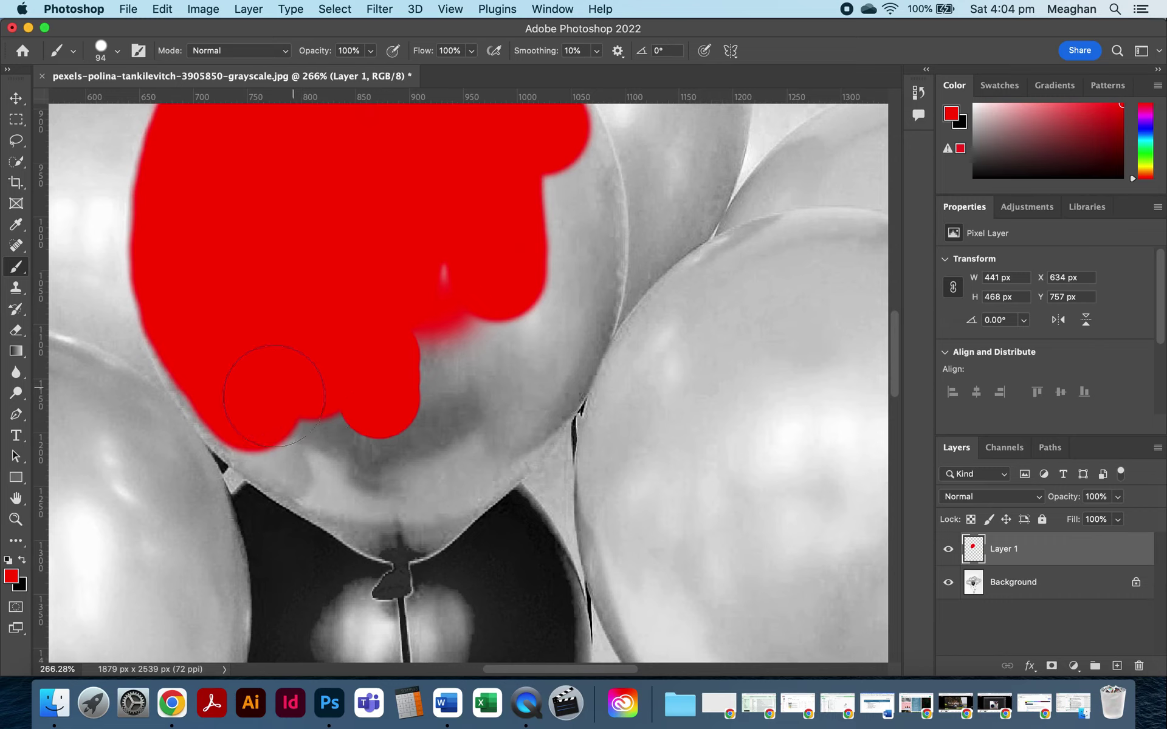
mouse_move(248, 404)
left_mouse_down()
mouse_move(360, 500)
mouse_move(403, 507)
mouse_move(282, 450)
mouse_move(226, 393)
mouse_move(197, 310)
left_mouse_up()
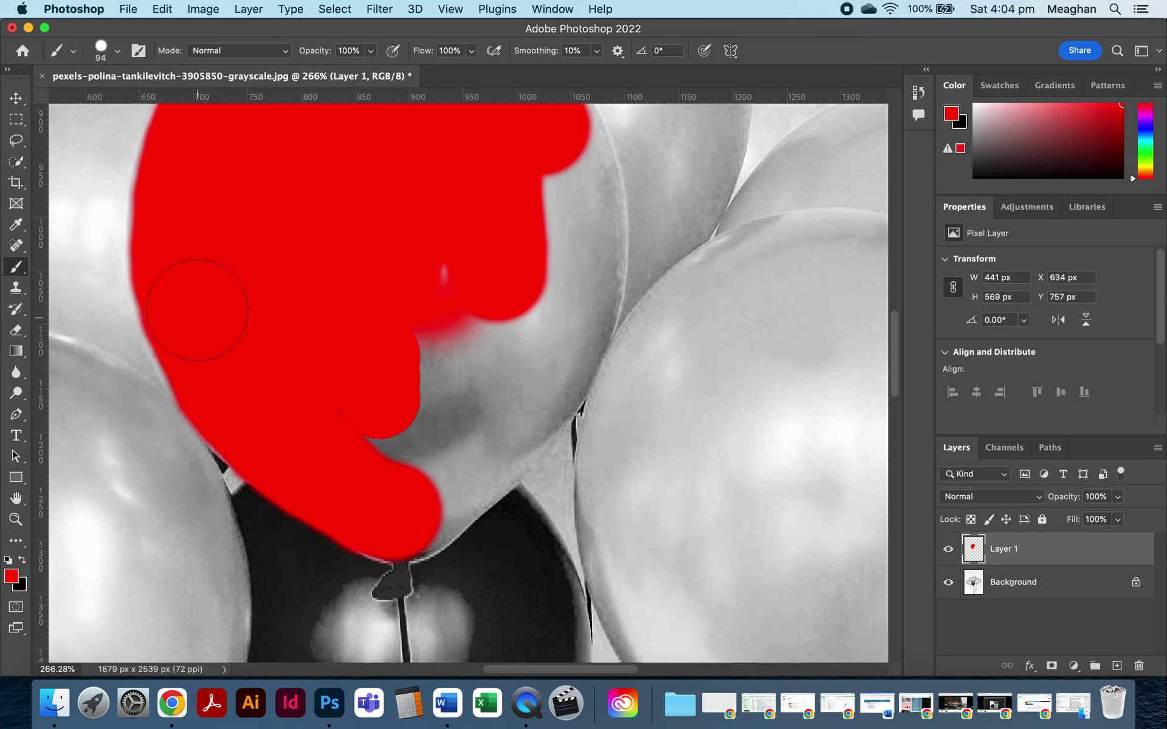
mouse_move(402, 487)
left_mouse_down()
mouse_move(464, 465)
mouse_move(501, 418)
mouse_move(388, 456)
mouse_move(434, 378)
mouse_move(495, 382)
mouse_move(419, 398)
mouse_move(662, 389)
left_mouse_up()
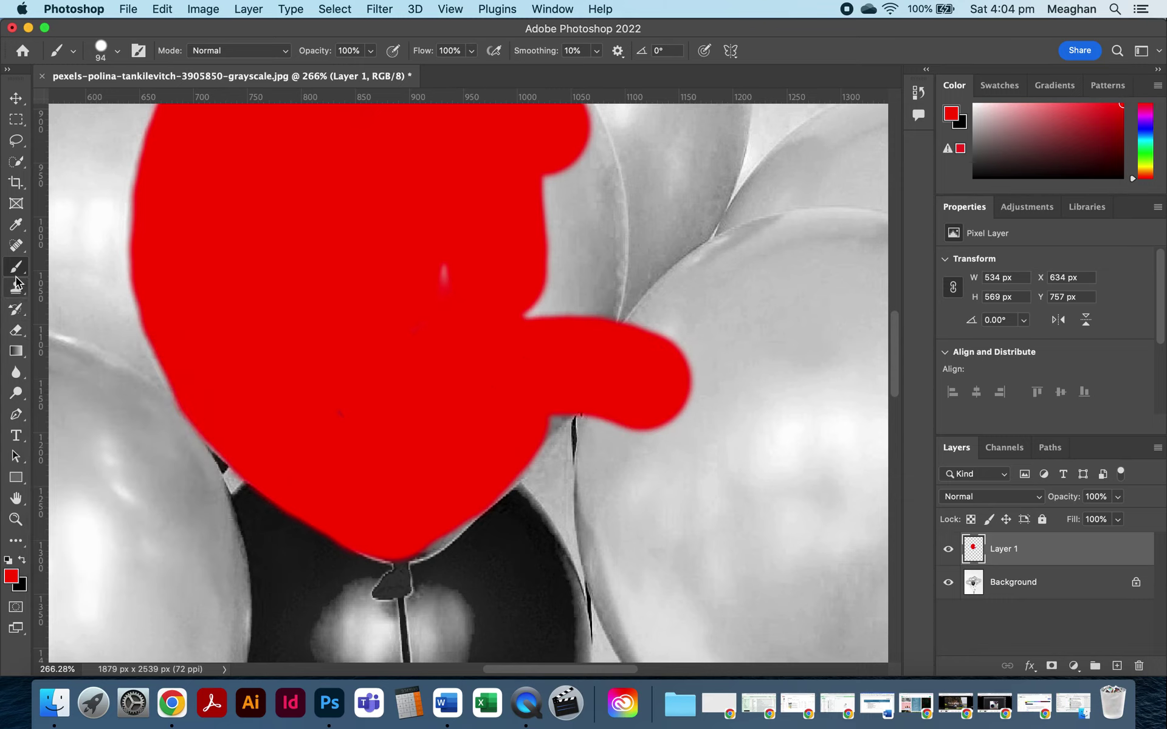
Erase the red paint spilling past the central balloon's lower-right edge with the Eraser tool.
left_click(17, 331)
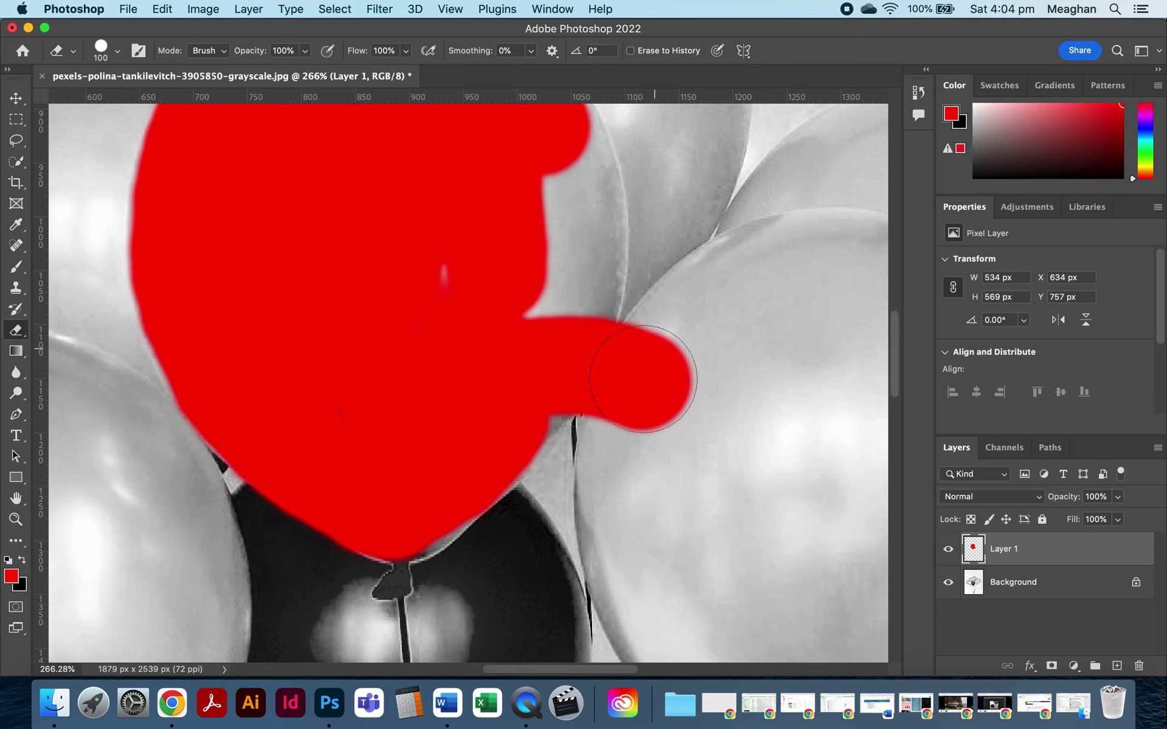
left_click(118, 51)
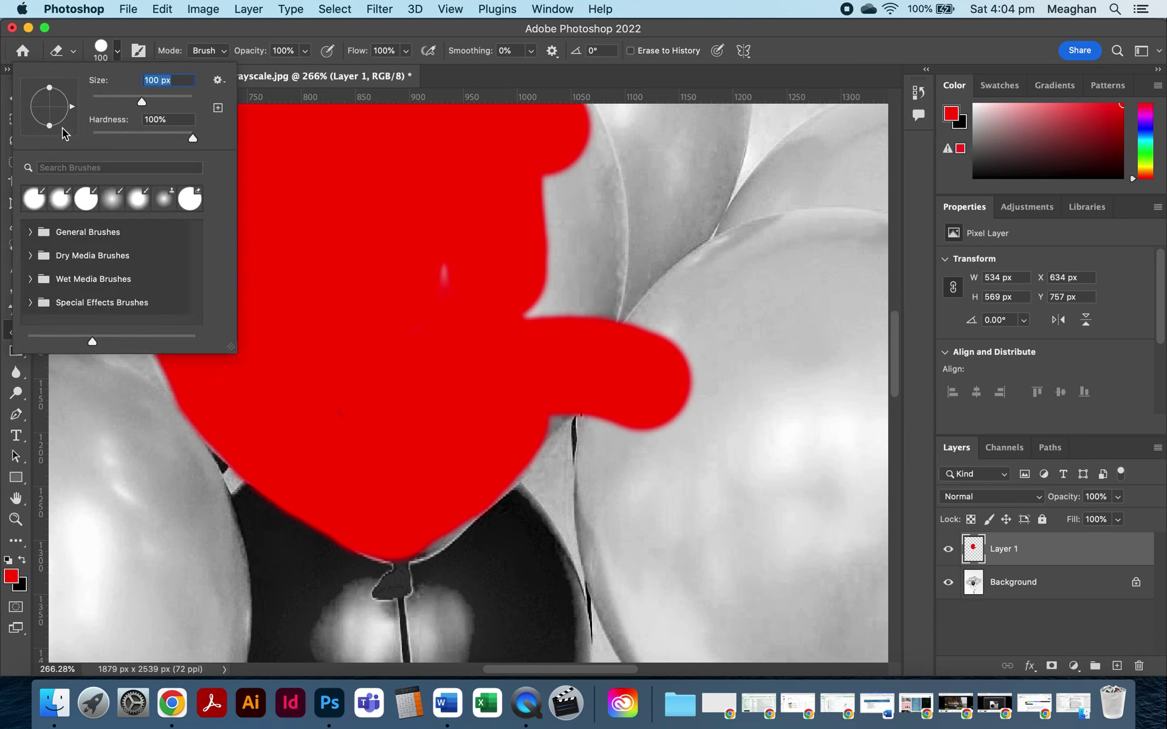
left_click(700, 368)
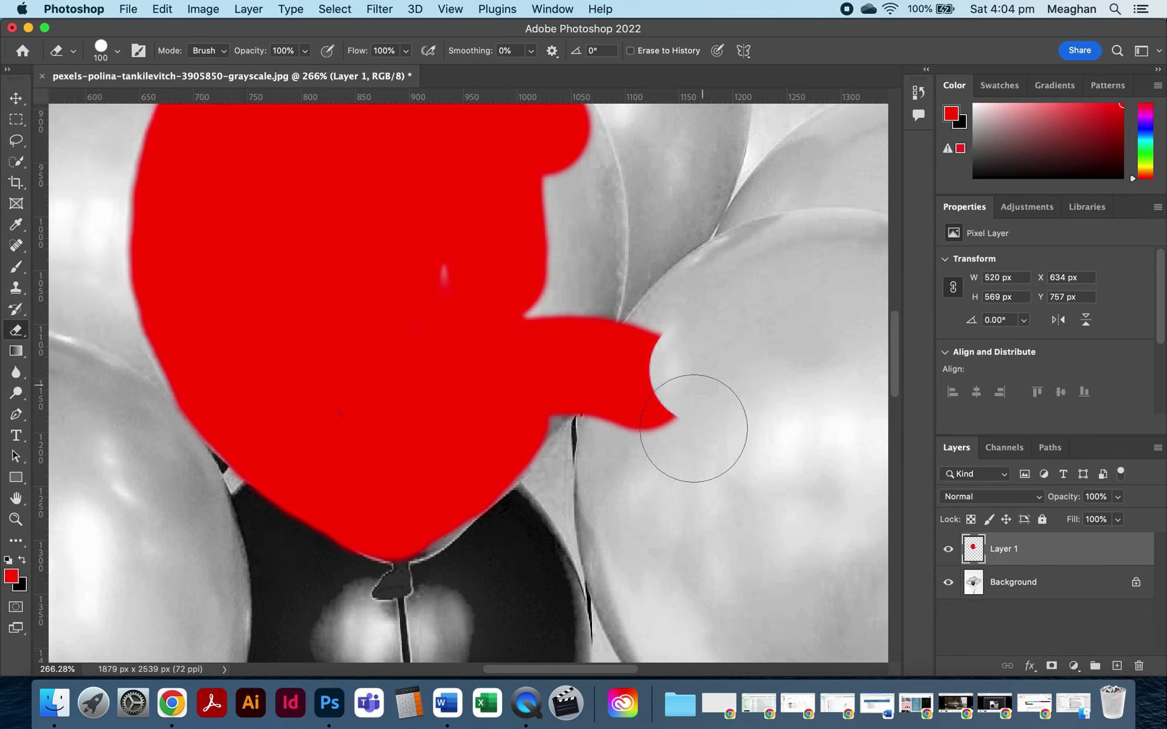
mouse_move(653, 470)
left_mouse_down()
mouse_move(663, 375)
mouse_move(640, 423)
mouse_move(670, 304)
mouse_move(641, 398)
mouse_move(663, 304)
mouse_move(613, 418)
left_mouse_up()
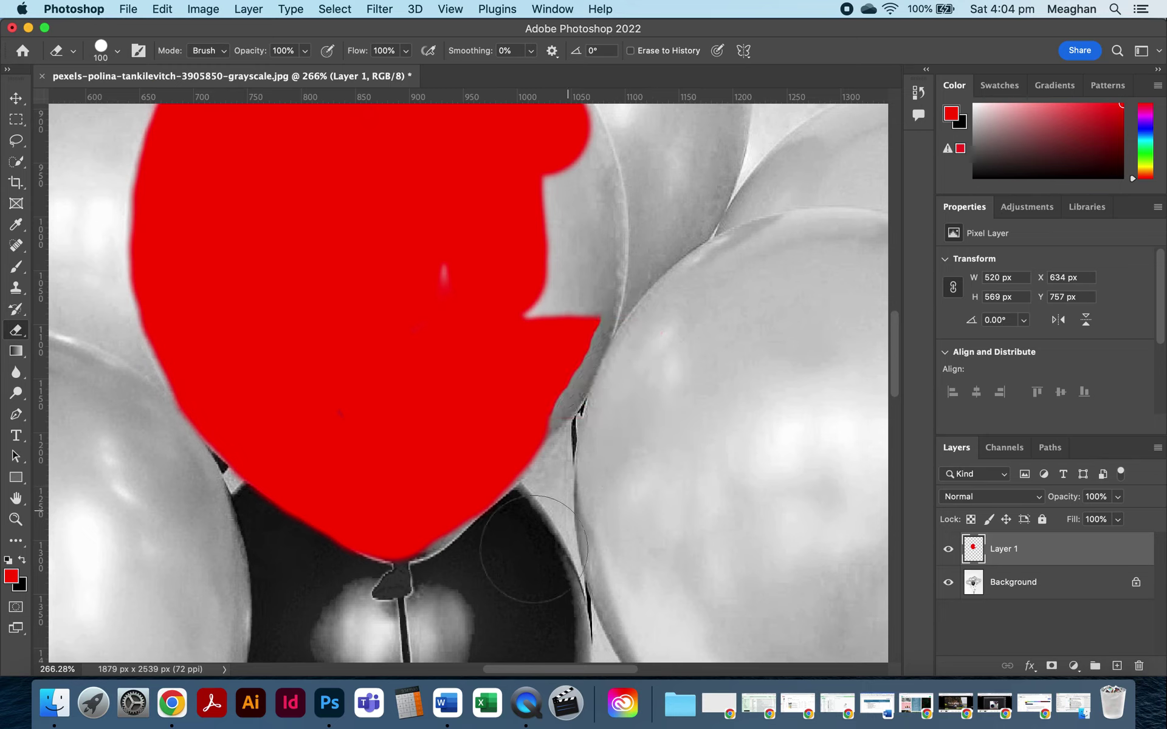
left_click_drag(692, 366, 625, 443)
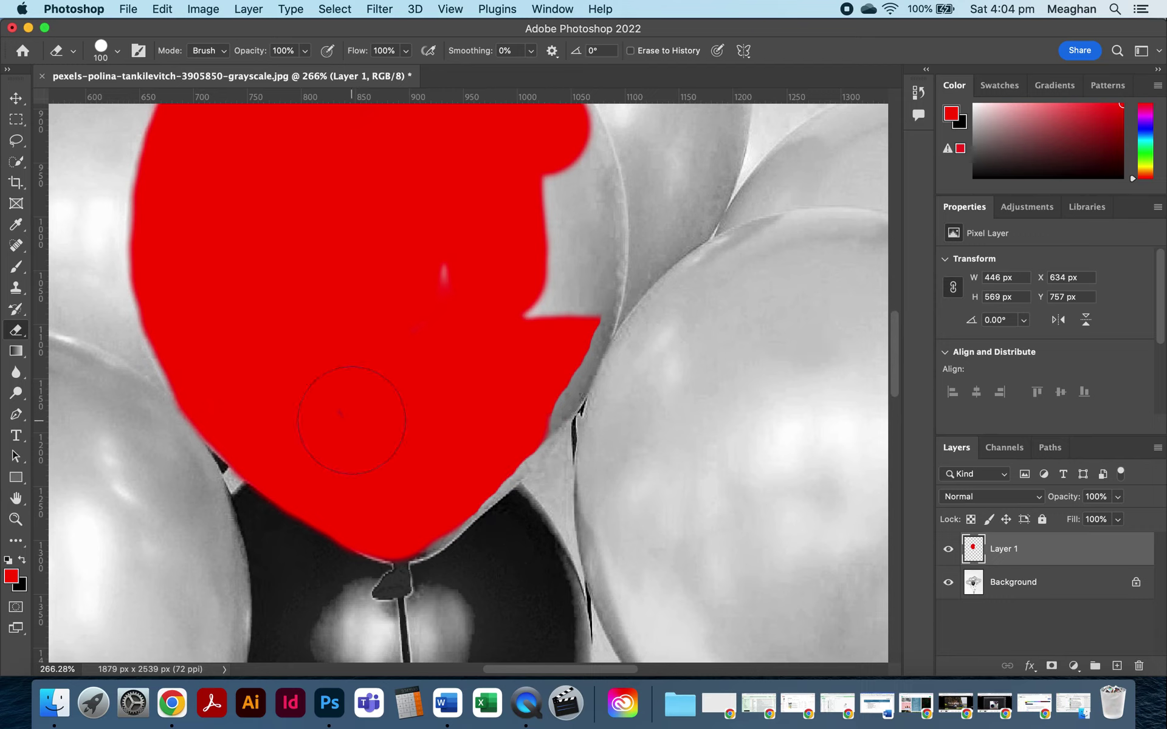
Fill the remaining unpainted right side of the central balloon with red using the Brush tool.
left_click(16, 267)
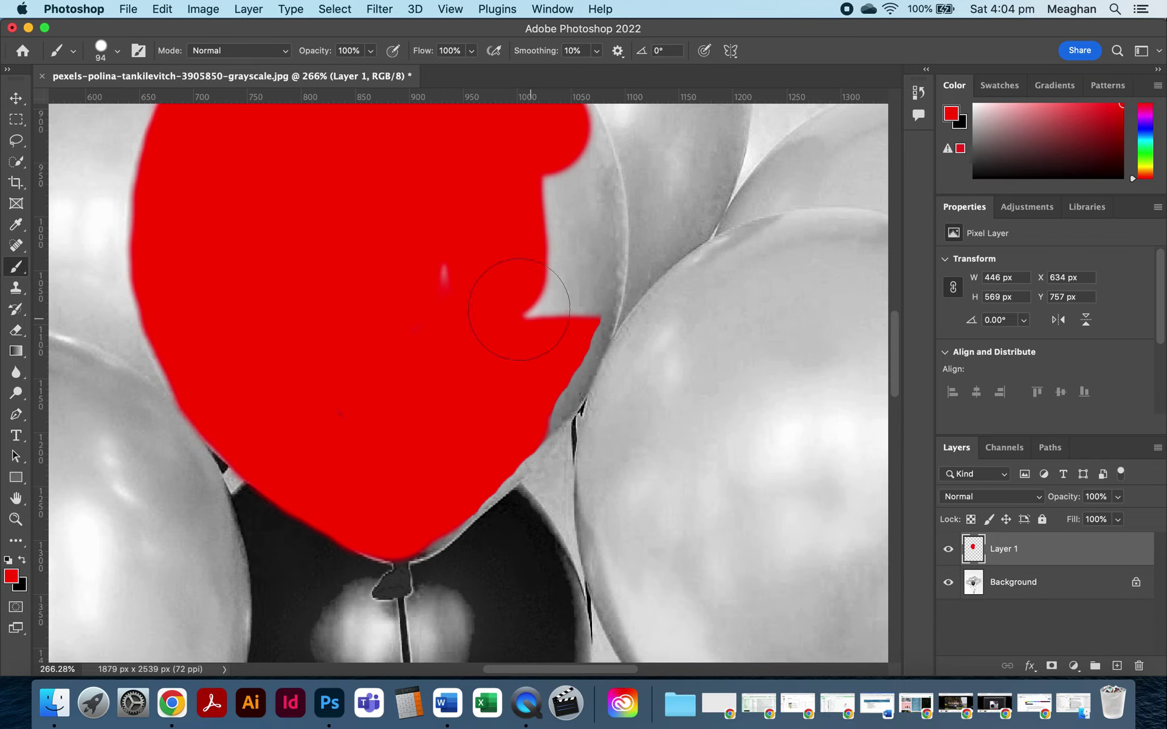
mouse_move(518, 310)
left_mouse_down()
mouse_move(451, 280)
mouse_move(538, 239)
mouse_move(562, 172)
mouse_move(545, 334)
mouse_move(474, 472)
mouse_move(420, 522)
left_mouse_up()
scroll(443, 487, "up", 5)
right_click(443, 487)
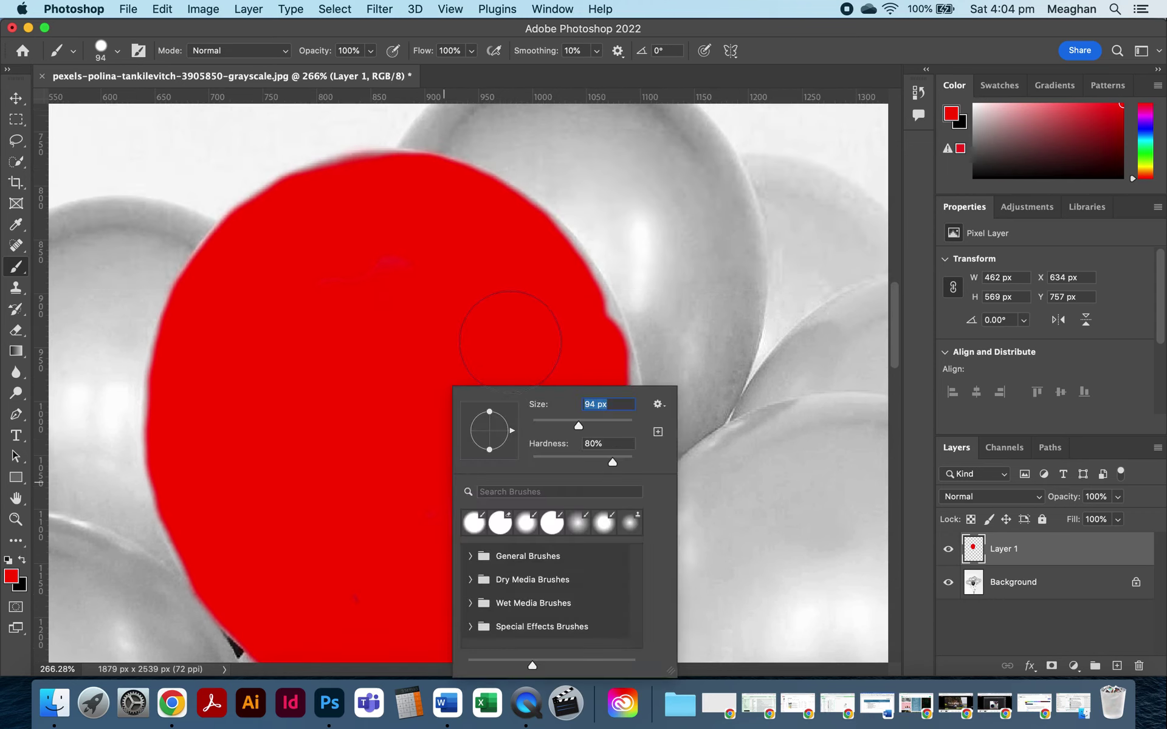
key("Return")
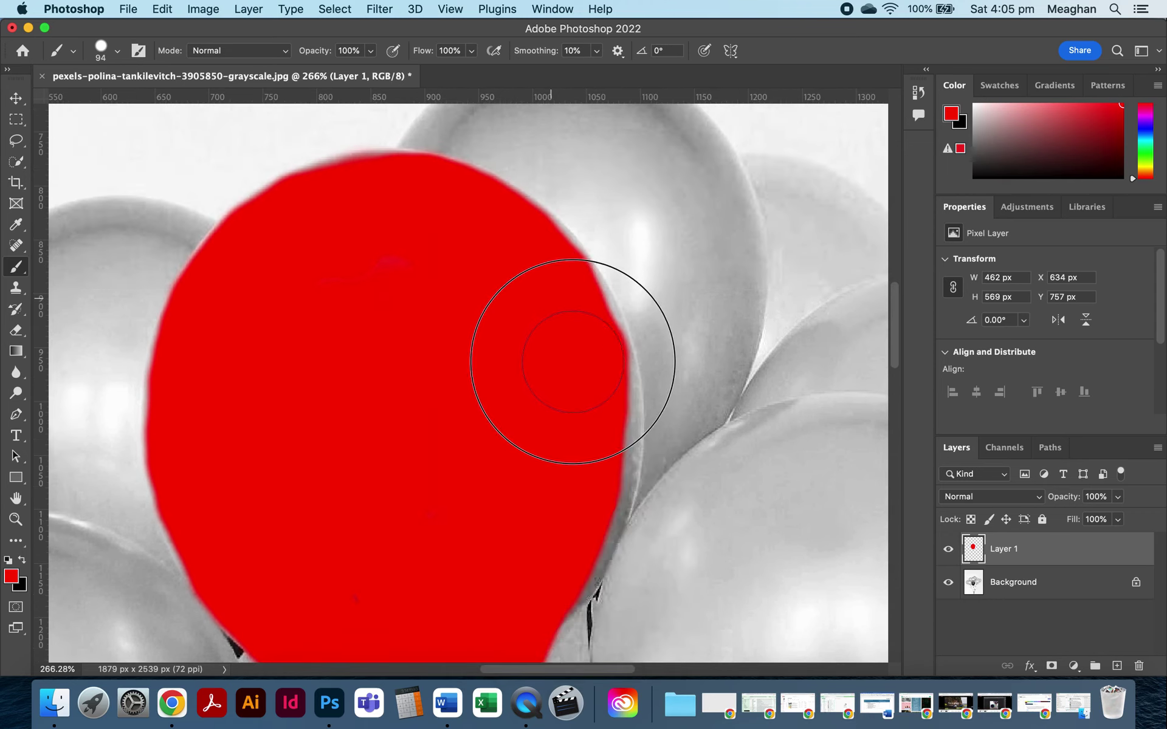
mouse_move(578, 443)
left_mouse_down()
mouse_move(547, 535)
mouse_move(566, 531)
mouse_move(585, 482)
mouse_move(586, 365)
mouse_move(571, 308)
mouse_move(496, 229)
left_mouse_up()
scroll(479, 315, "down", 5)
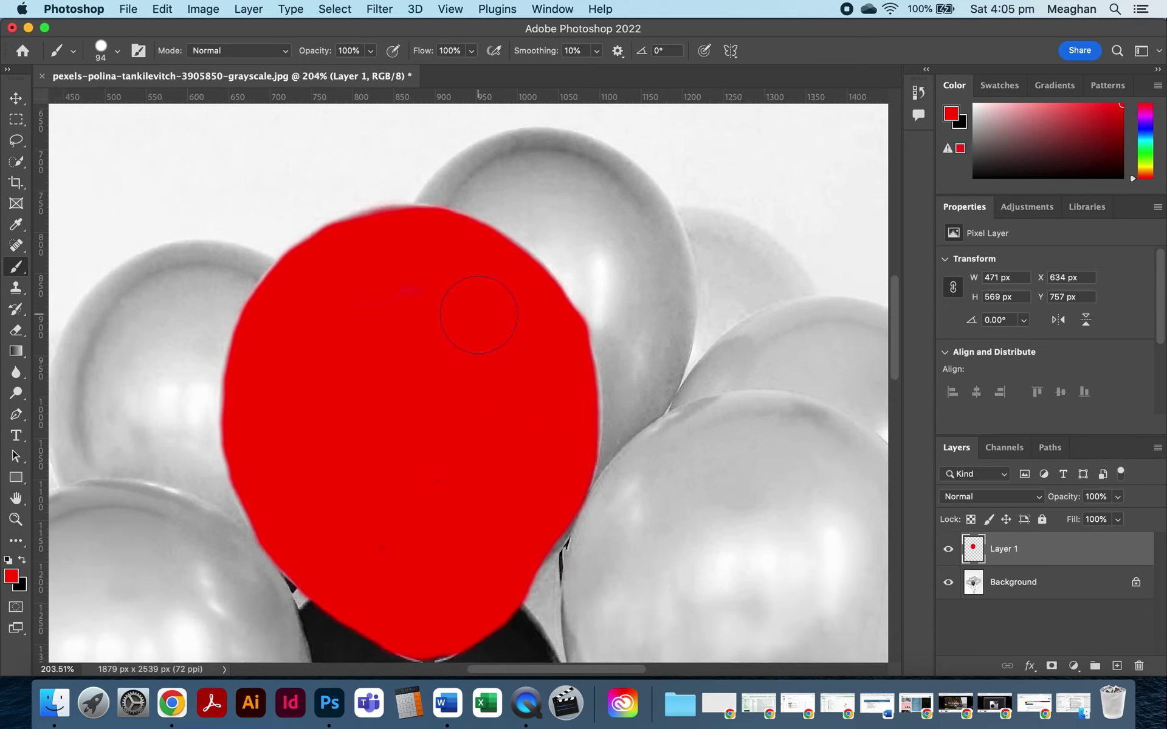
Rename the red paint layer as Red.
scroll(478, 314, "down", 3)
scroll(478, 315, "down", 5)
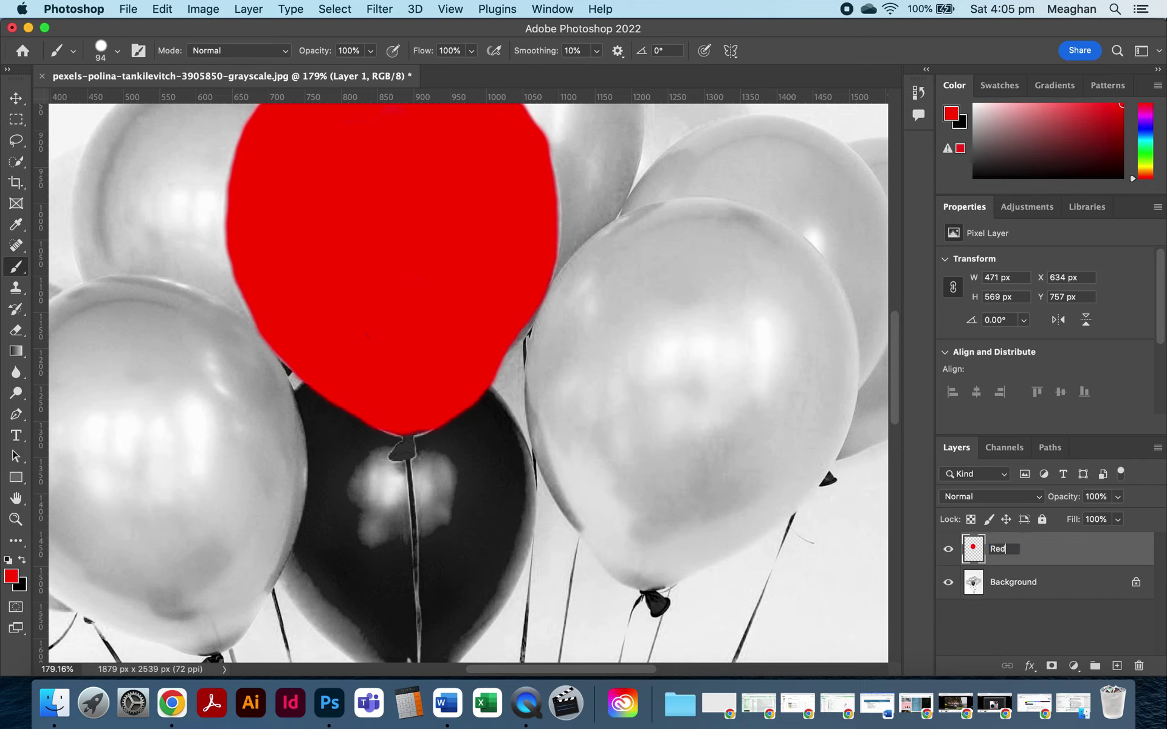
key("Return")
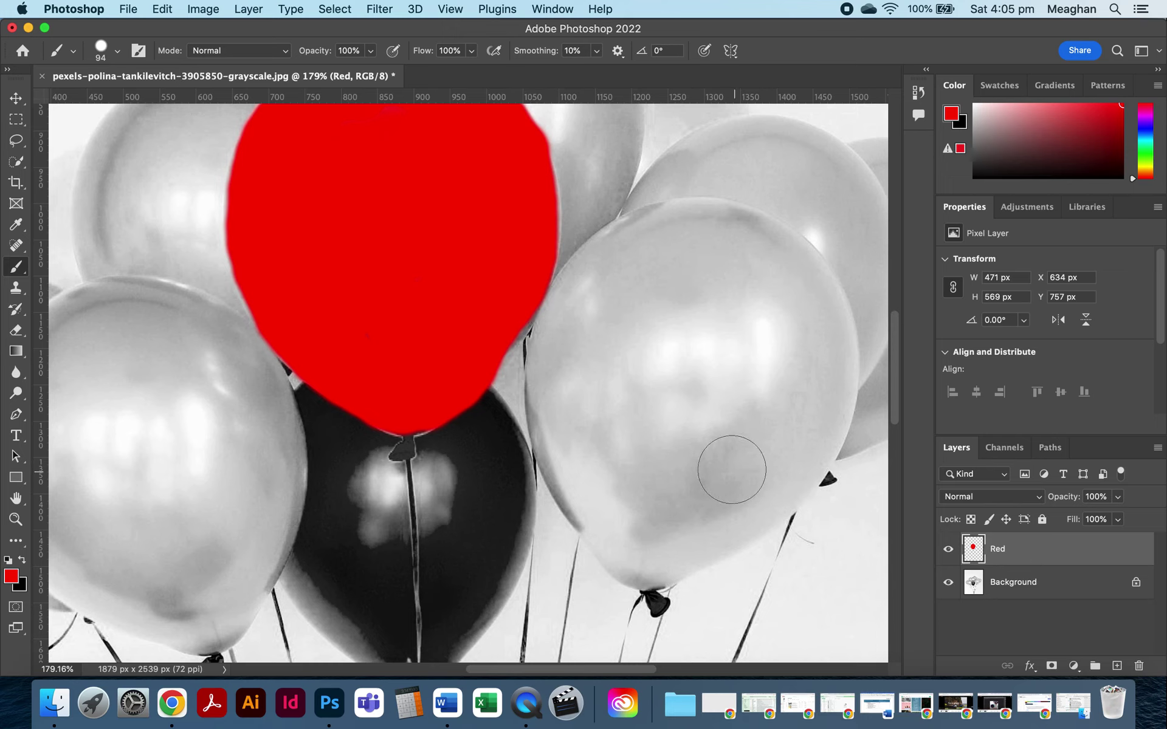
Set the foreground colour to blue 0096ff and add a new layer named Blue.
left_click(9, 579)
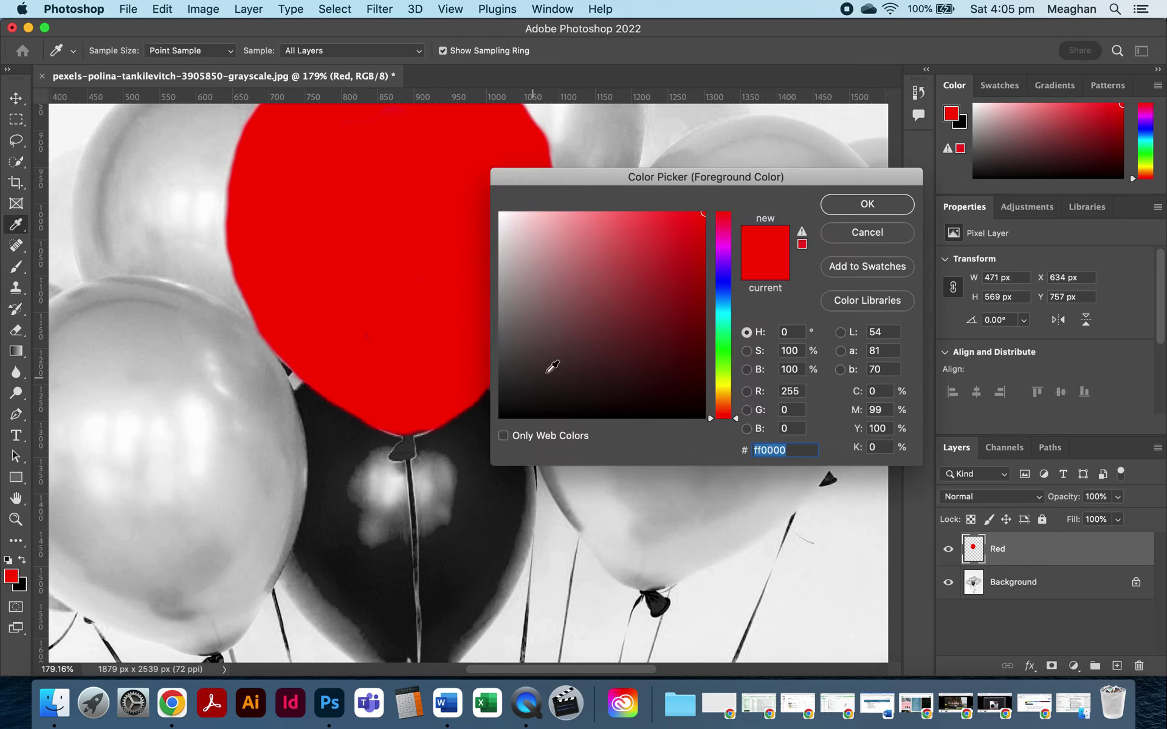
left_click_drag(727, 337, 724, 301)
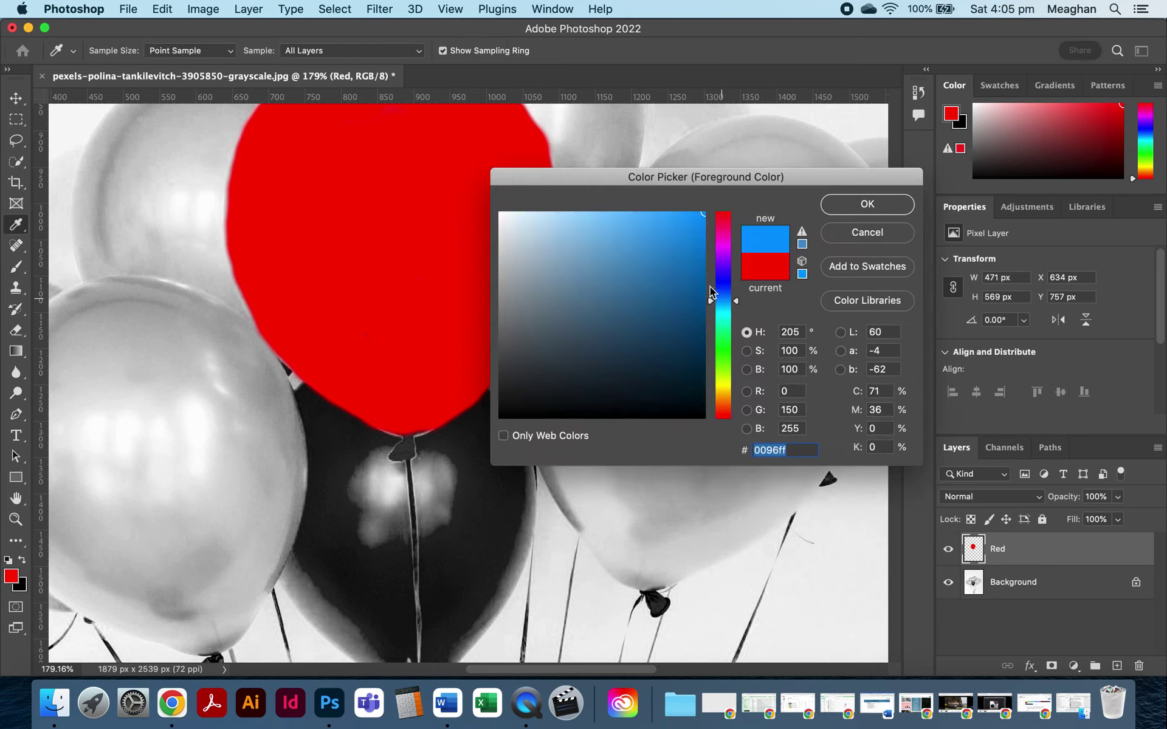
left_click(894, 209)
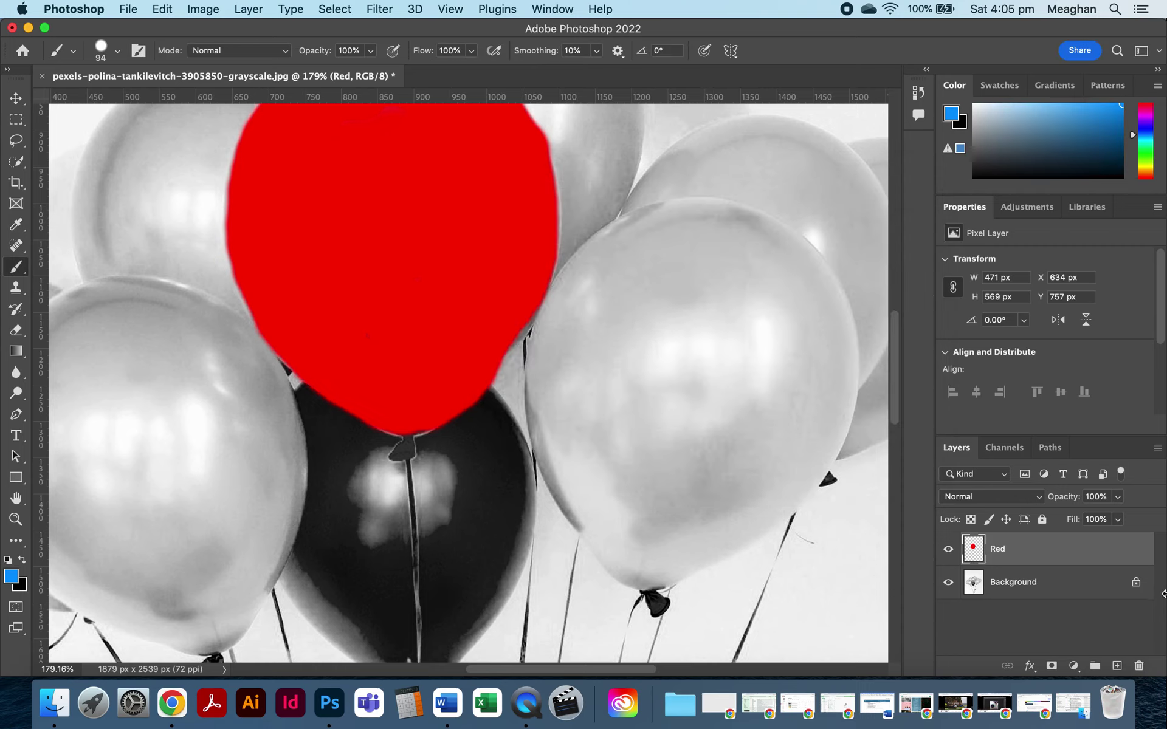
left_click(1117, 666)
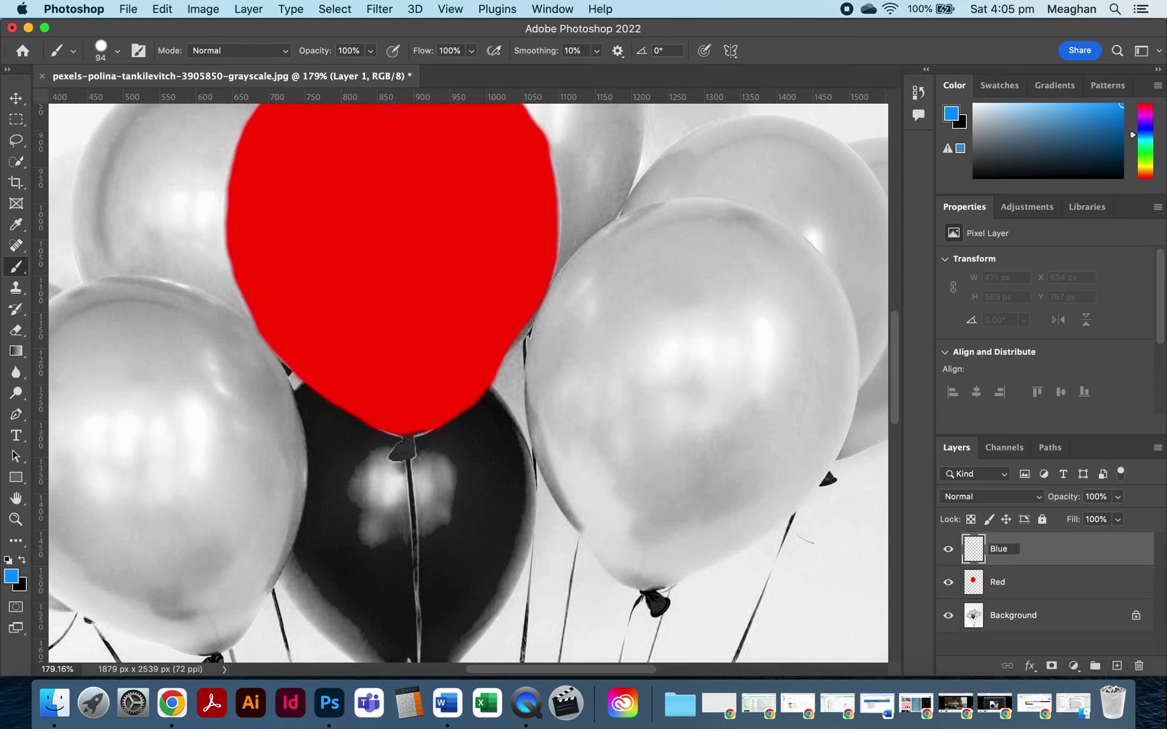
key("Return")
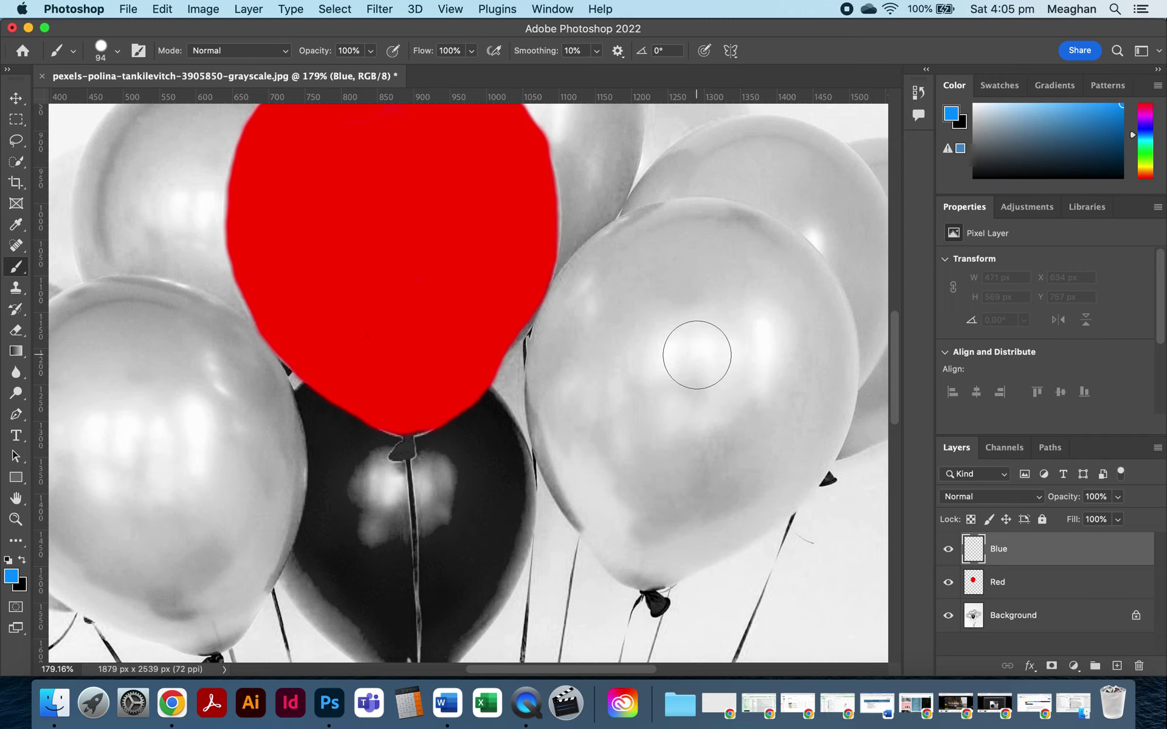
Paint a thick blue band around the inside edge of the right front balloon on the Blue layer.
scroll(697, 355, "right", 5)
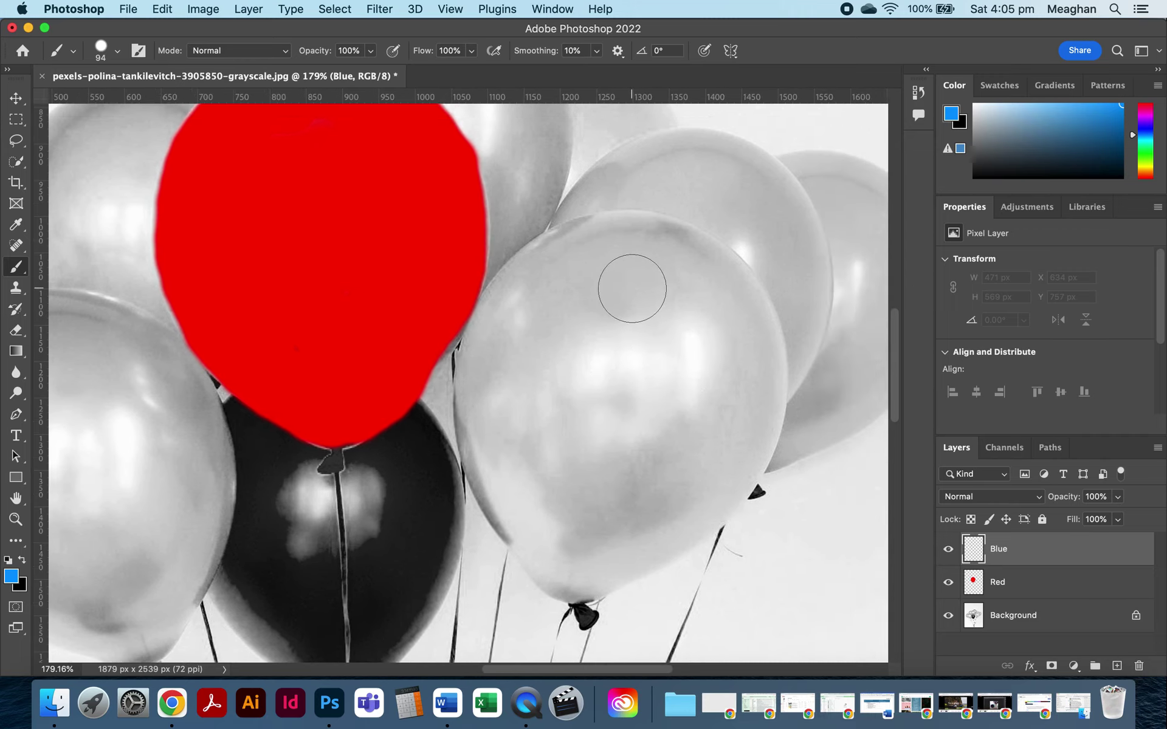
mouse_move(608, 251)
left_mouse_down()
mouse_move(541, 281)
mouse_move(505, 322)
mouse_move(504, 459)
mouse_move(560, 572)
mouse_move(709, 490)
mouse_move(739, 450)
mouse_move(739, 373)
mouse_move(722, 300)
mouse_move(699, 273)
mouse_move(648, 248)
mouse_move(555, 266)
mouse_move(626, 253)
mouse_move(682, 304)
mouse_move(644, 425)
left_mouse_up()
key("super+equal")
key("super+equal")
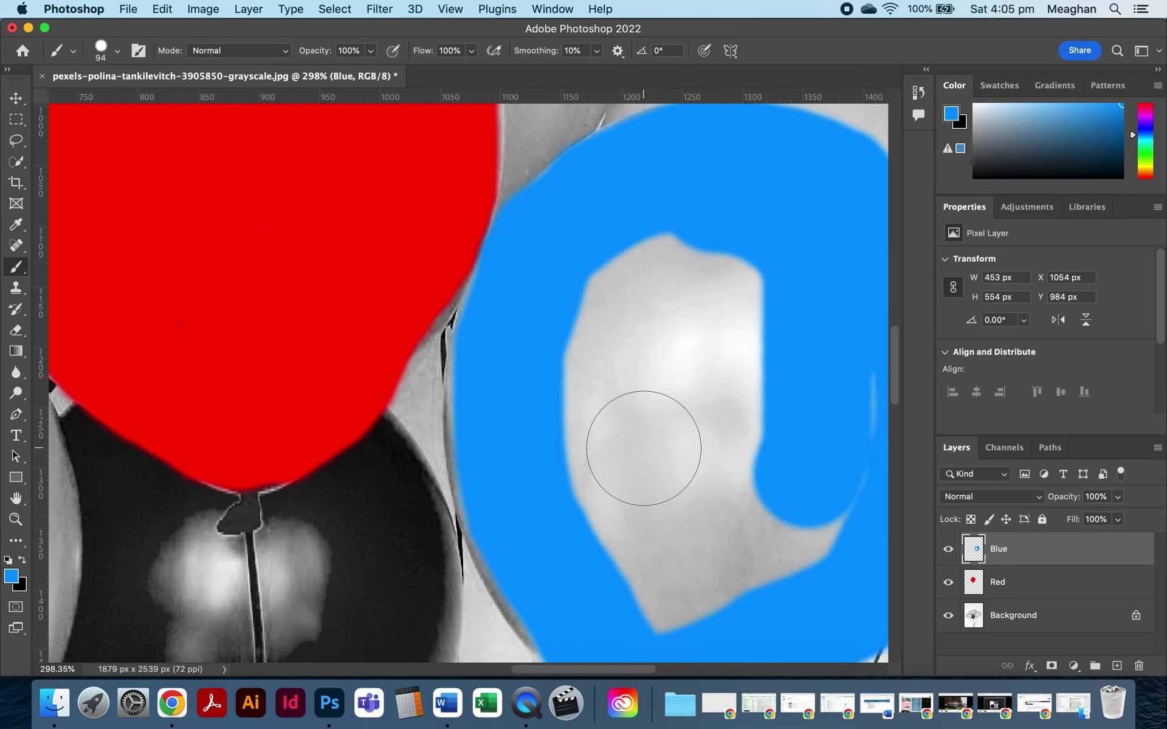
Reduce the brush size to 70 px and fill the rest of the right front balloon with blue up to its edges.
key("bracketleft")
key("bracketleft")
key("bracketleft")
key("bracketleft")
key("bracketleft")
key("bracketleft")
mouse_move(476, 348)
left_mouse_down()
mouse_move(495, 346)
mouse_move(469, 396)
mouse_move(486, 516)
mouse_move(577, 648)
mouse_move(698, 609)
mouse_move(780, 481)
mouse_move(771, 385)
mouse_move(617, 318)
mouse_move(700, 379)
mouse_move(646, 513)
mouse_move(604, 493)
mouse_move(574, 401)
mouse_move(582, 339)
mouse_move(568, 318)
mouse_move(552, 443)
mouse_move(553, 294)
left_mouse_up()
scroll(779, 482, "down", 3)
scroll(642, 332, "right", 5)
scroll(642, 332, "up", 2)
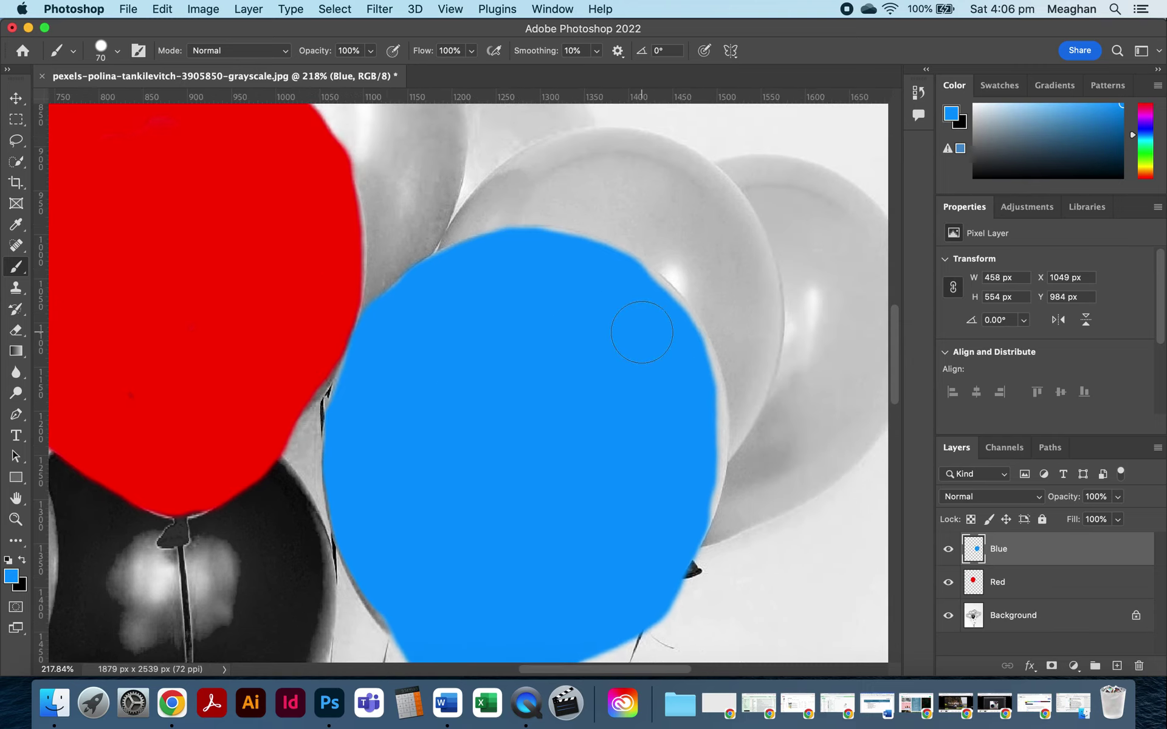
mouse_move(628, 295)
left_mouse_down()
mouse_move(620, 286)
mouse_move(677, 347)
mouse_move(687, 384)
mouse_move(685, 482)
mouse_move(623, 558)
left_mouse_up()
scroll(597, 496, "down", 3)
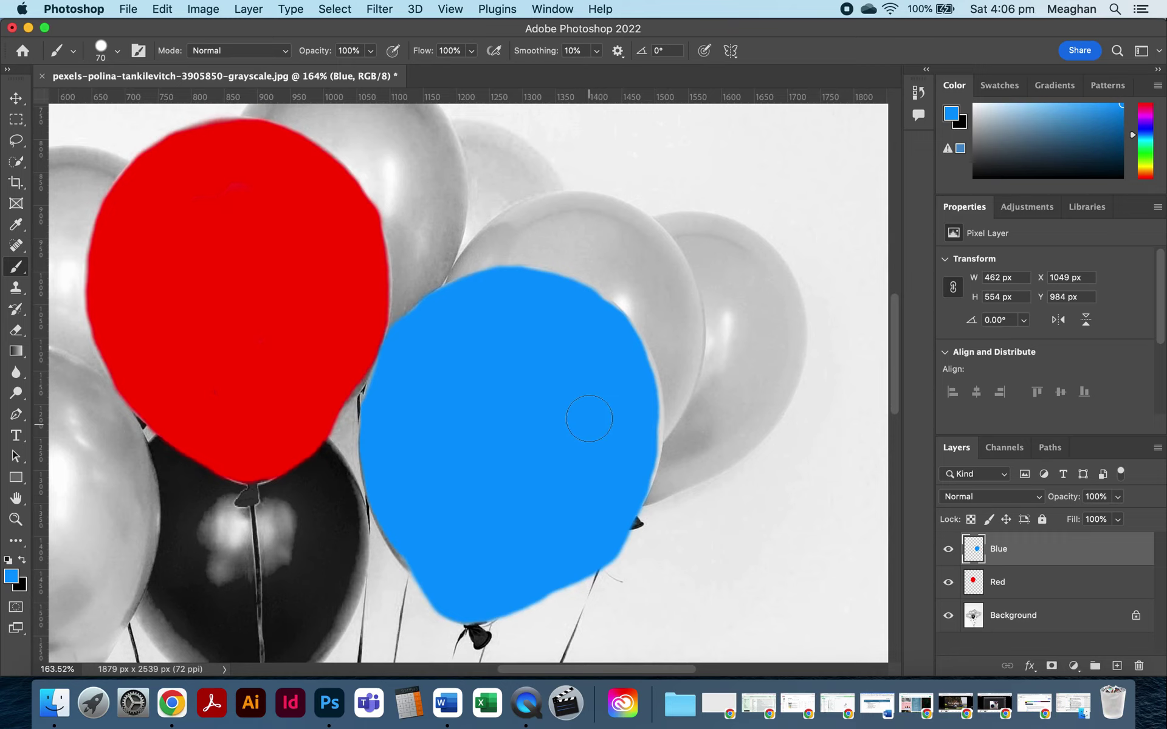
scroll(589, 418, "left", 10)
scroll(589, 418, "down", 3)
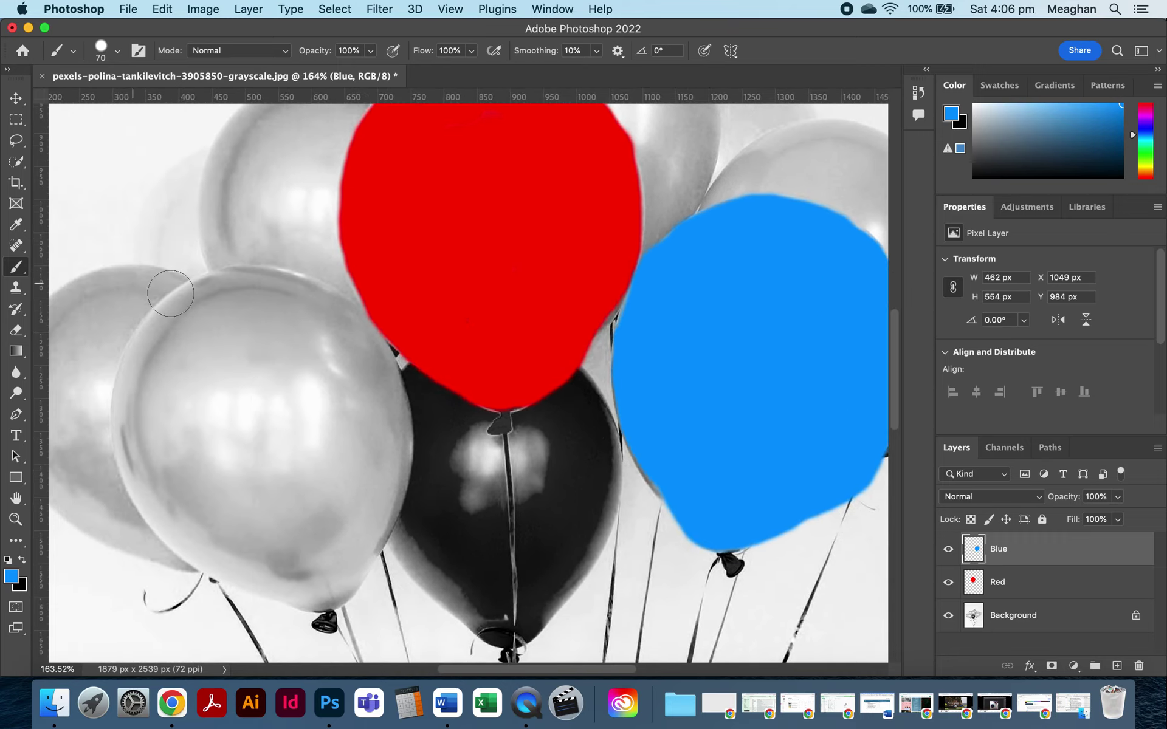
scroll(383, 223, "up", 8)
scroll(383, 223, "right", 3)
scroll(651, 346, "down", 2)
scroll(650, 346, "right", 2)
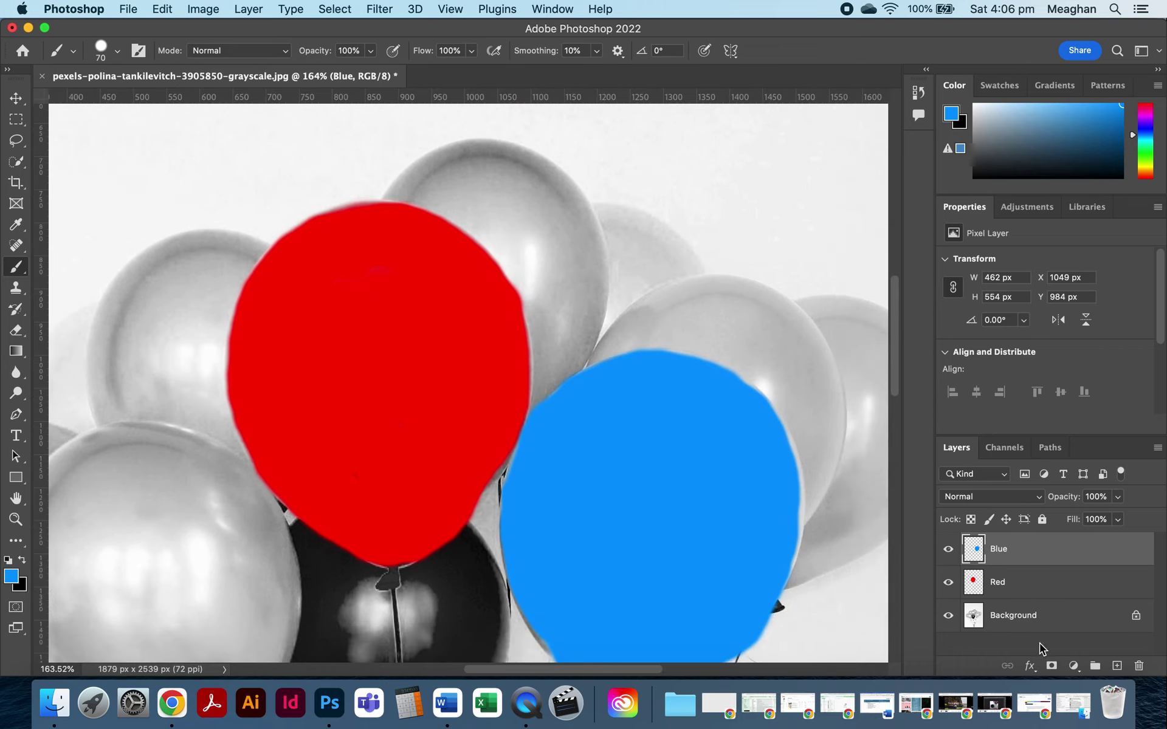
Make the Red layer active and sample the front balloon's red as the foreground colour with the Eyedropper.
left_click(975, 585)
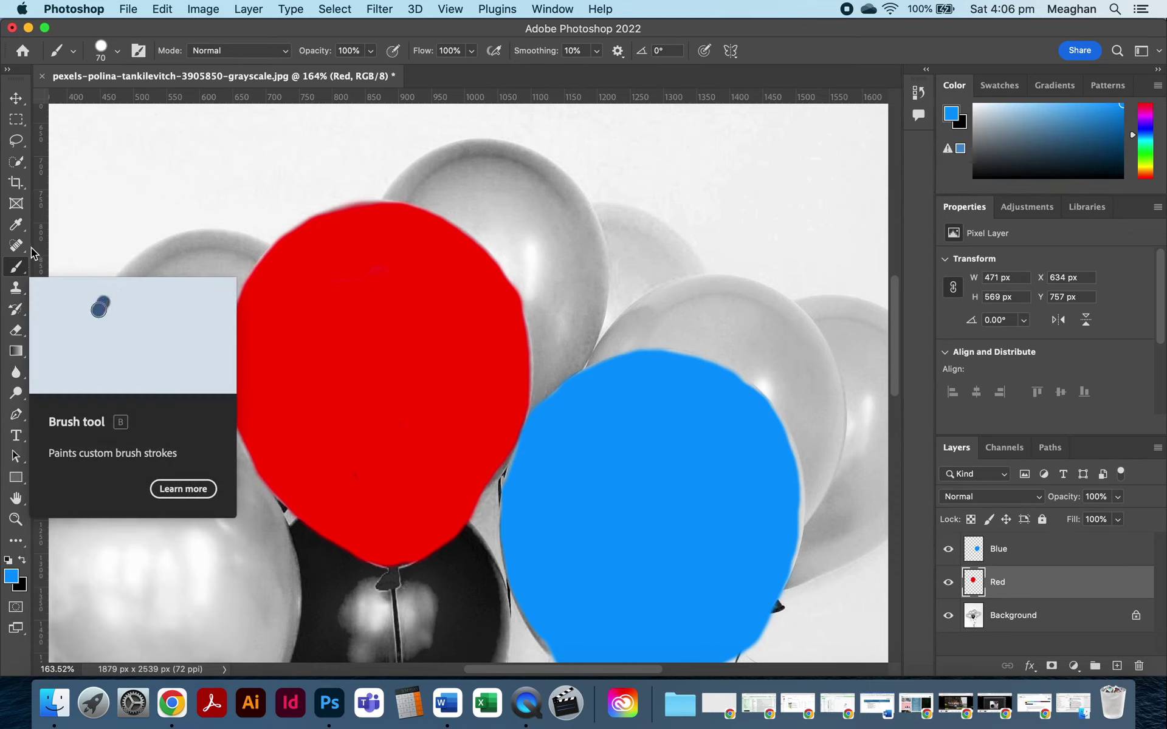
left_click(15, 230)
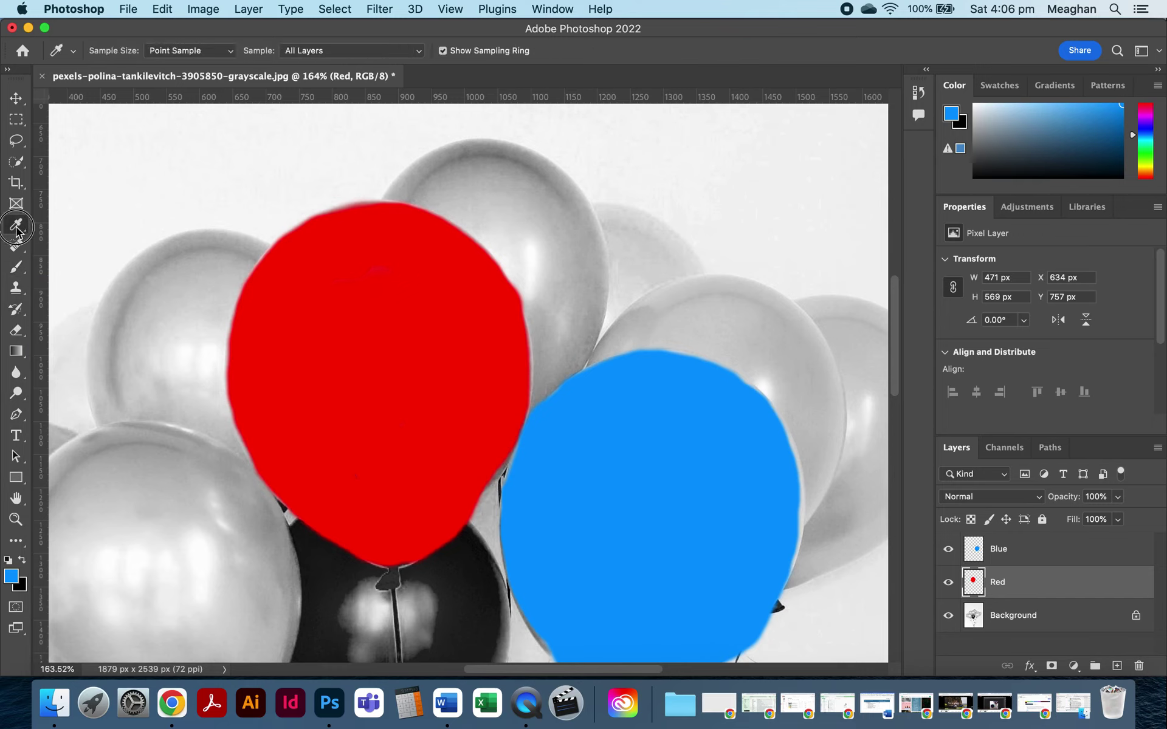
left_click(401, 309)
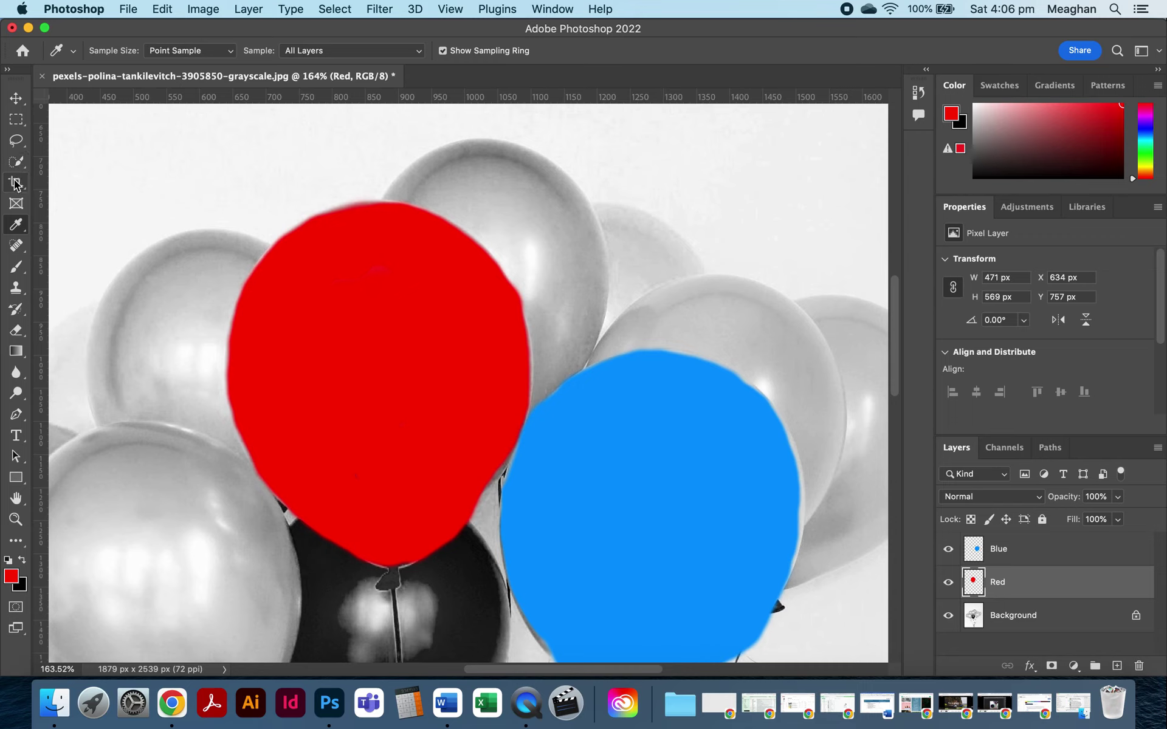
Paint the visible part of the far-right back balloon red on the Red layer with the 70 px brush.
key("b")
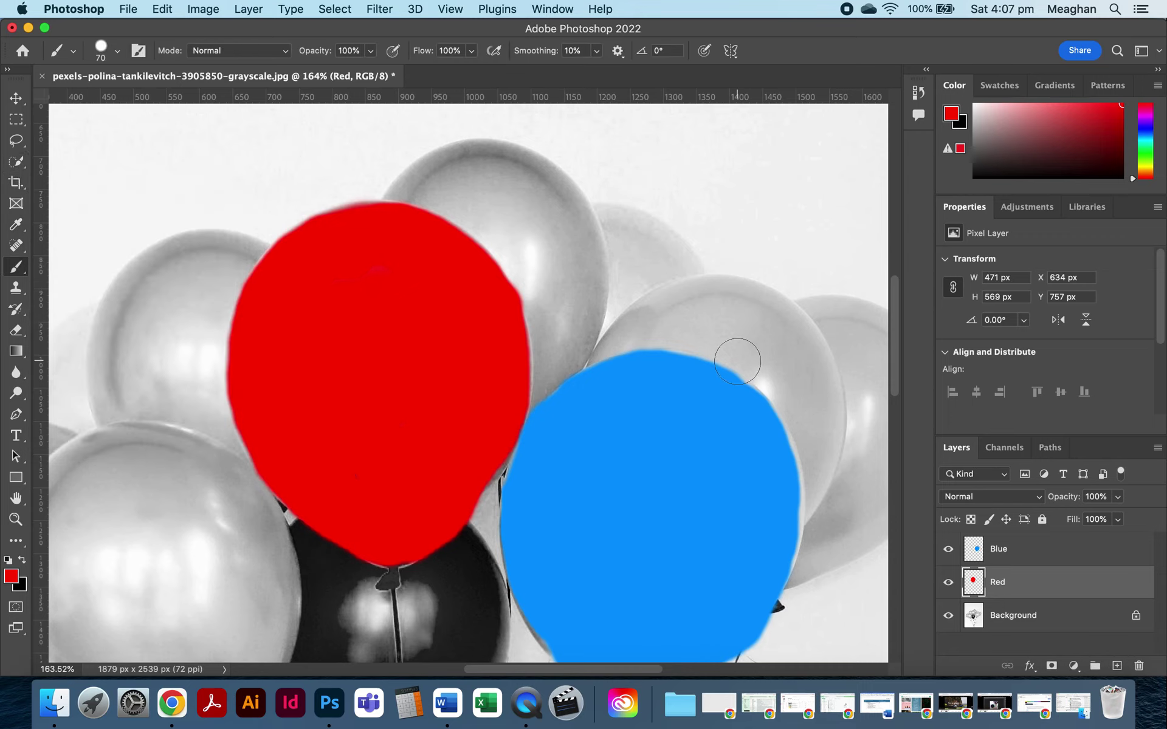
scroll(738, 362, "right", 4)
mouse_move(711, 307)
left_mouse_down()
mouse_move(792, 360)
mouse_move(782, 466)
mouse_move(730, 534)
mouse_move(708, 490)
mouse_move(737, 468)
mouse_move(742, 398)
mouse_move(720, 316)
mouse_move(773, 446)
mouse_move(812, 389)
mouse_move(795, 390)
mouse_move(795, 430)
mouse_move(745, 529)
mouse_move(784, 487)
mouse_move(802, 419)
mouse_move(786, 359)
mouse_move(764, 331)
mouse_move(741, 326)
left_mouse_up()
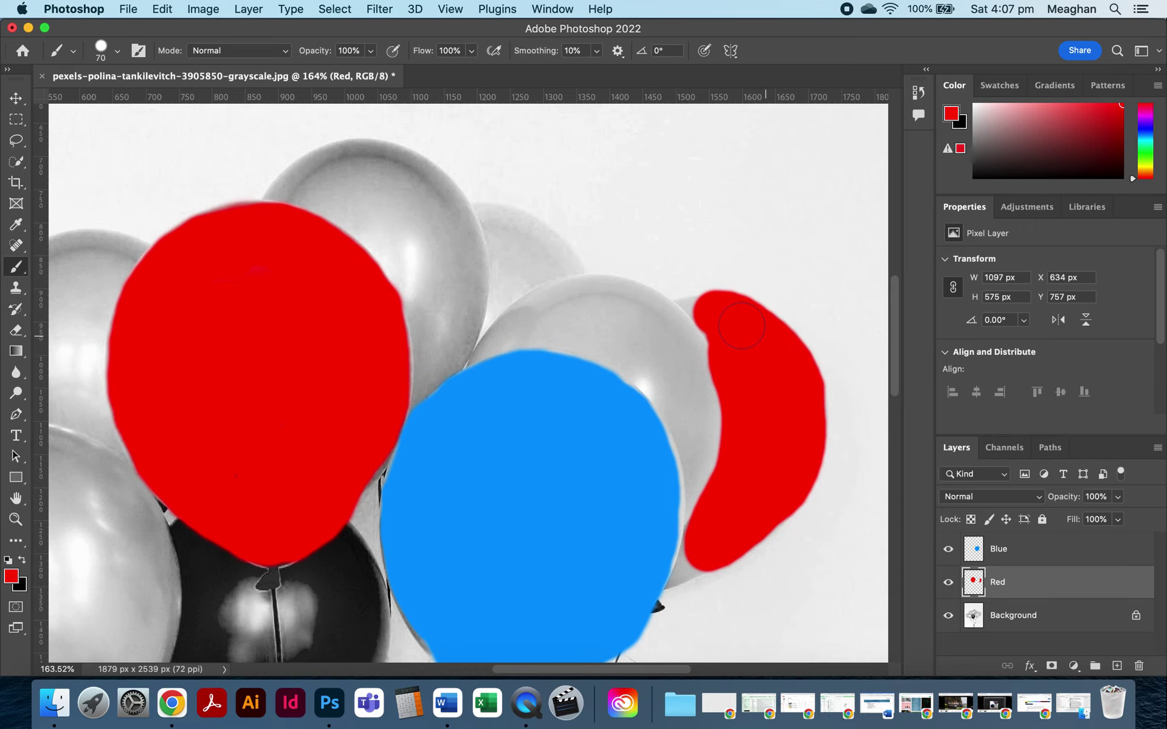
scroll(726, 487, "down", 5)
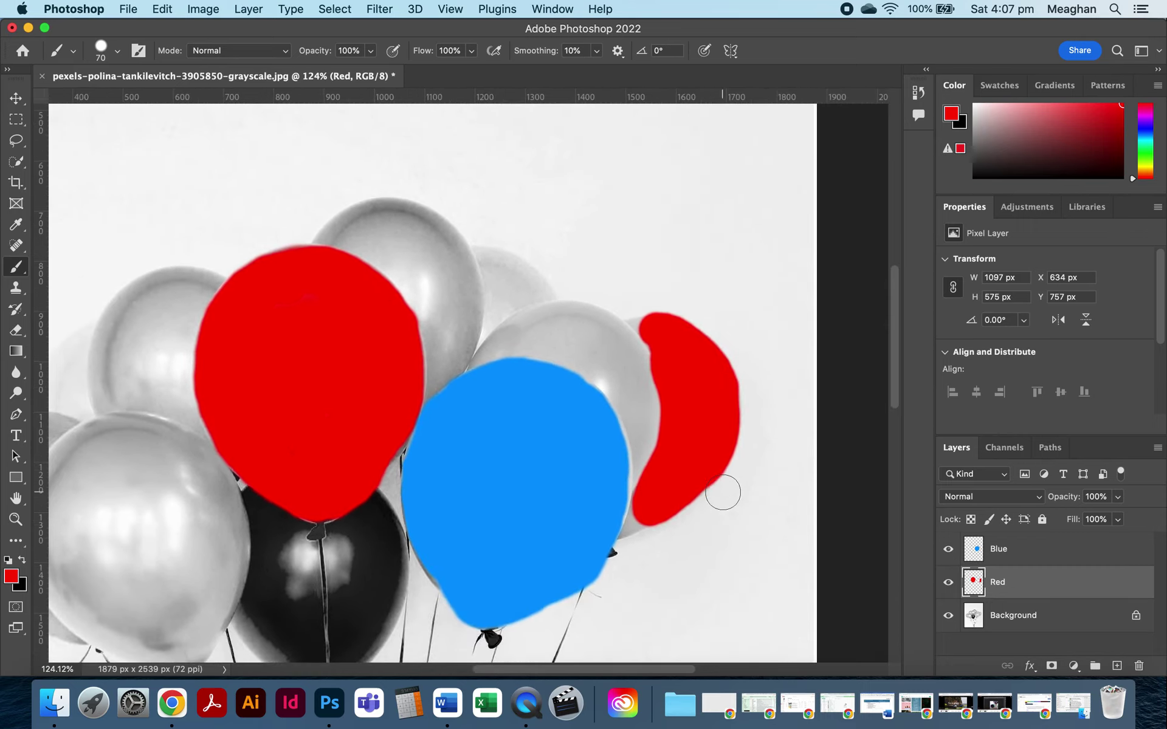
scroll(715, 499, "down", 5)
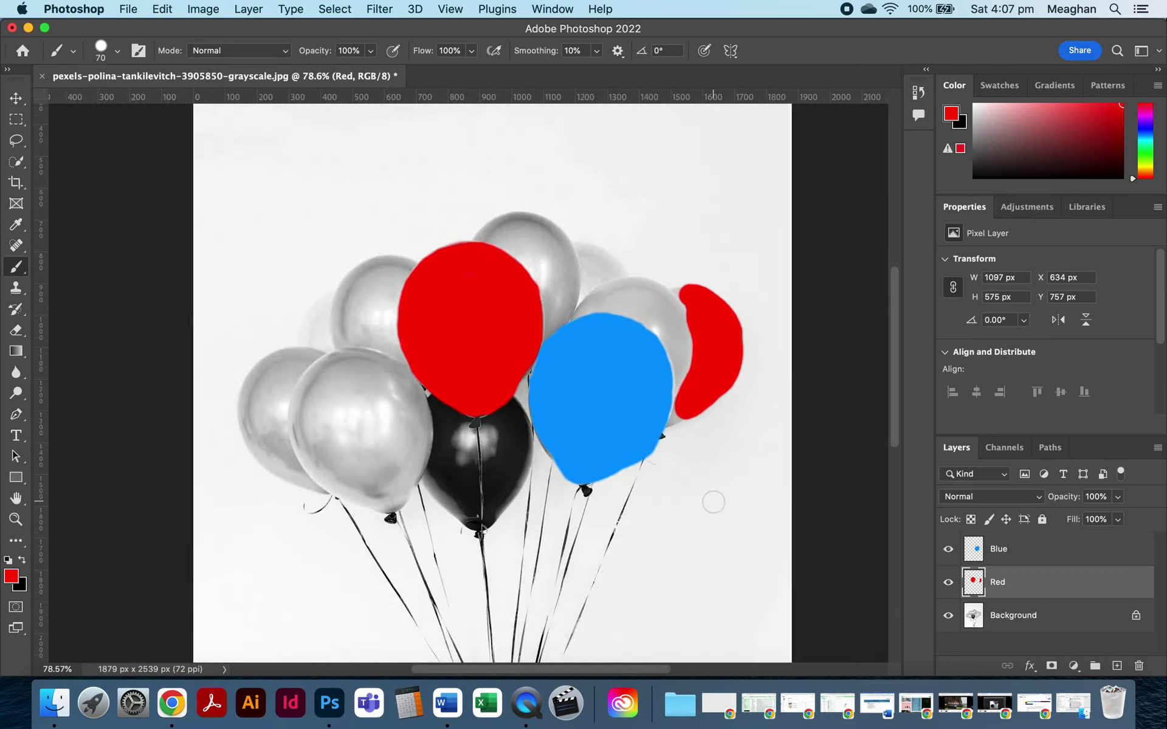
Set the Red layer's blending mode to Multiply.
left_click(16, 119)
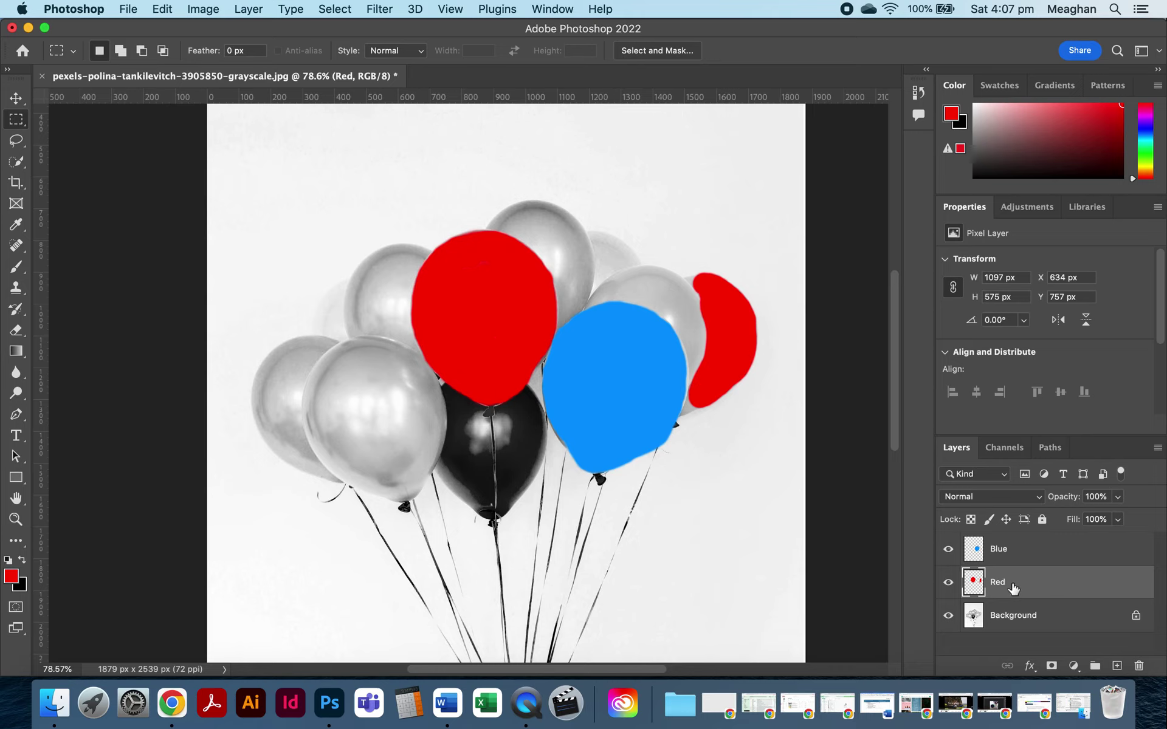
left_click(1041, 497)
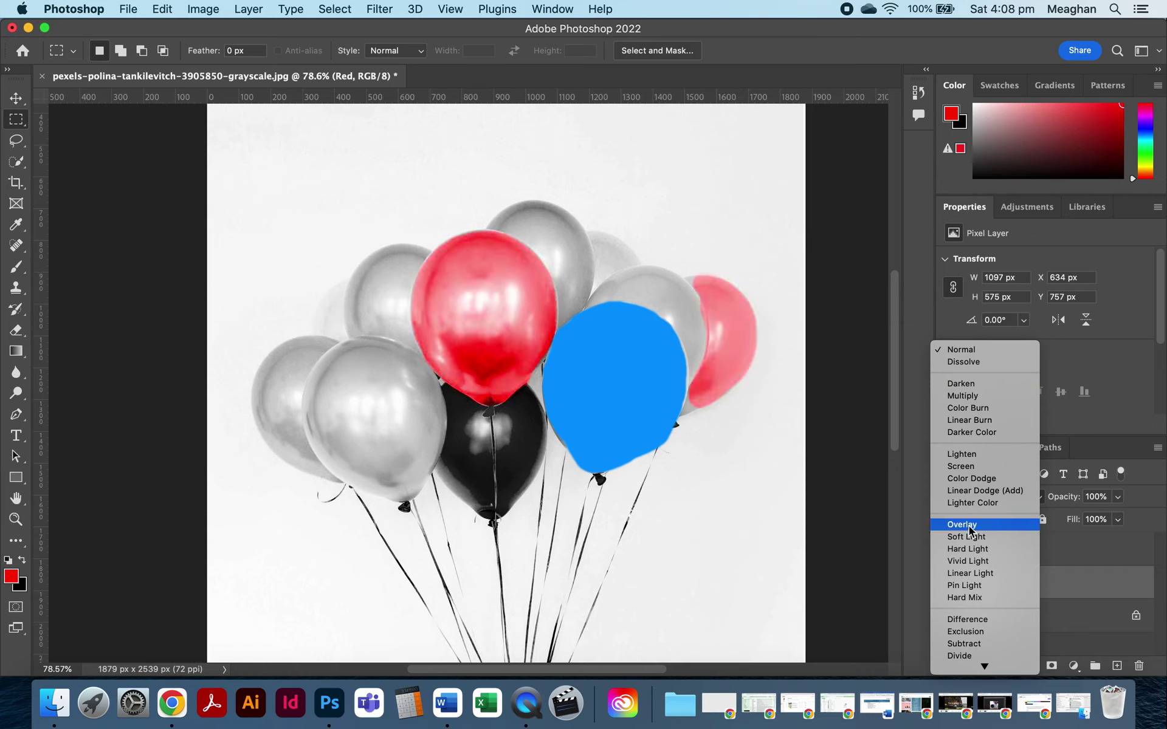
left_click(962, 399)
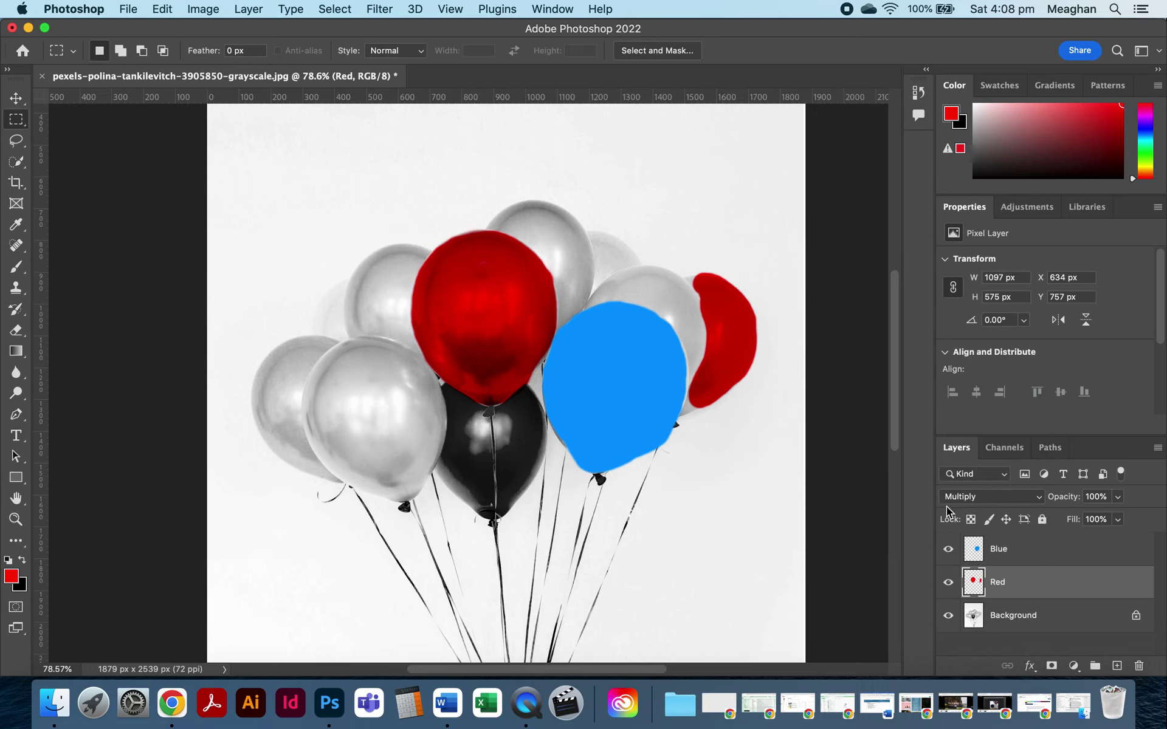
Set the Blue layer's blending mode to Overlay.
scroll(489, 334, "up", 5)
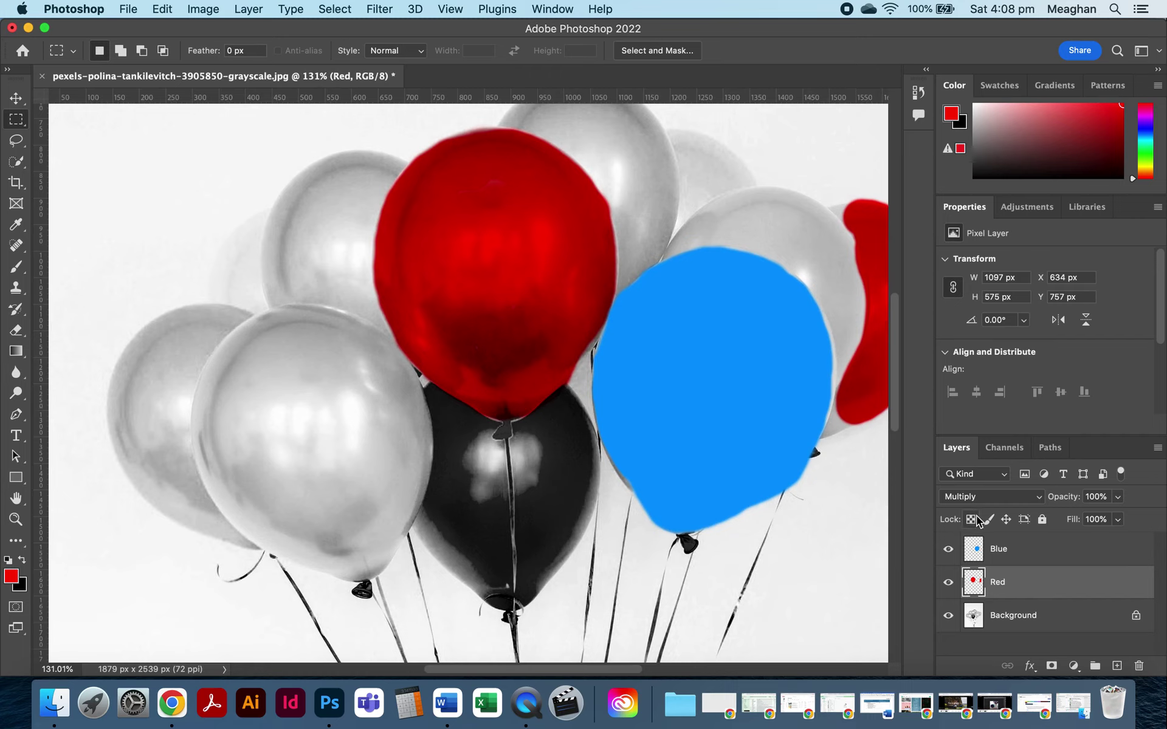
left_click(1001, 548)
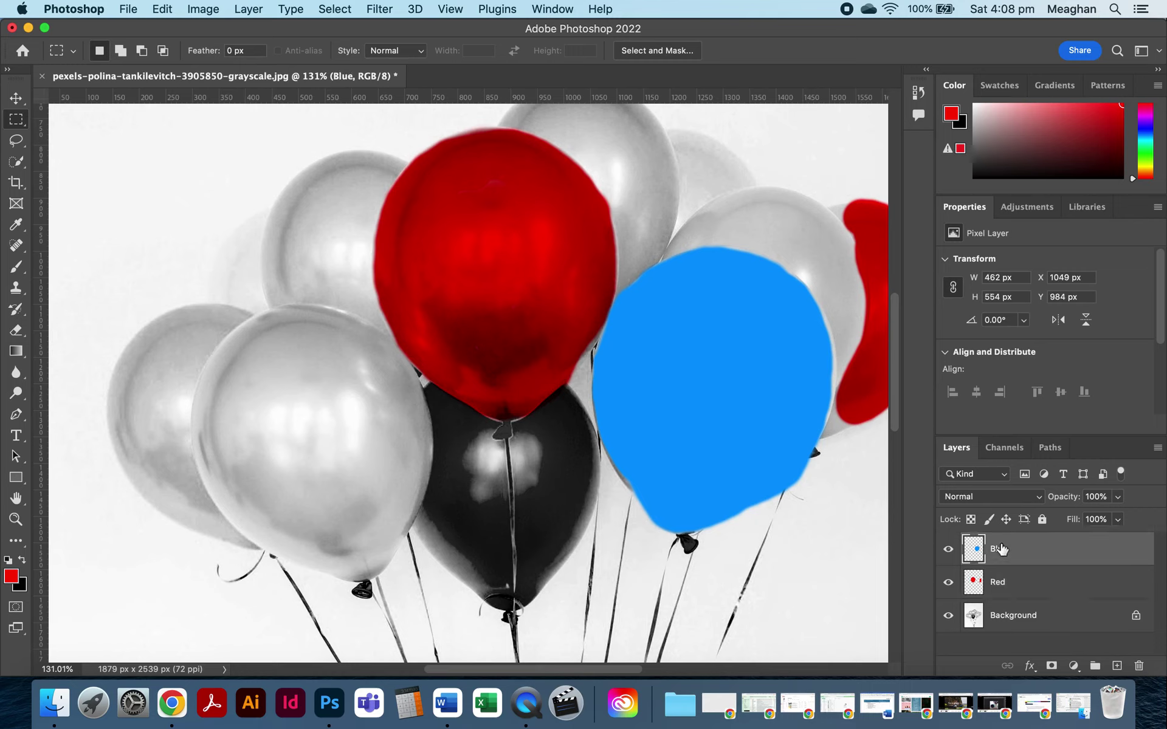
left_click(1040, 497)
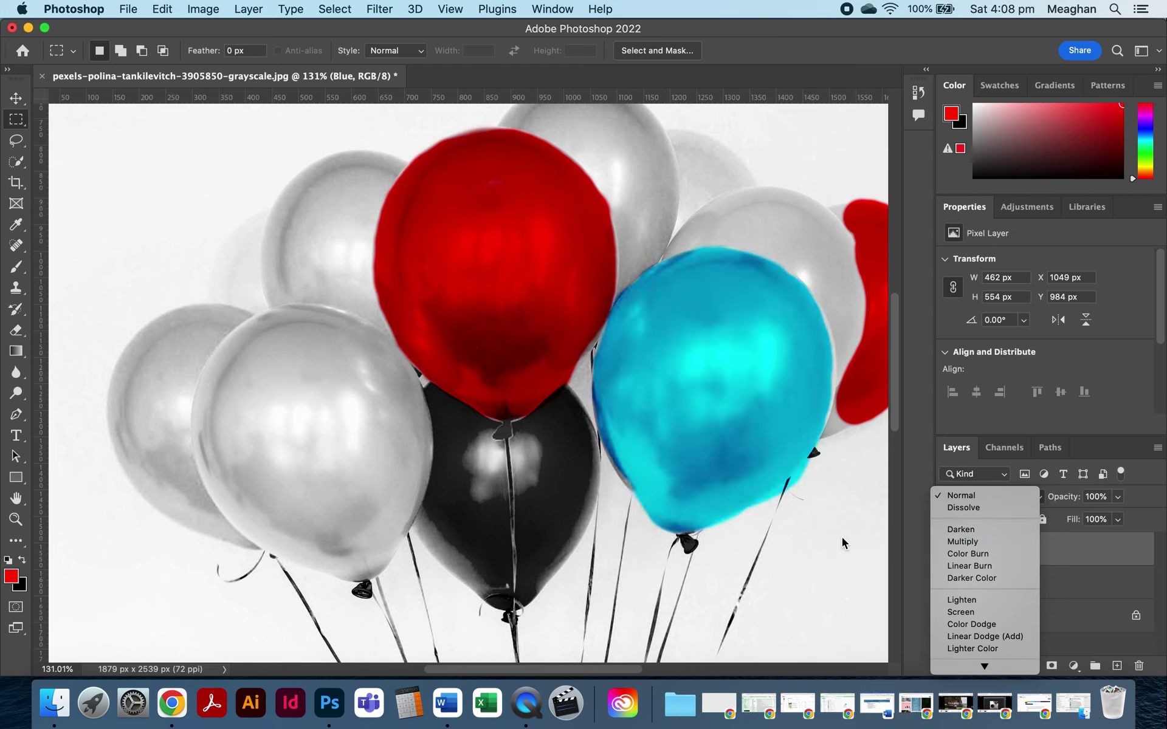
left_click(810, 507)
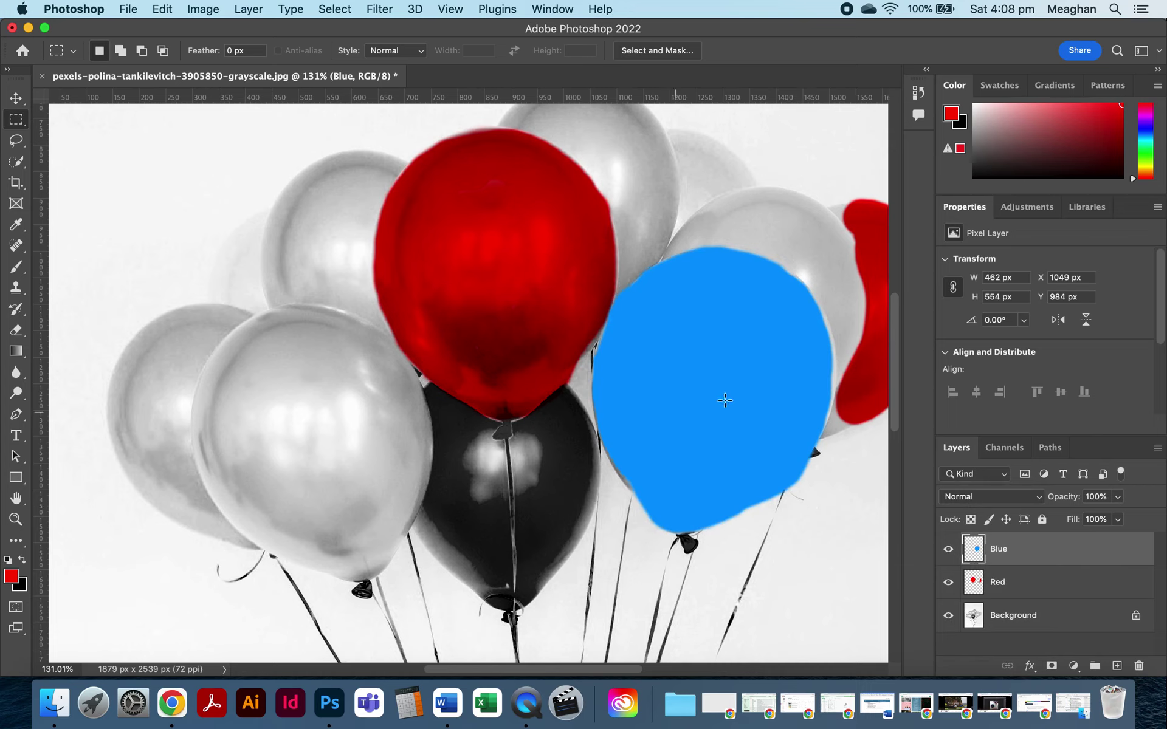
left_click(1031, 501)
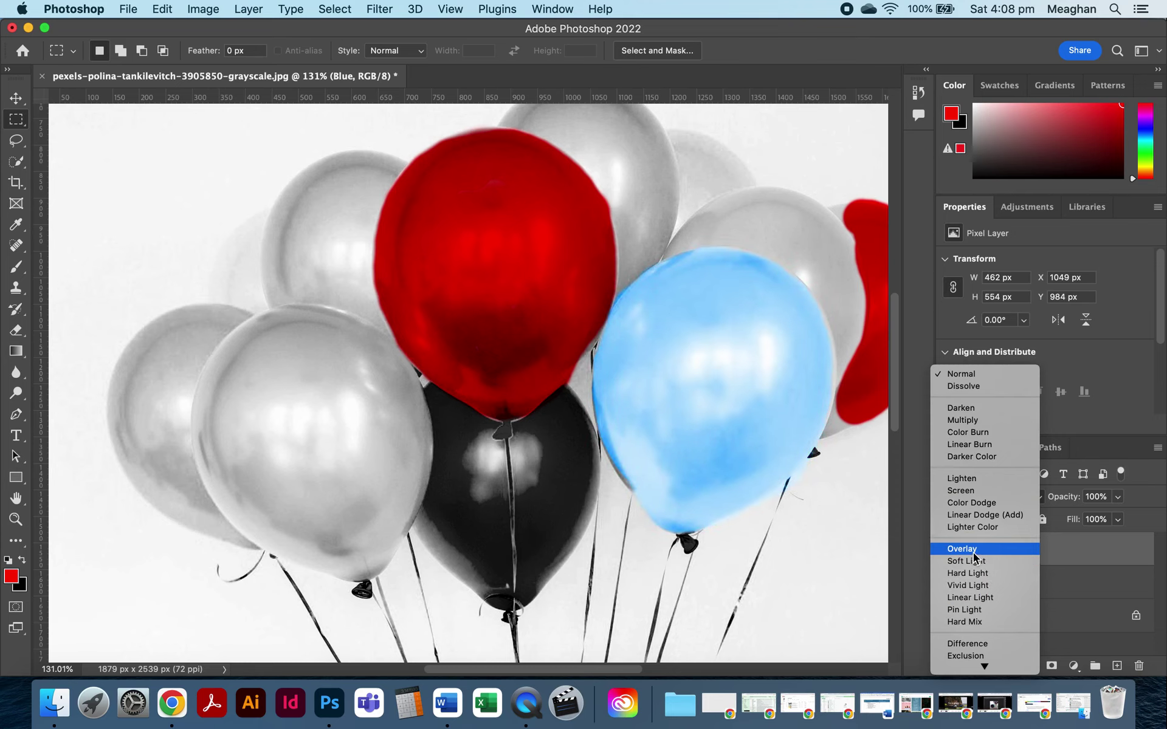
left_click(975, 552)
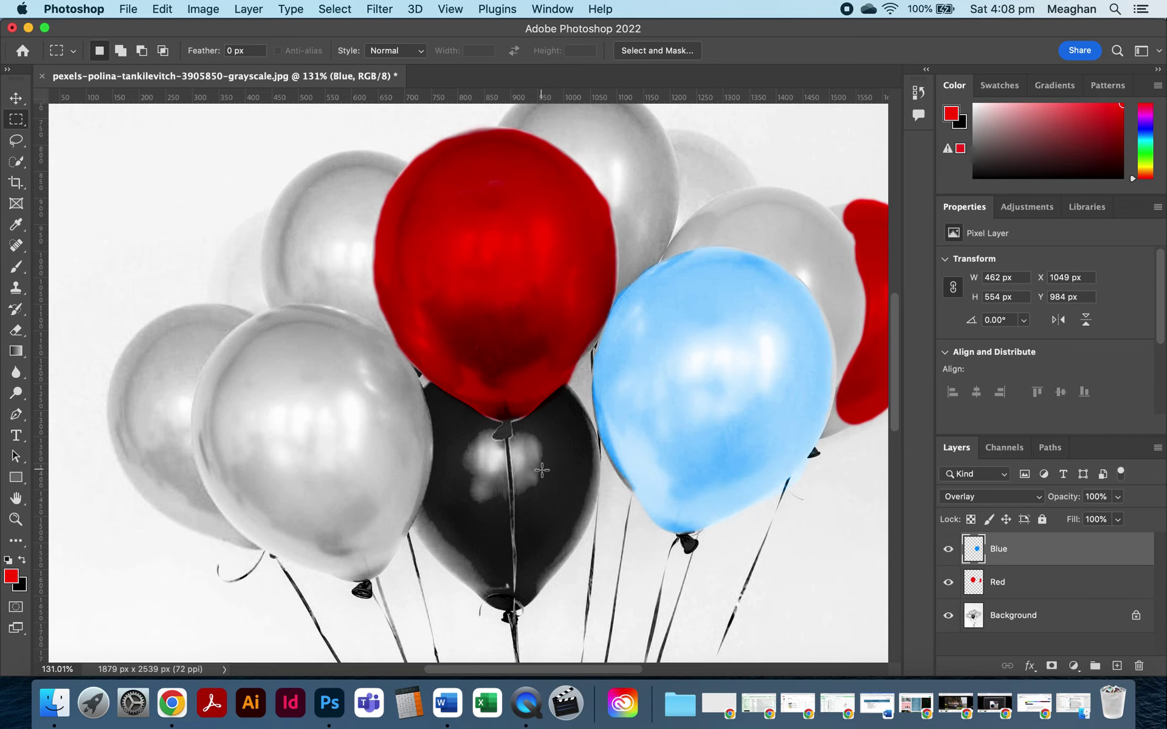
scroll(541, 470, "down", 5)
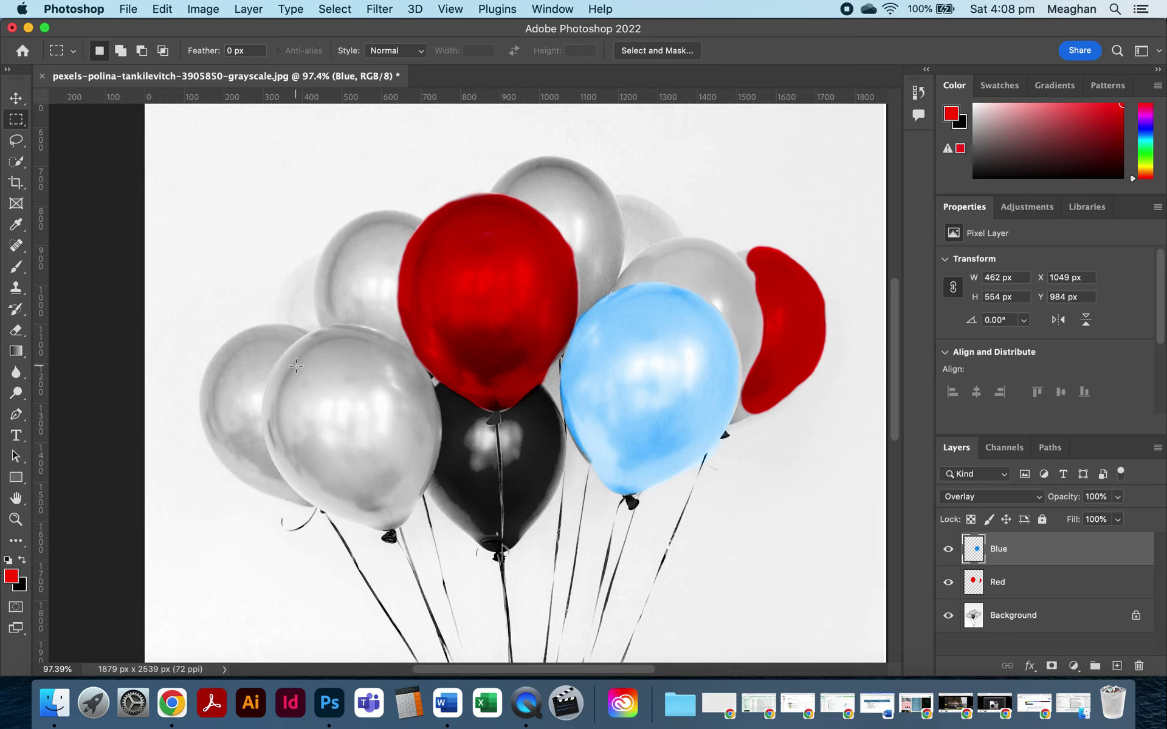
Sample colours from the blended red balloon and from the highlight and upper area of the blended blue balloon with the Eyedropper.
left_click(15, 224)
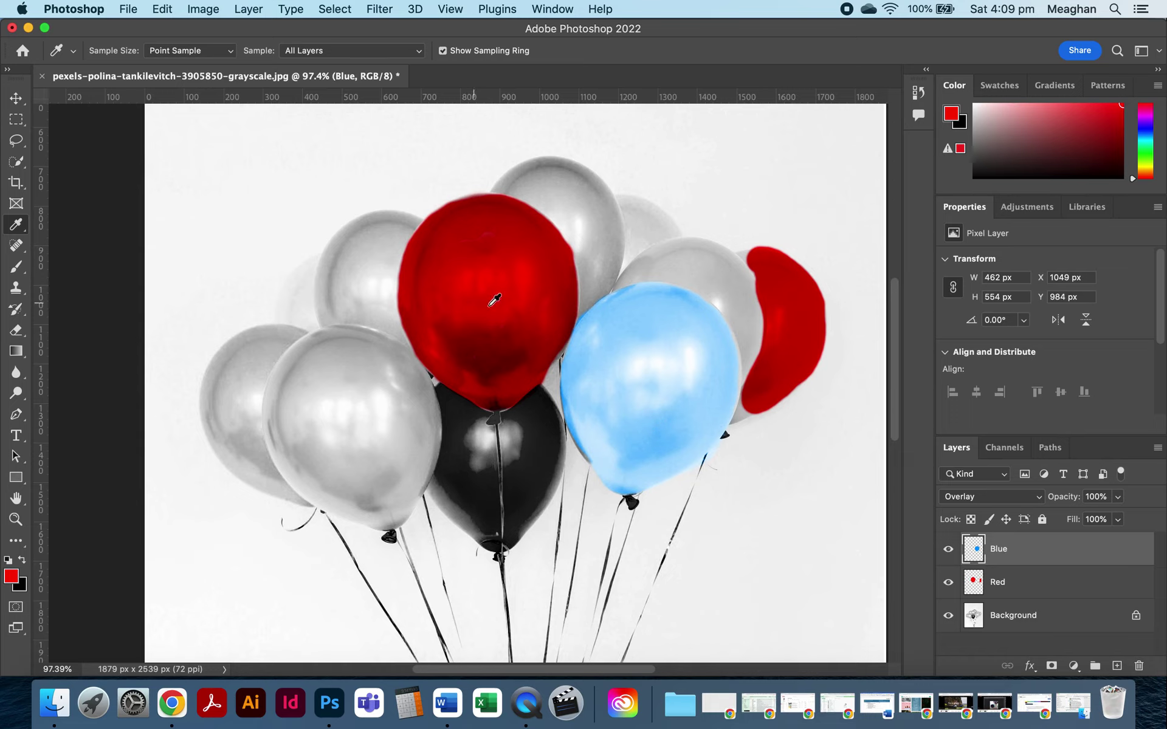
left_click(492, 361)
left_click(669, 359)
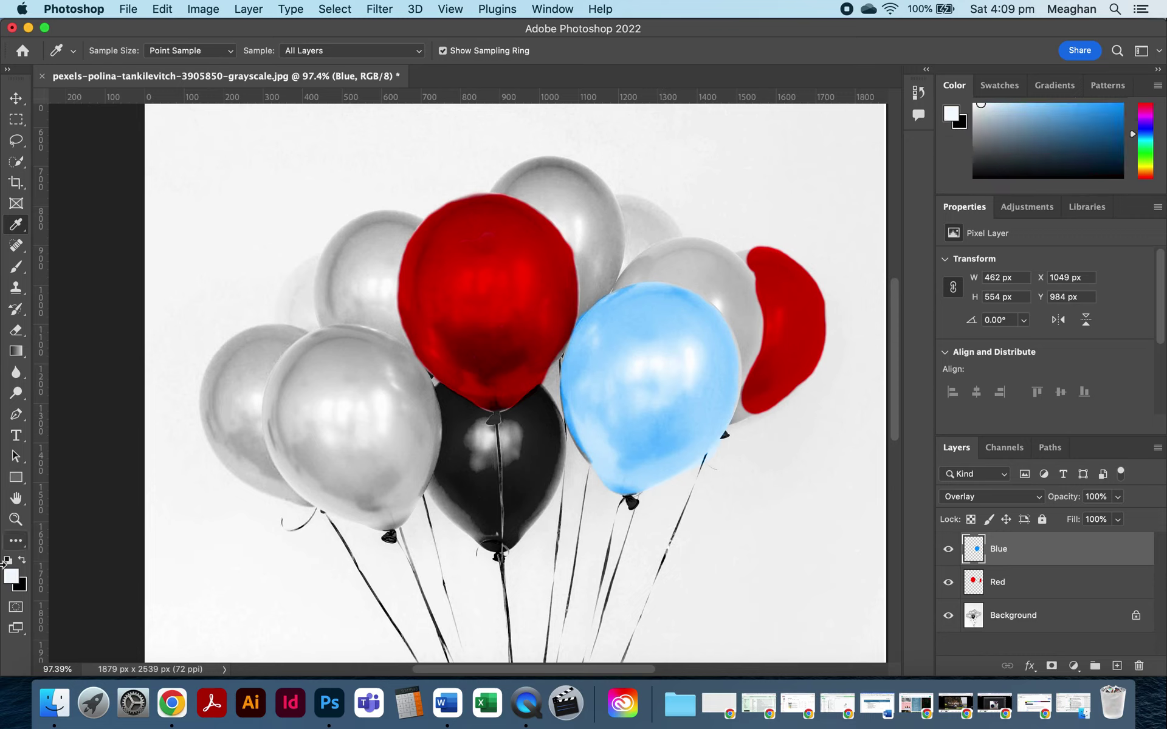
left_click(667, 302)
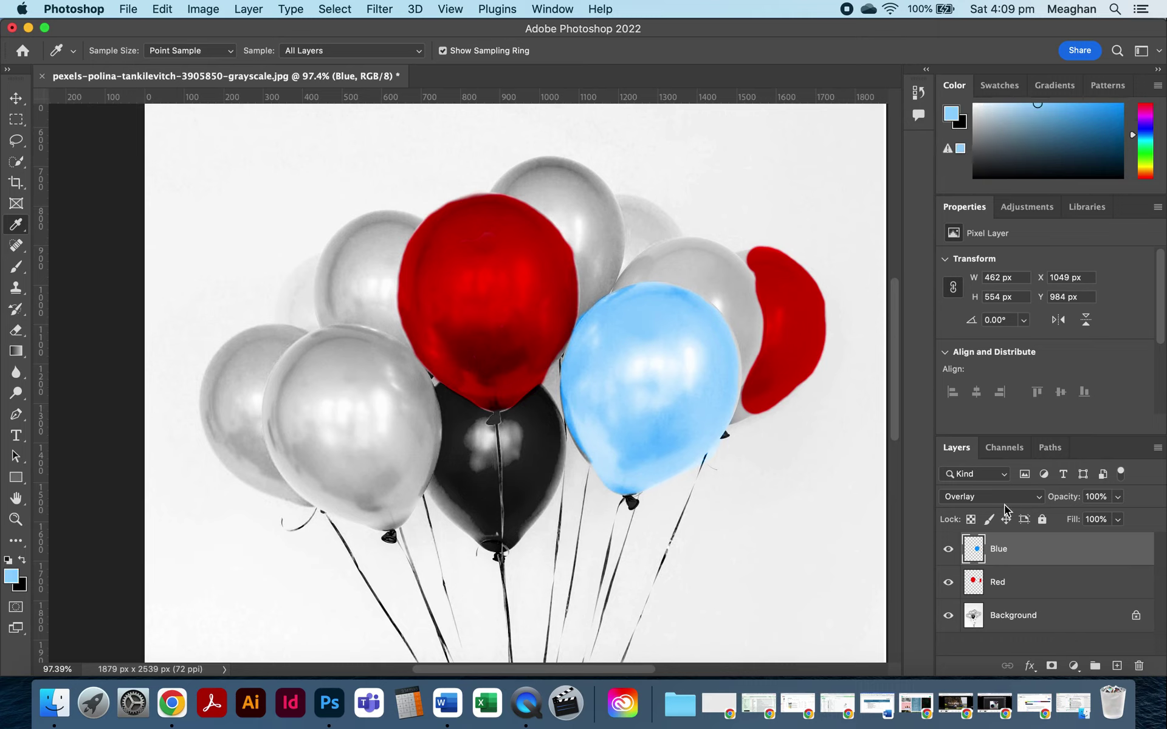
Sample the blue balloon's flat colour with the Blue layer in Normal mode, and set that layer's blending mode to Multiply.
left_click(1036, 497)
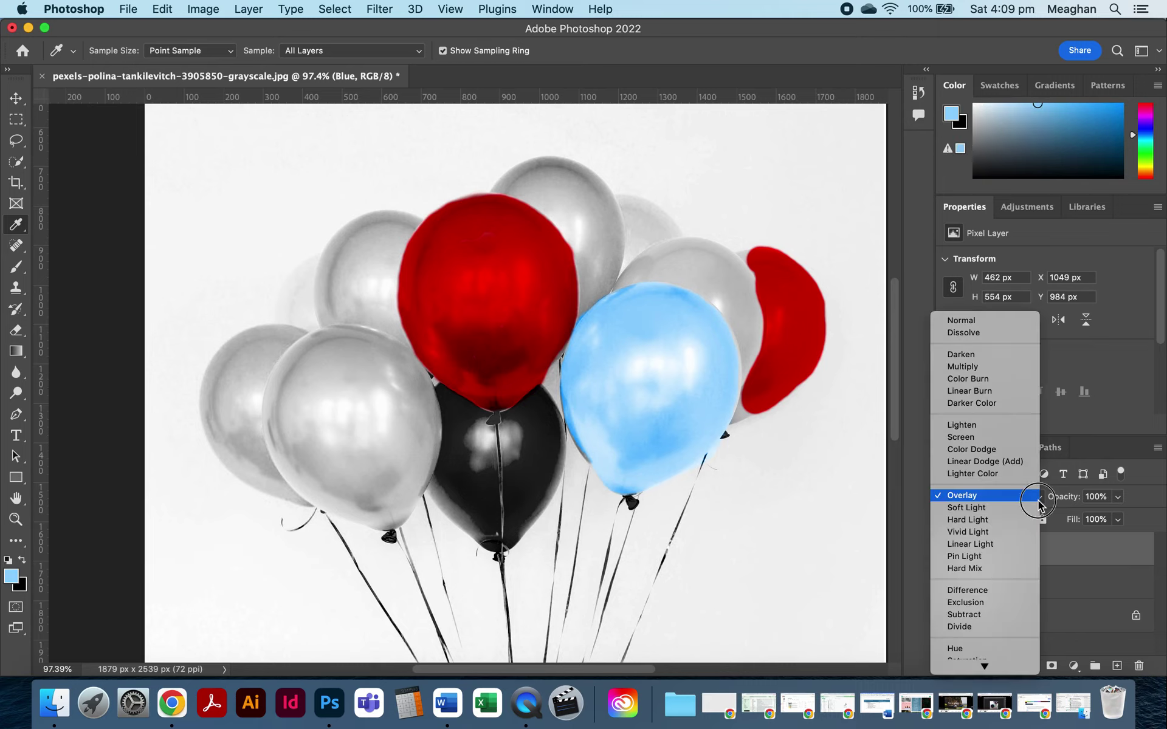
left_click(1001, 325)
left_click(669, 386)
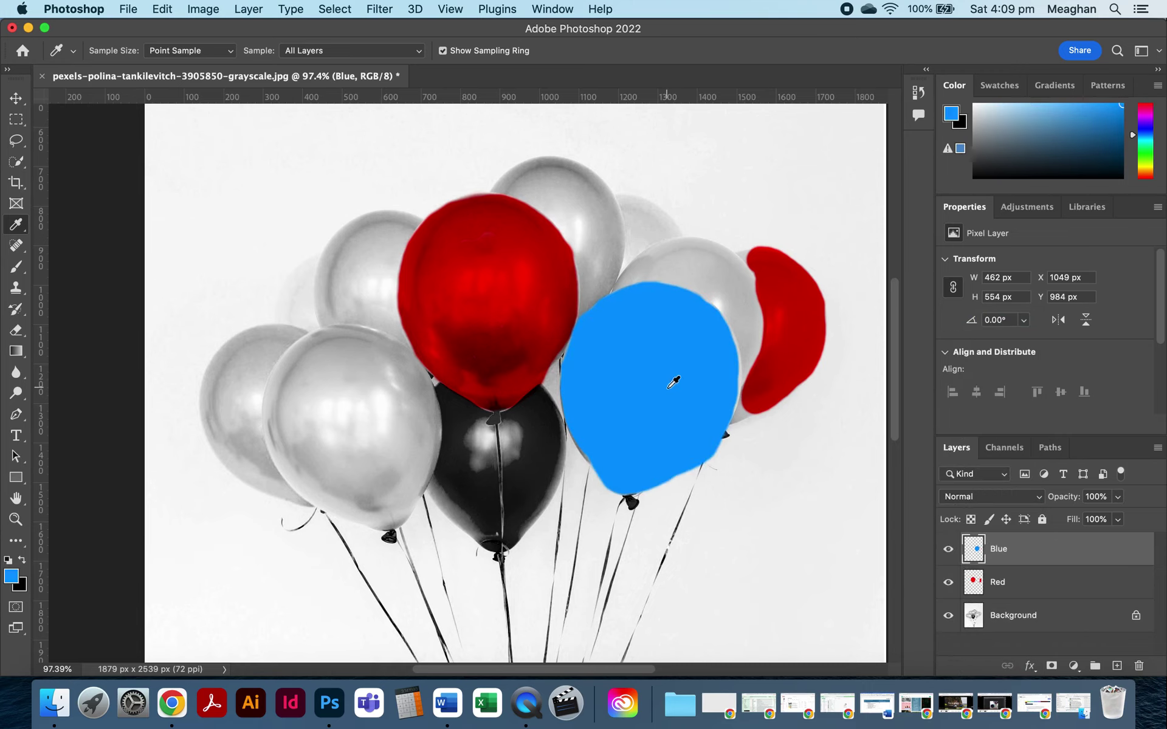
left_click(1039, 499)
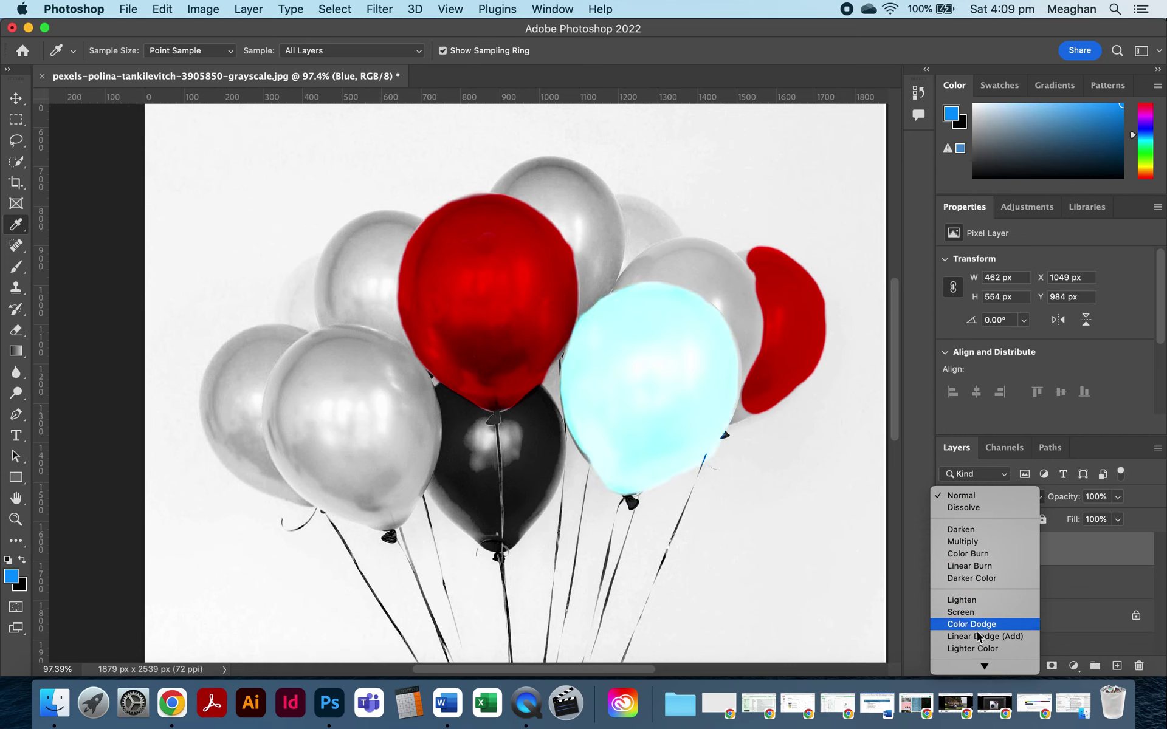
left_click(966, 542)
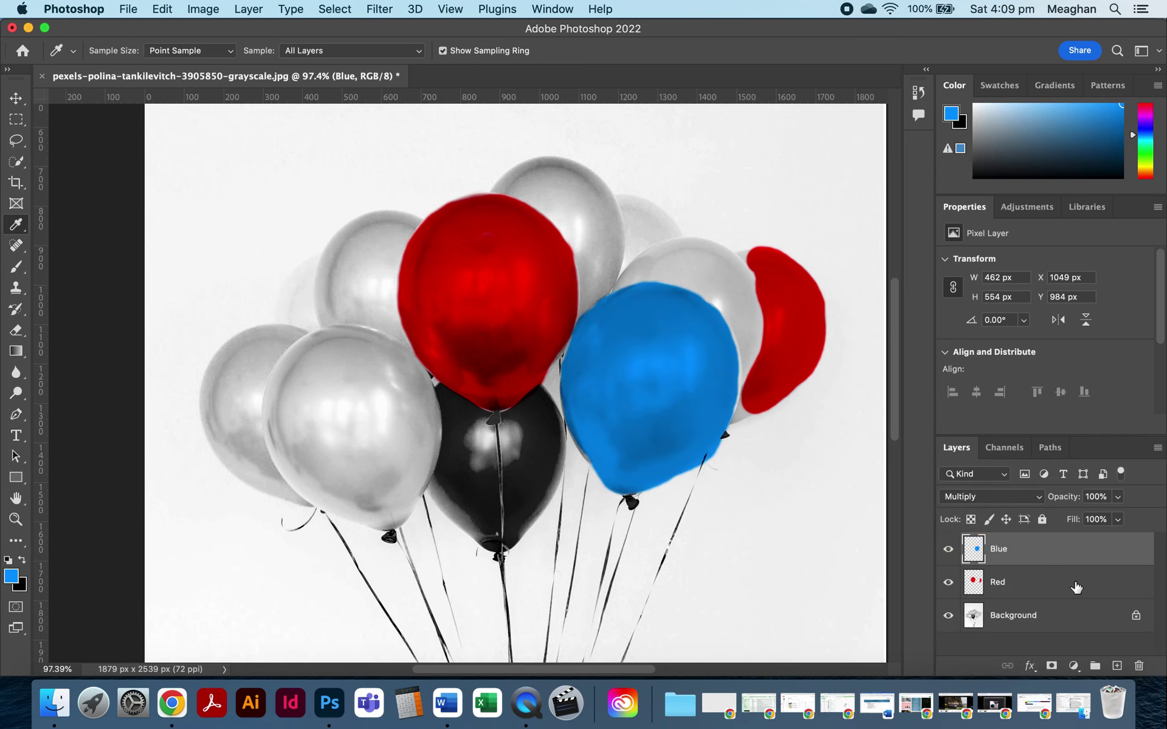
Inspect the flat red and blue paint with the Background layer hidden, sampling both colours, and show the Background again.
left_click(949, 616)
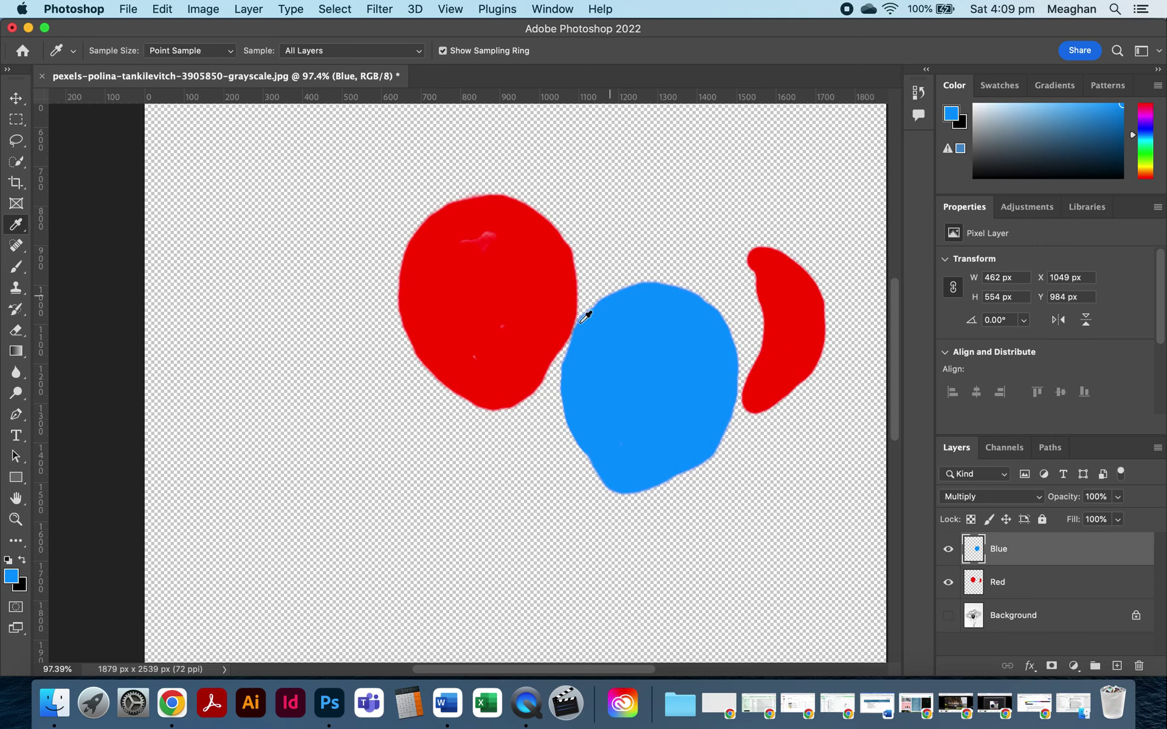
left_click(948, 615)
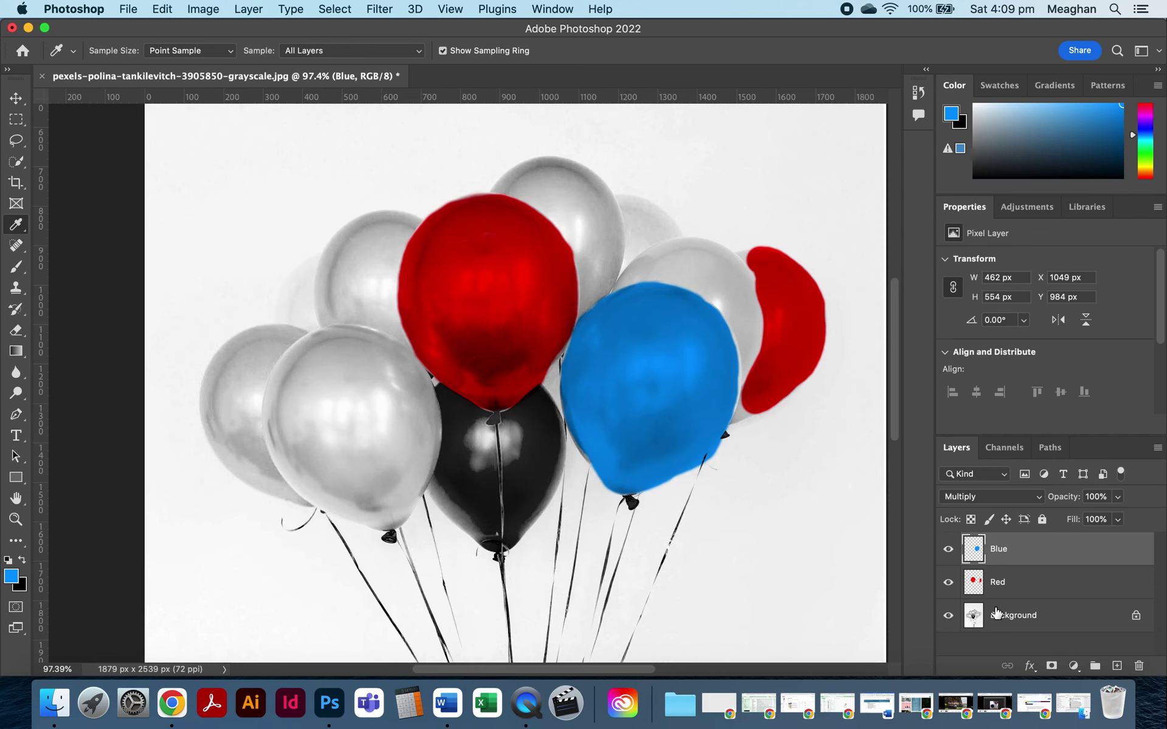
left_click(948, 617)
left_click(524, 300)
left_click(675, 347)
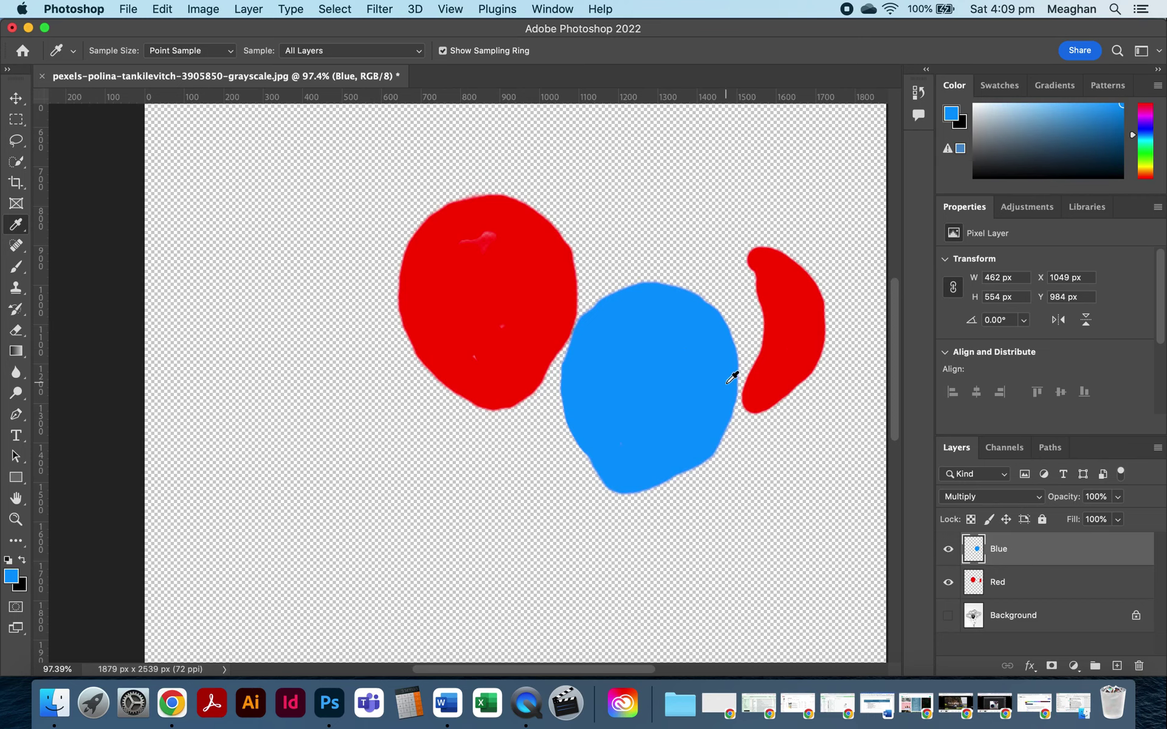
left_click(948, 617)
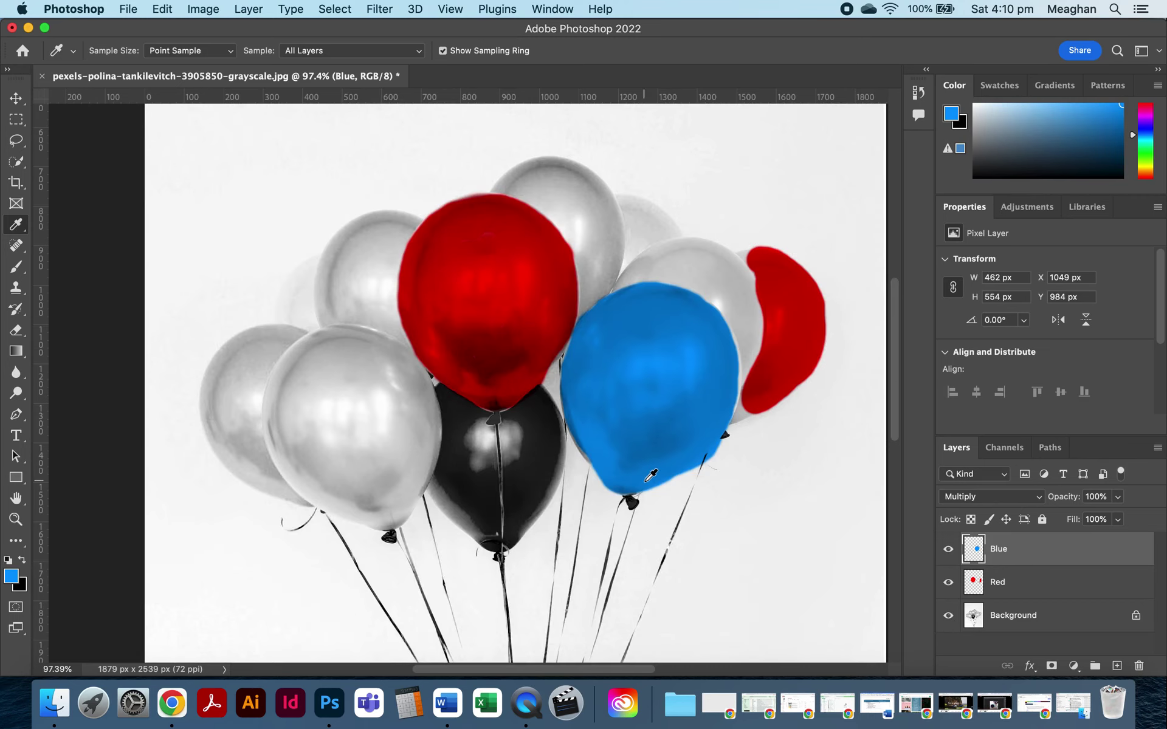
scroll(651, 476, "down", 4)
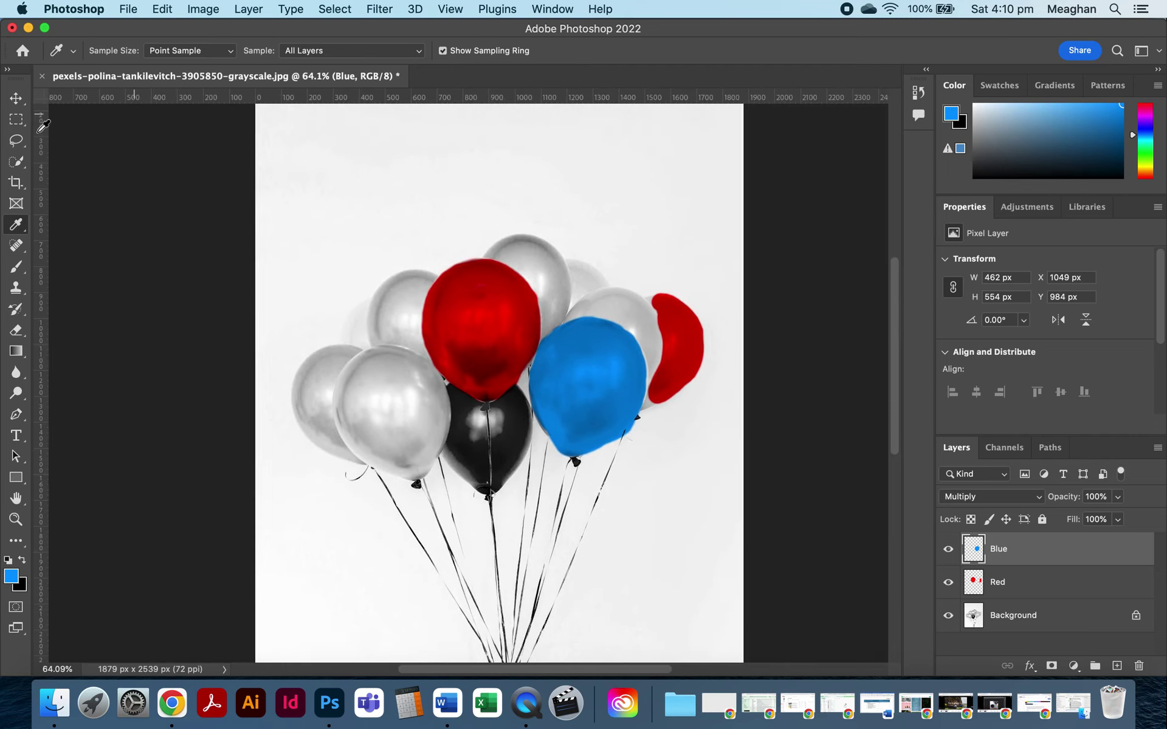
left_click(16, 120)
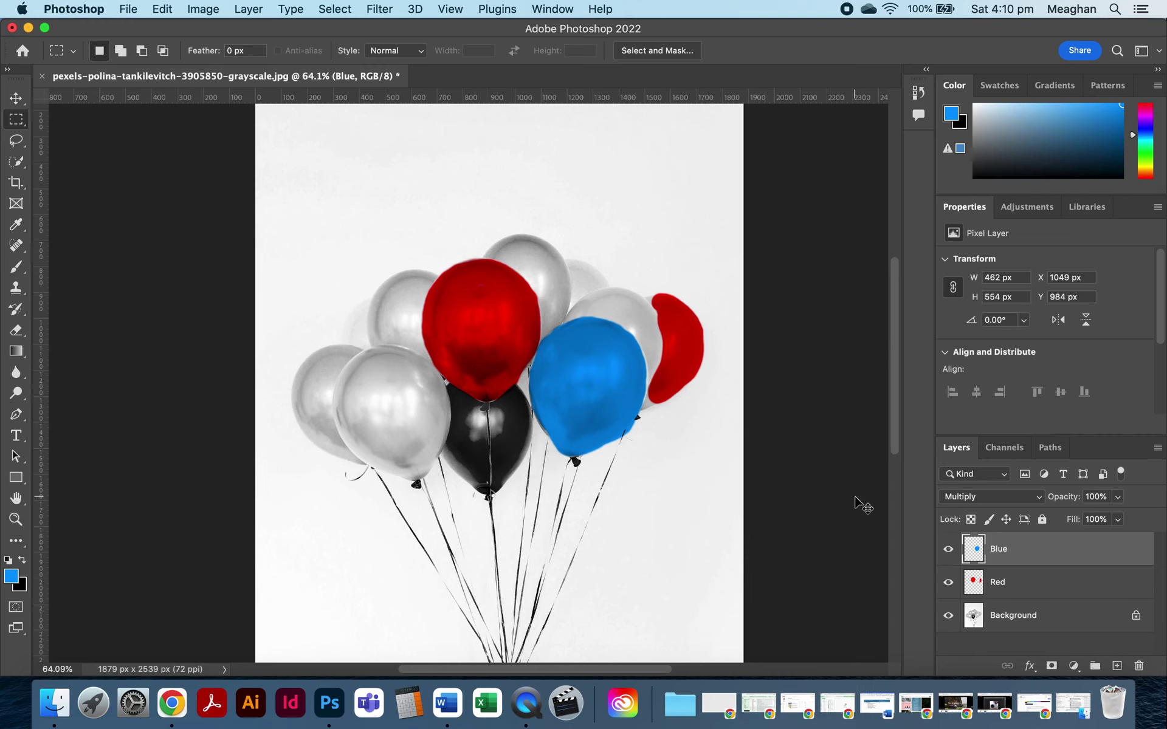
Switch to Chrome and view the Brush + Blending Modes example image and the Layer Mask example image.
key("super+Tab")
key("super+Tab")
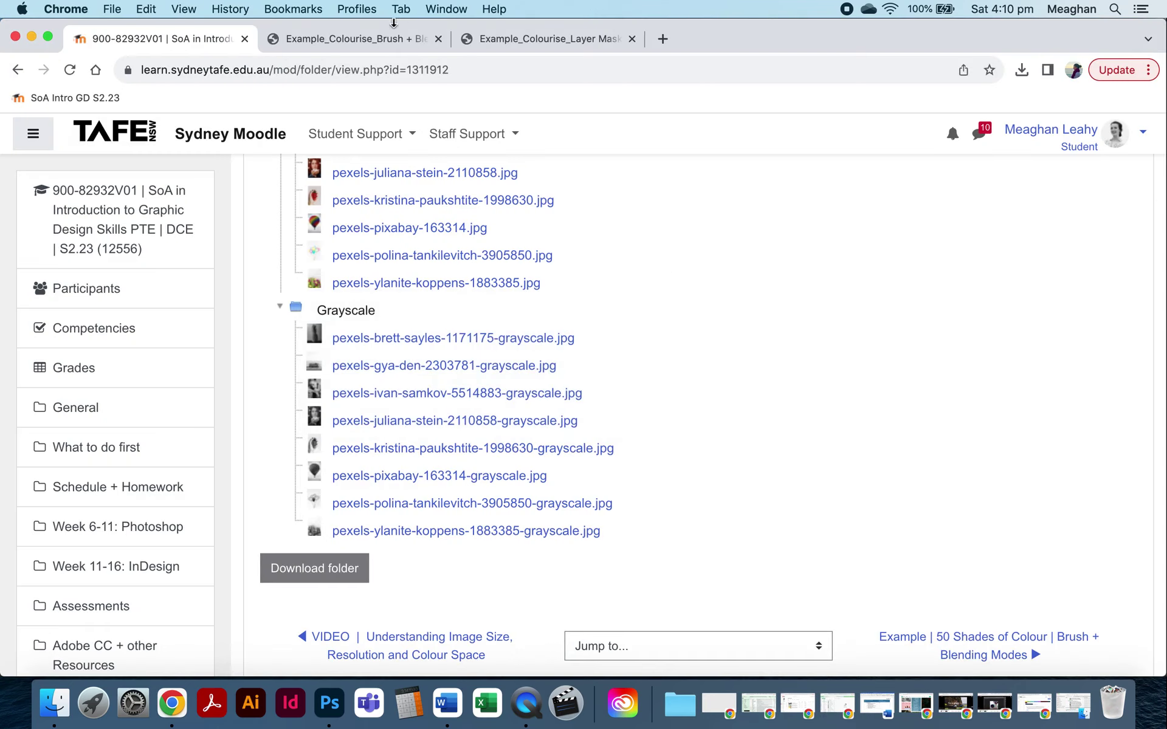
left_click(367, 39)
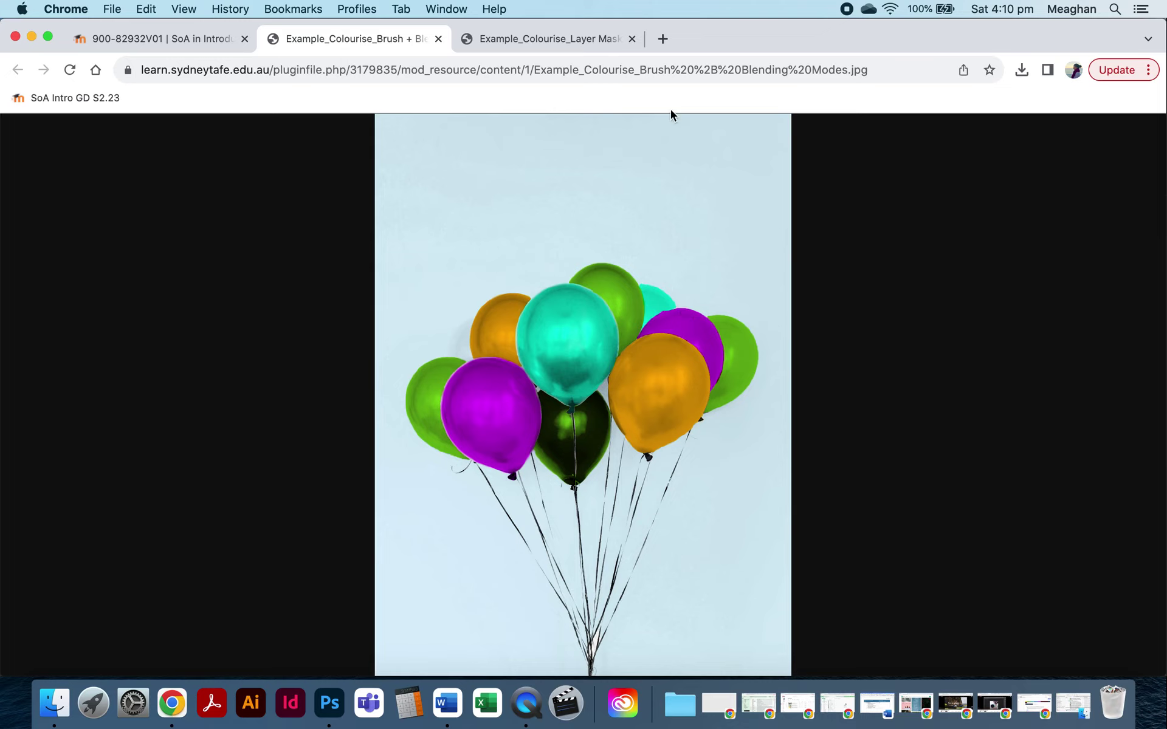
left_click(572, 41)
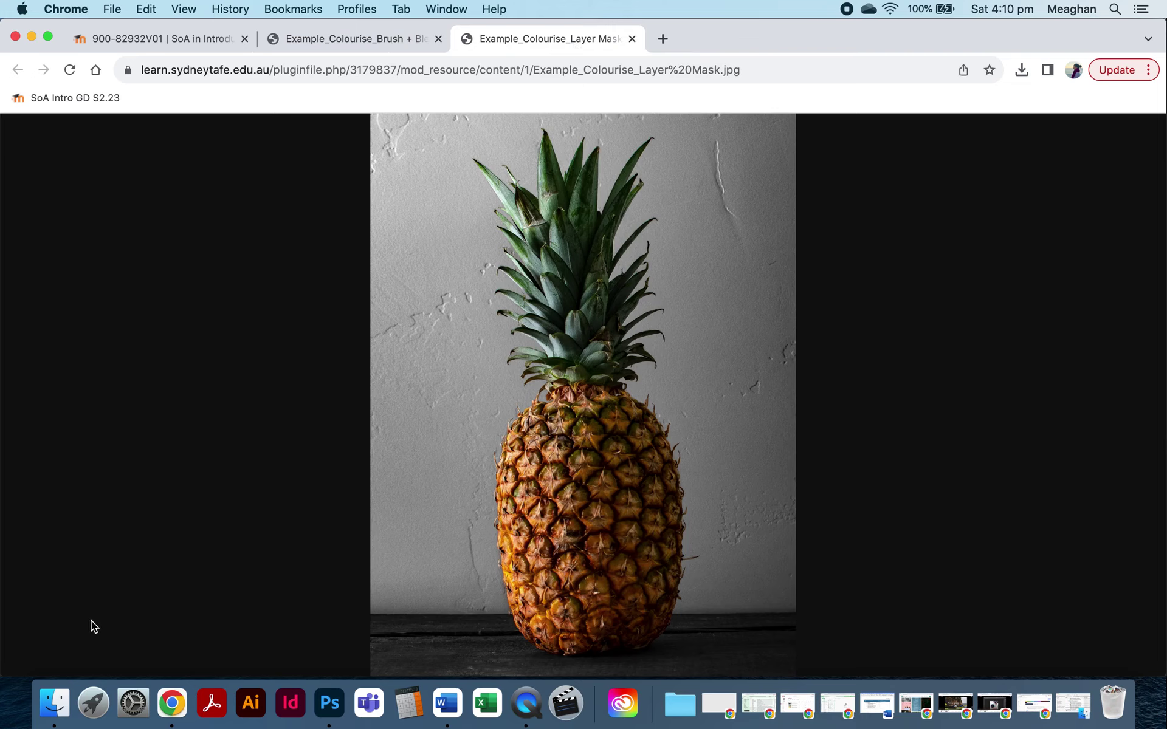
Switch to Photoshop and browse to the Colour folder of Resource Images_50 Shades of Colour-20230916 for opening an image.
key("super+Tab")
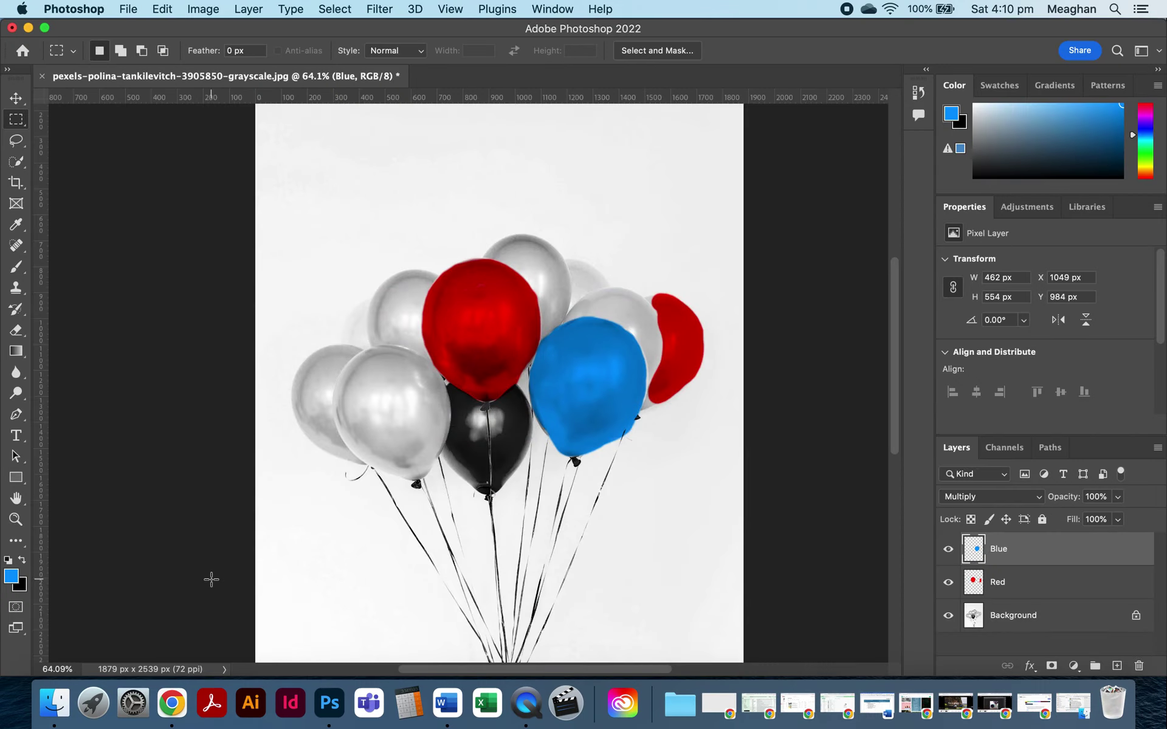
left_click(128, 8)
left_click(144, 45)
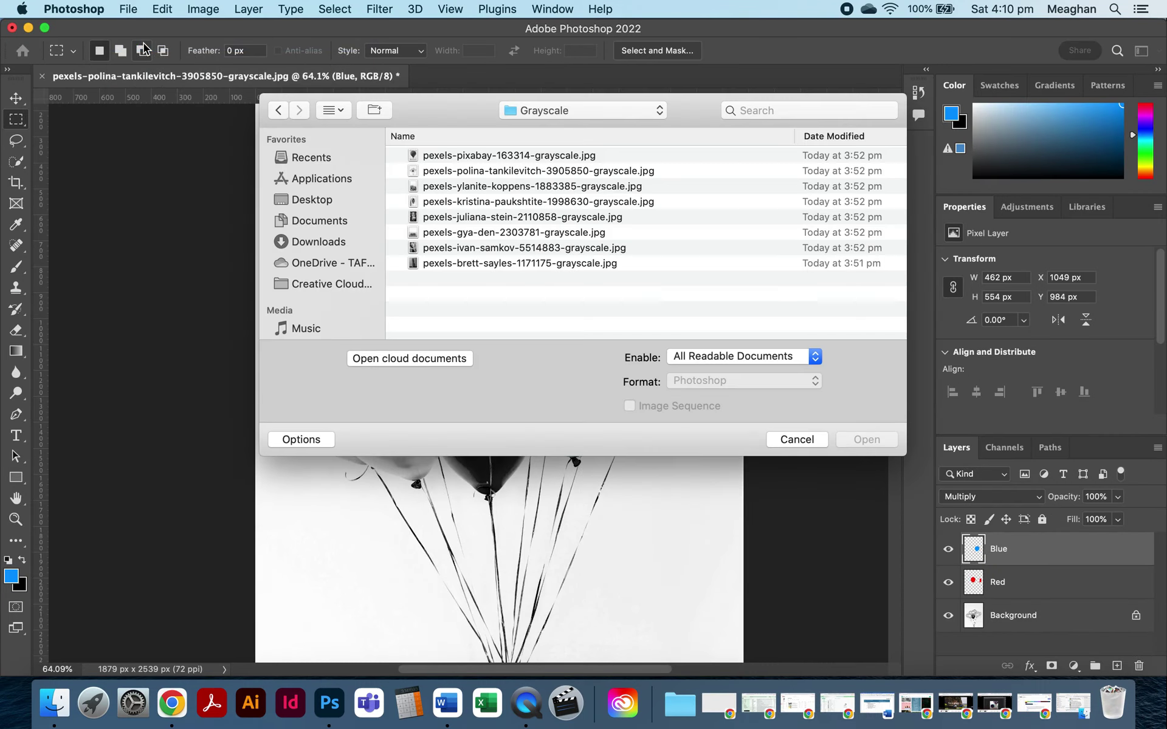
left_click(572, 110)
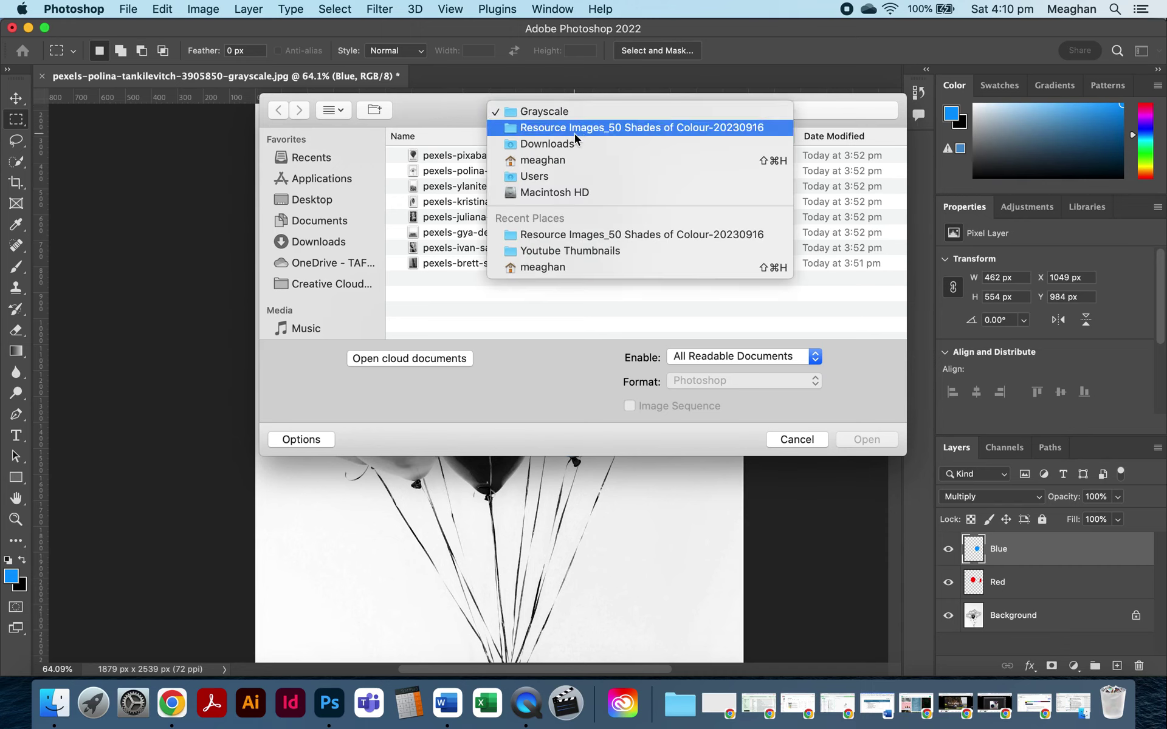
left_click(575, 131)
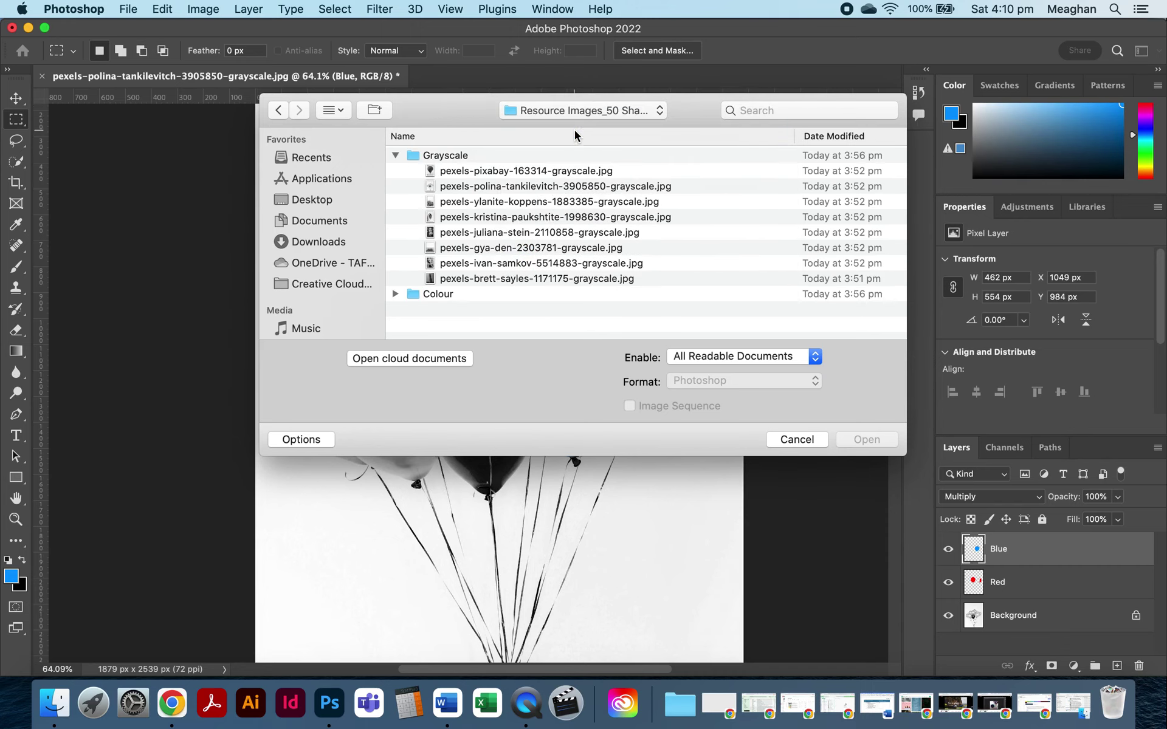
double_click(412, 295)
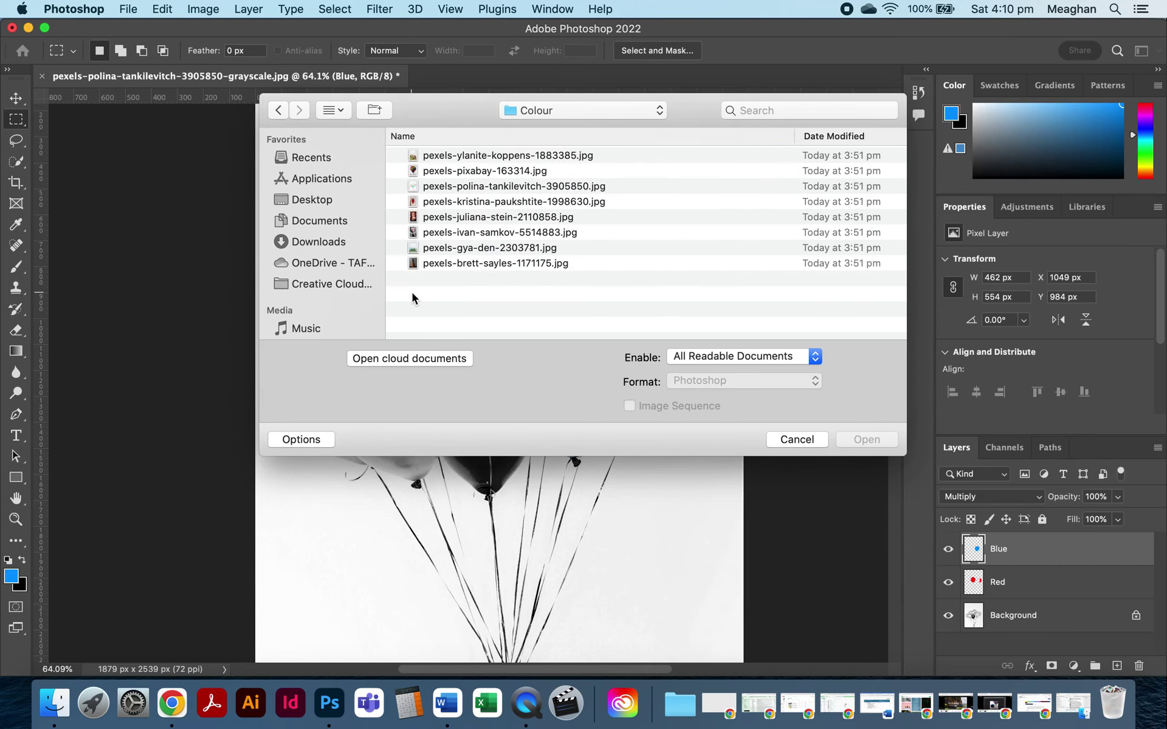
Preview the tulip and pineapple images in the Colour folder and open pexels-brett-sayles-1171175.jpg.
left_click(481, 158)
key("space")
key("space")
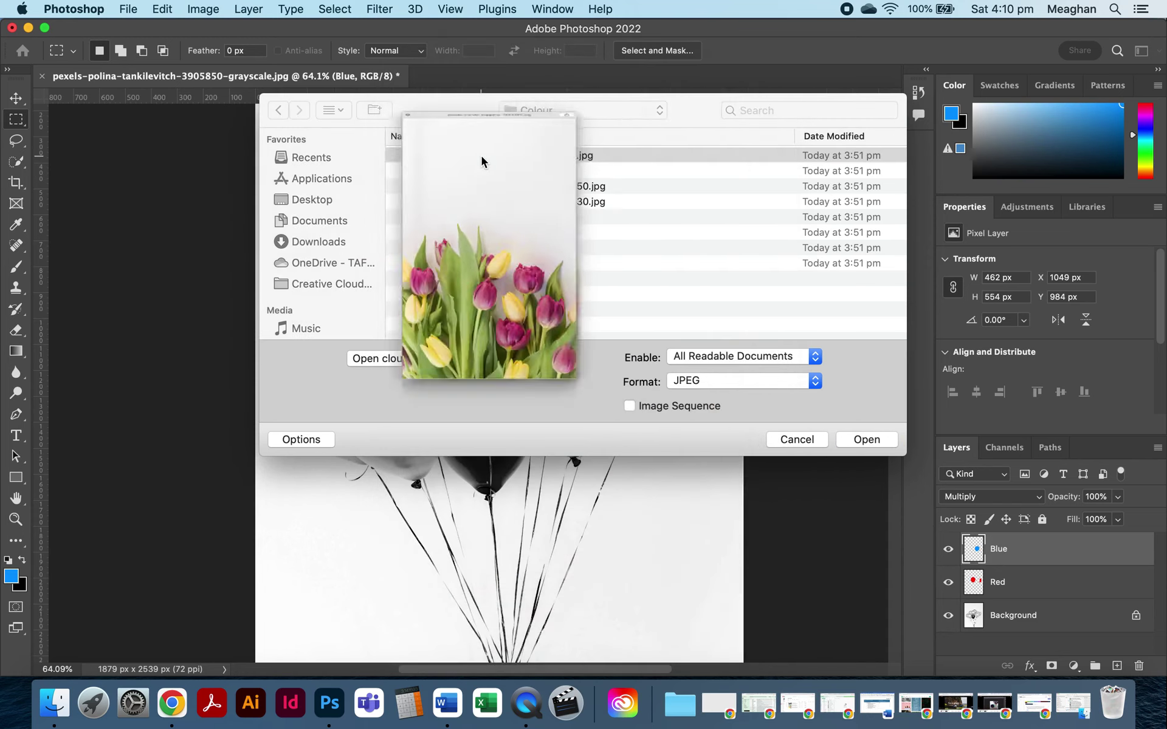
left_click(475, 171)
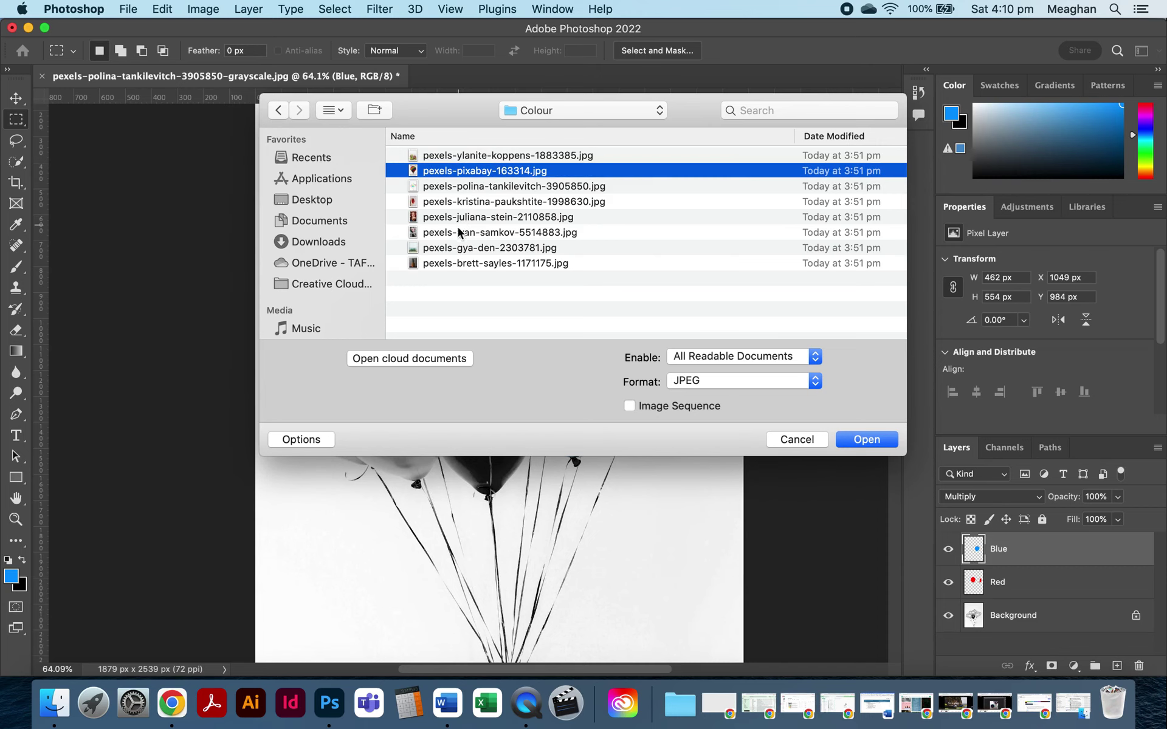
left_click(453, 263)
key("space")
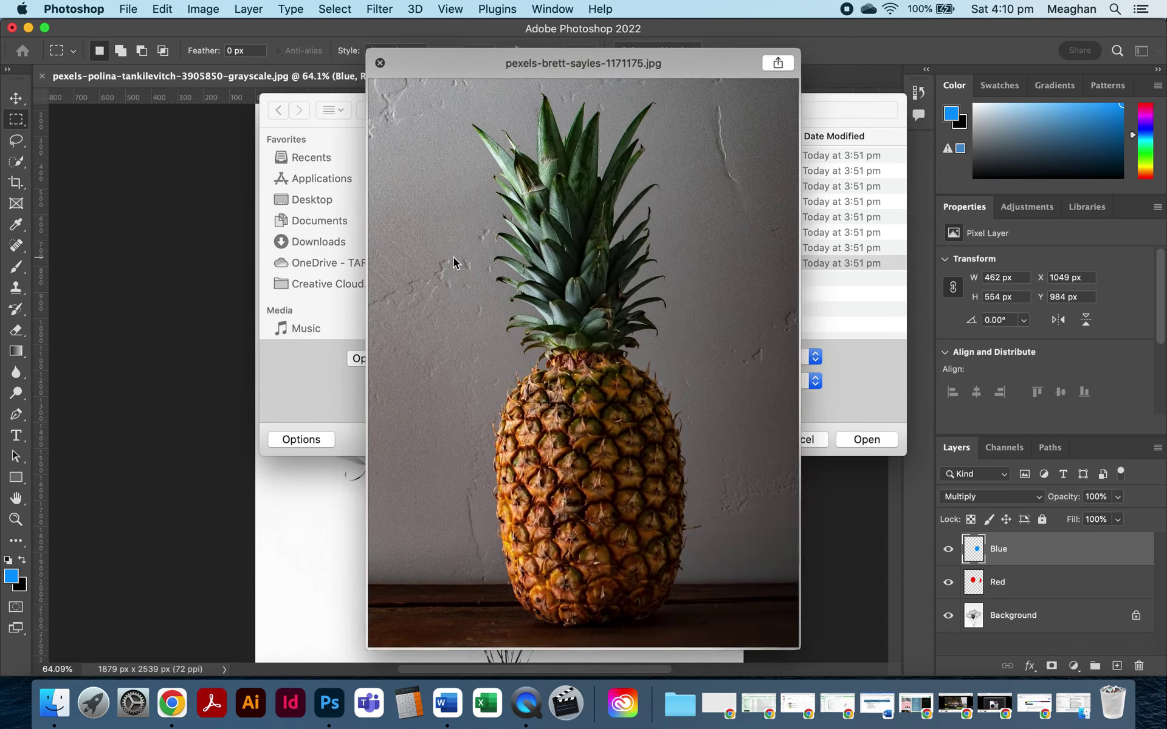
key("space")
left_click(867, 439)
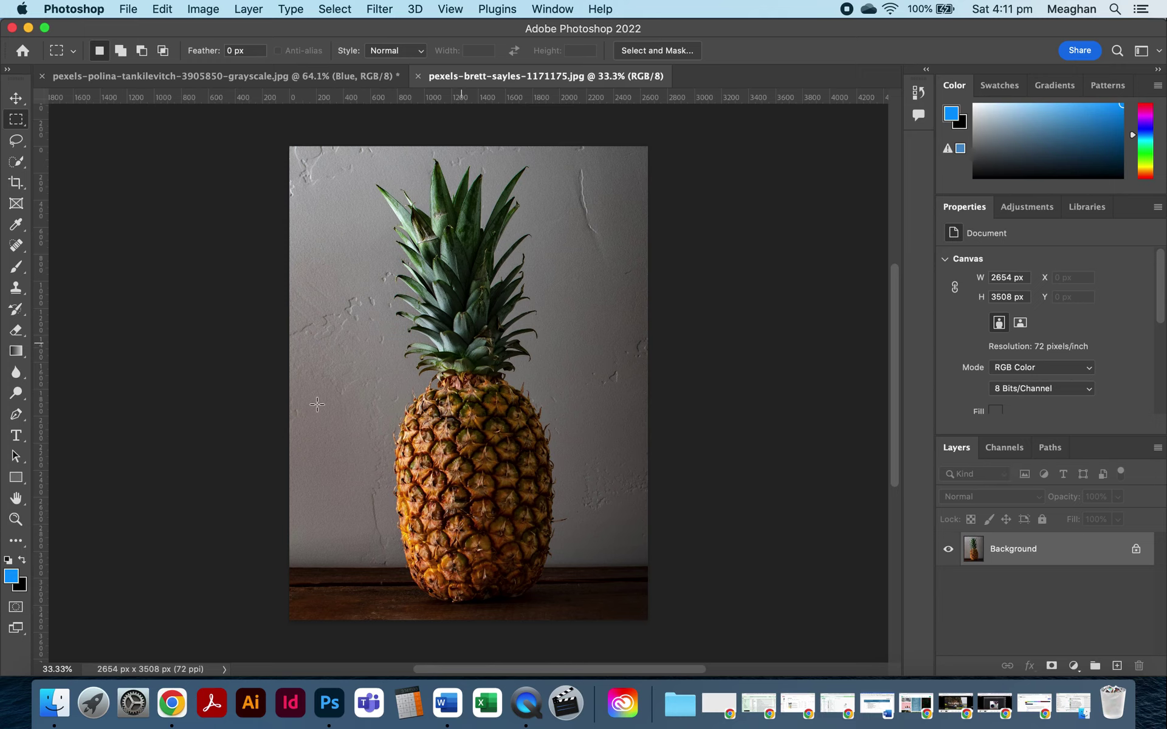
Switch to Finder, expand the Colour folder, and preview pexels-brett-sayles-1171175-grayscale.jpg in the Grayscale folder.
left_click(54, 703)
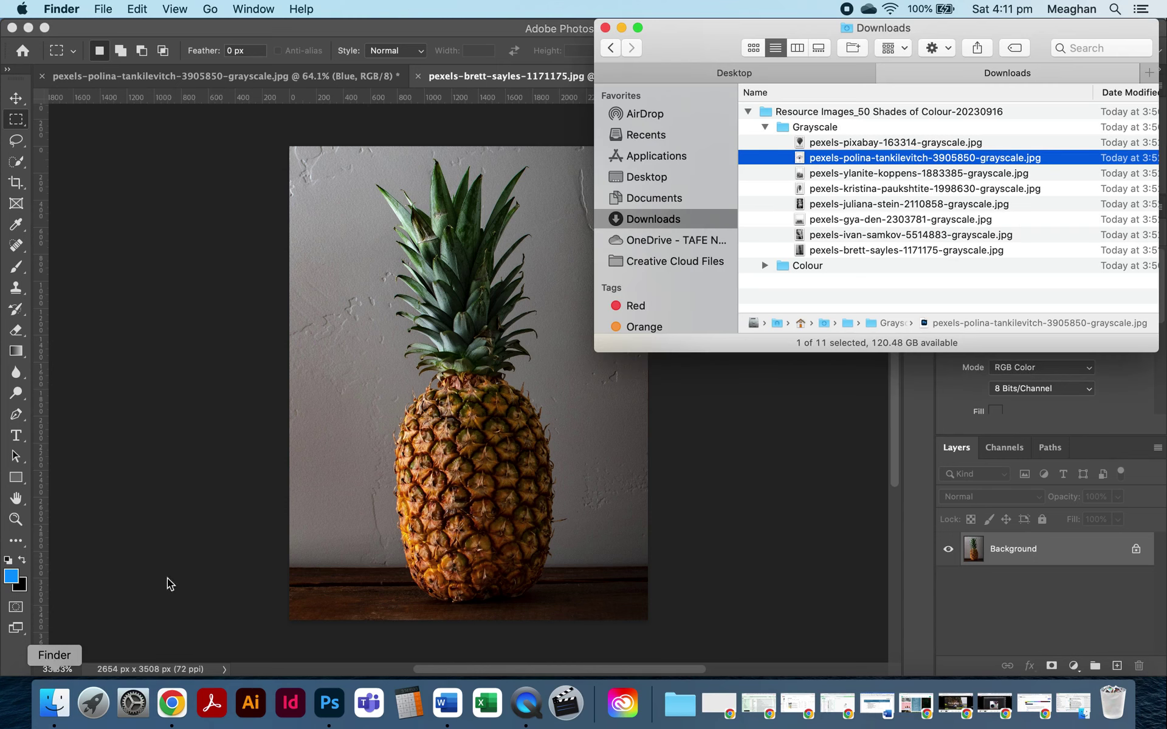
left_click(765, 266)
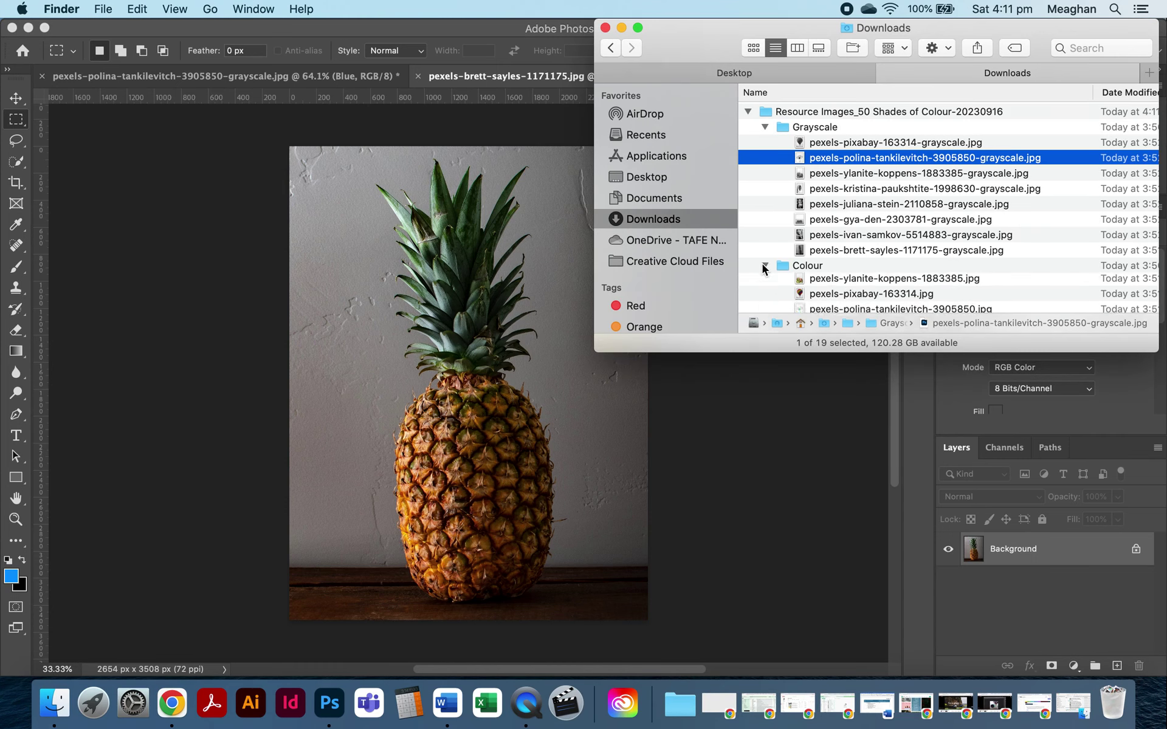
scroll(839, 219, "down", 3)
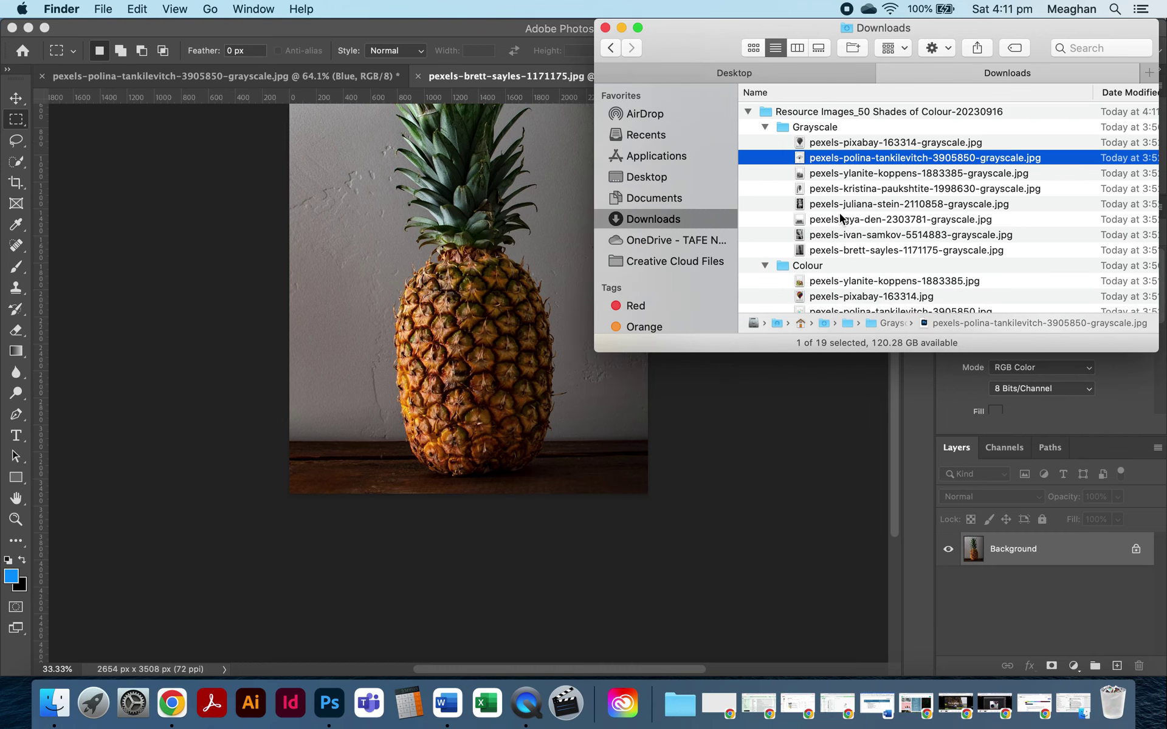
scroll(1055, 181, "down", 5)
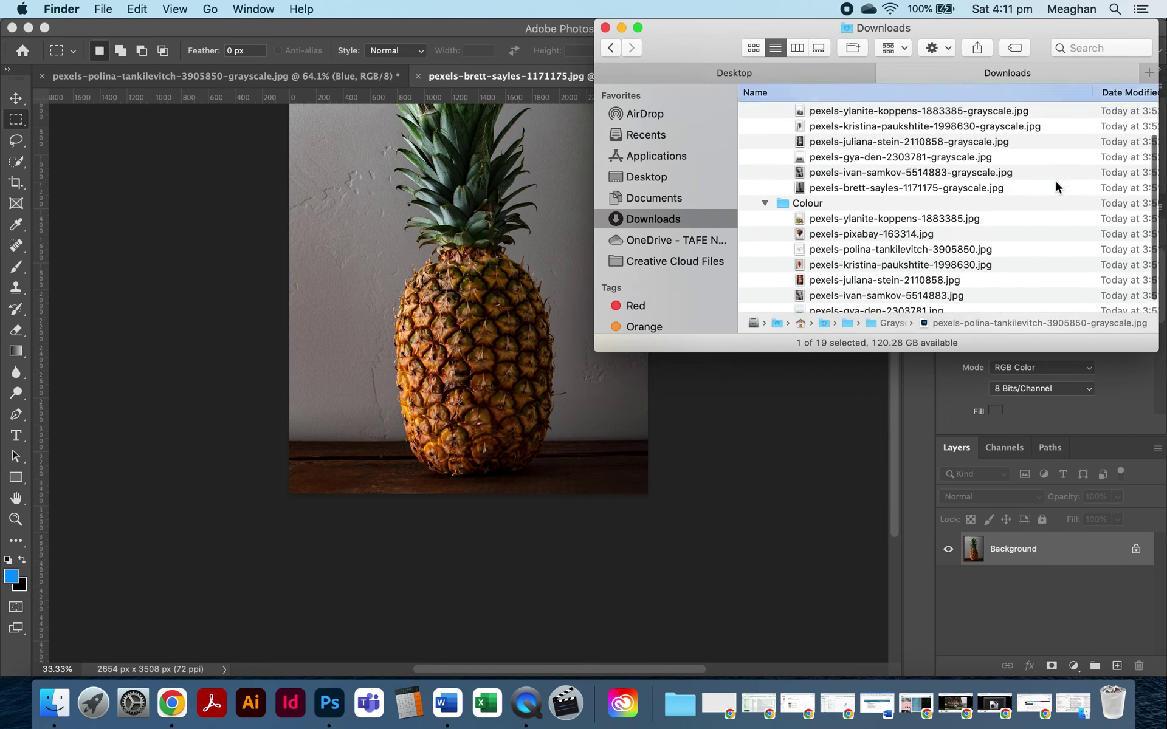
scroll(897, 214, "up", 4)
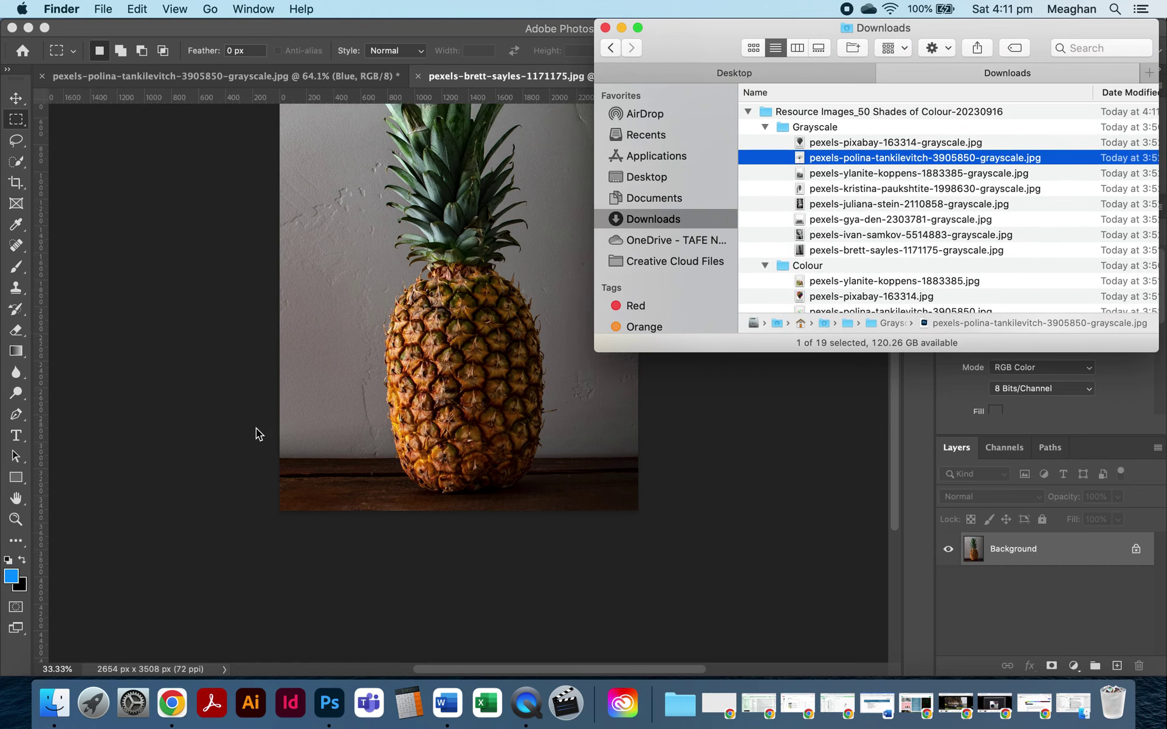
scroll(257, 428, "up", 10)
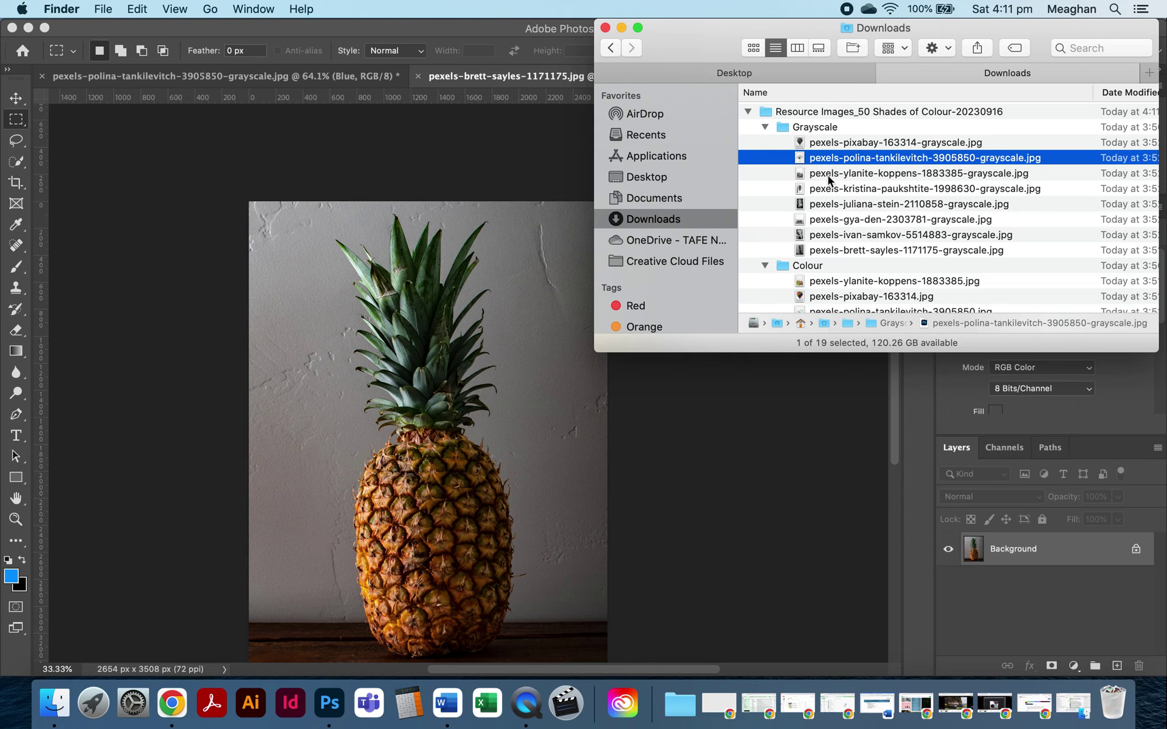
left_click(836, 251)
key("space")
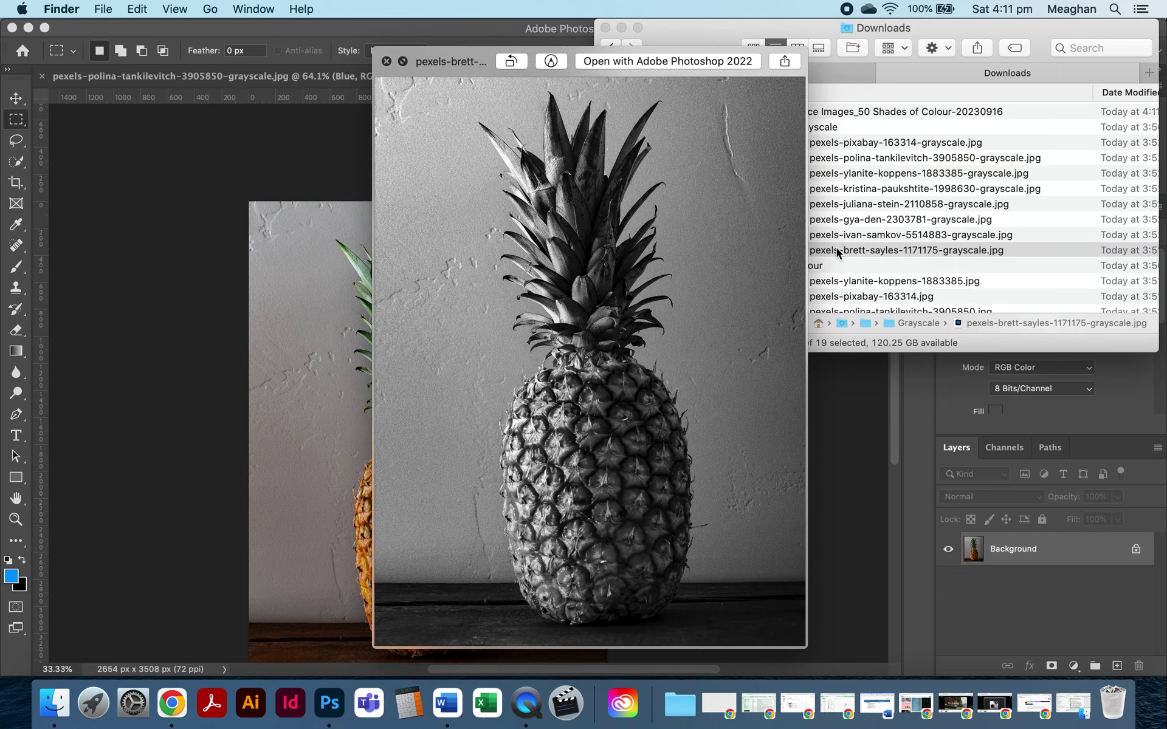
key("space")
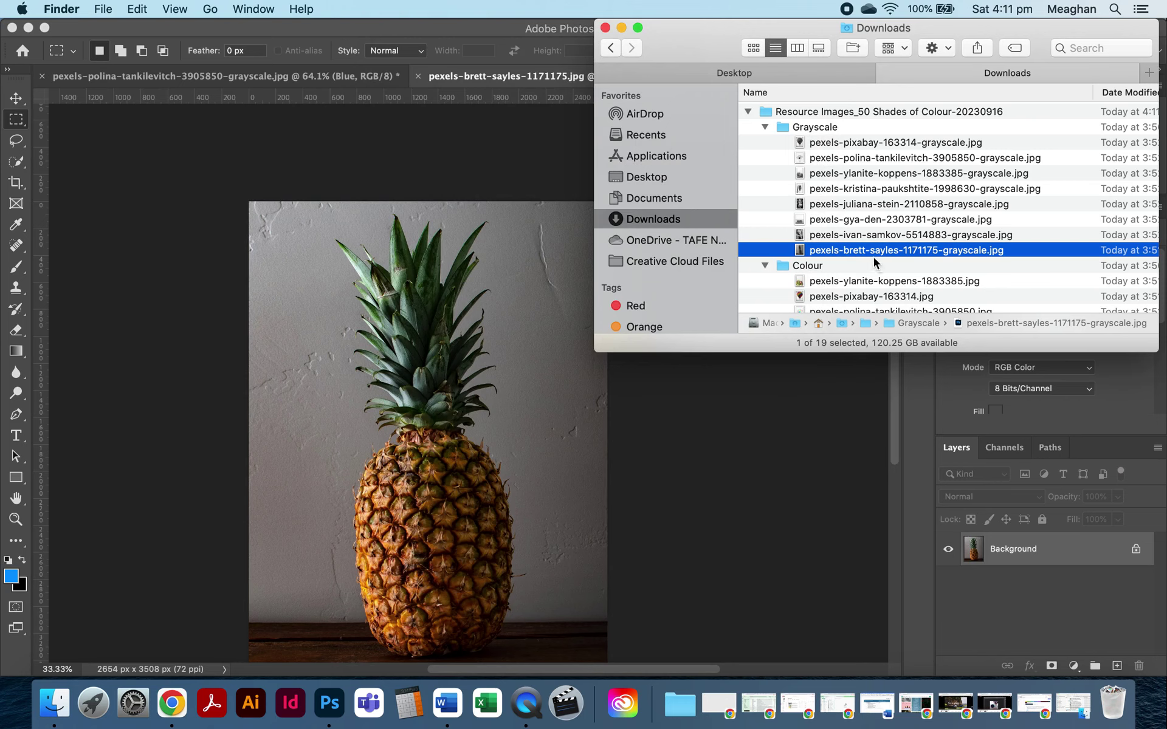
Place pexels-brett-sayles-1171175-grayscale.jpg from Finder into the colour pineapple document and move it down to Y 1750 px.
left_click(855, 251)
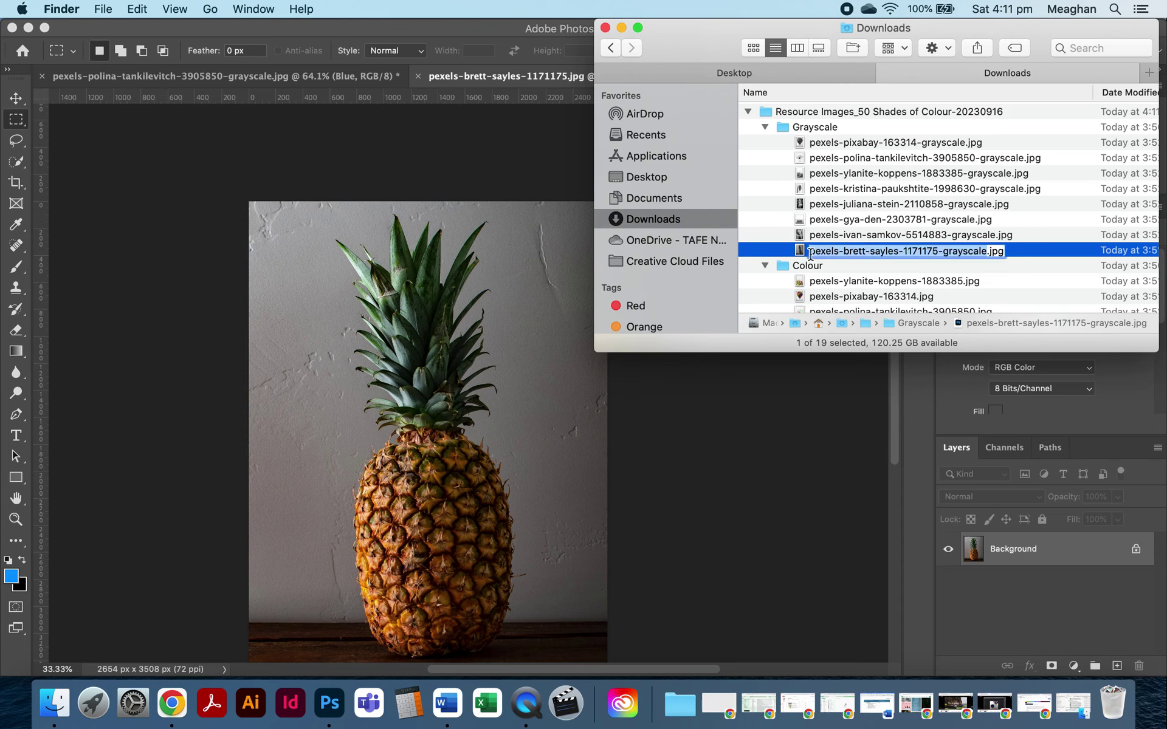
left_click(836, 236)
left_click_drag(801, 253, 345, 285)
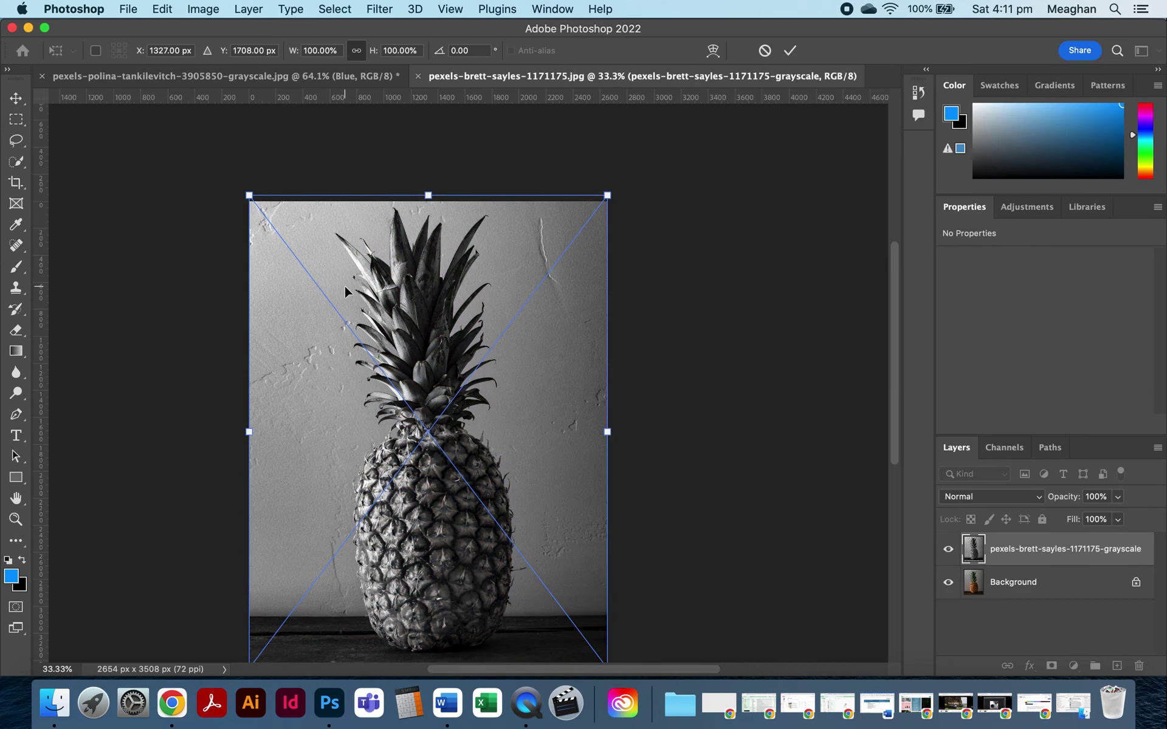
scroll(575, 294, "down", 3)
scroll(575, 294, "up", 2)
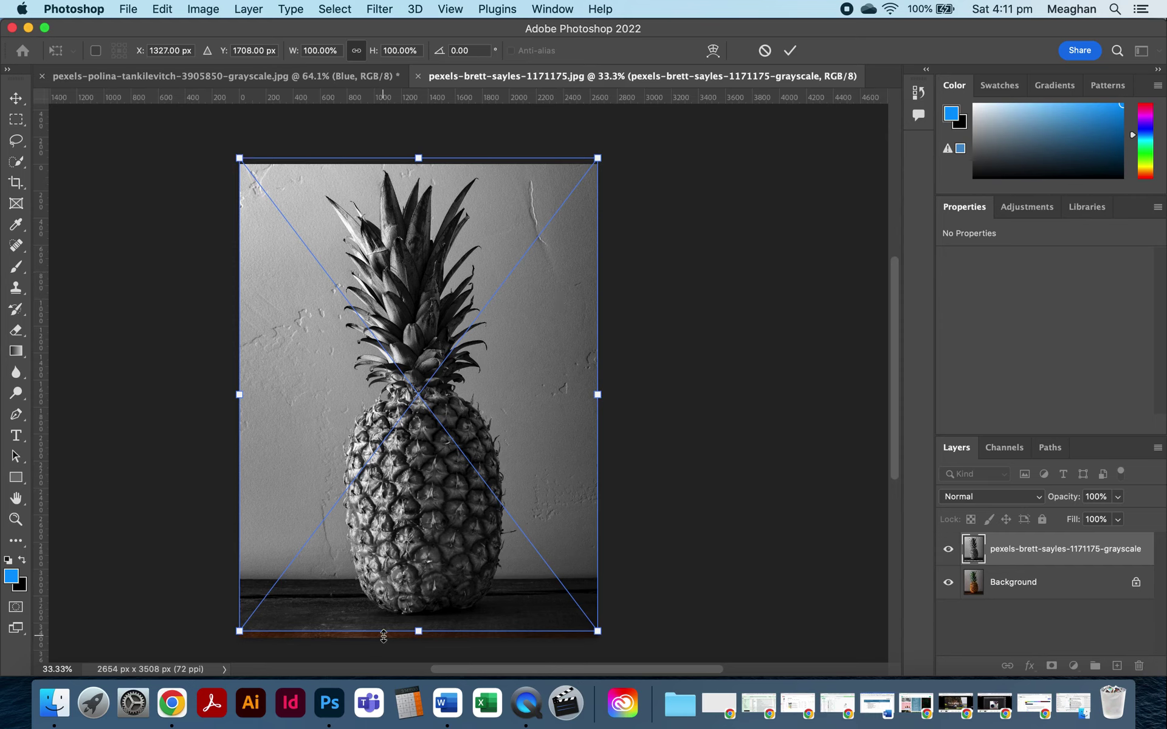
left_click_drag(384, 636, 383, 638)
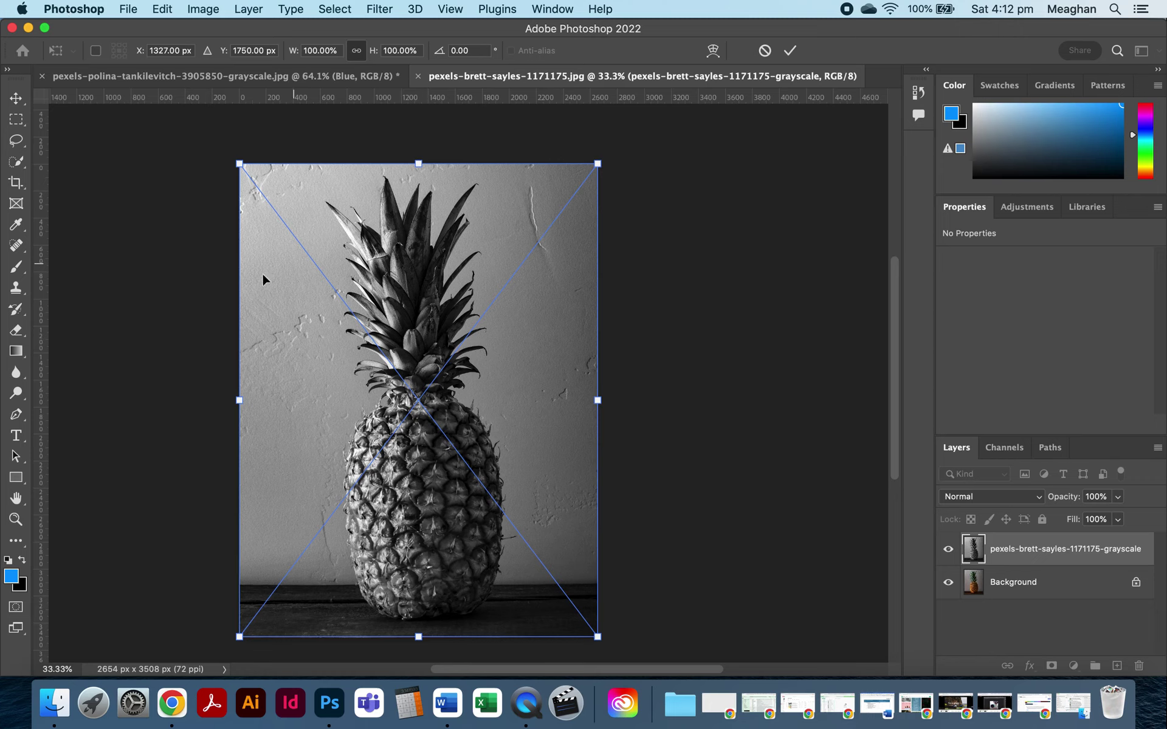
Commit the placed grayscale image, activate the Rectangular Marquee tool, and undo the placement.
left_click(16, 266)
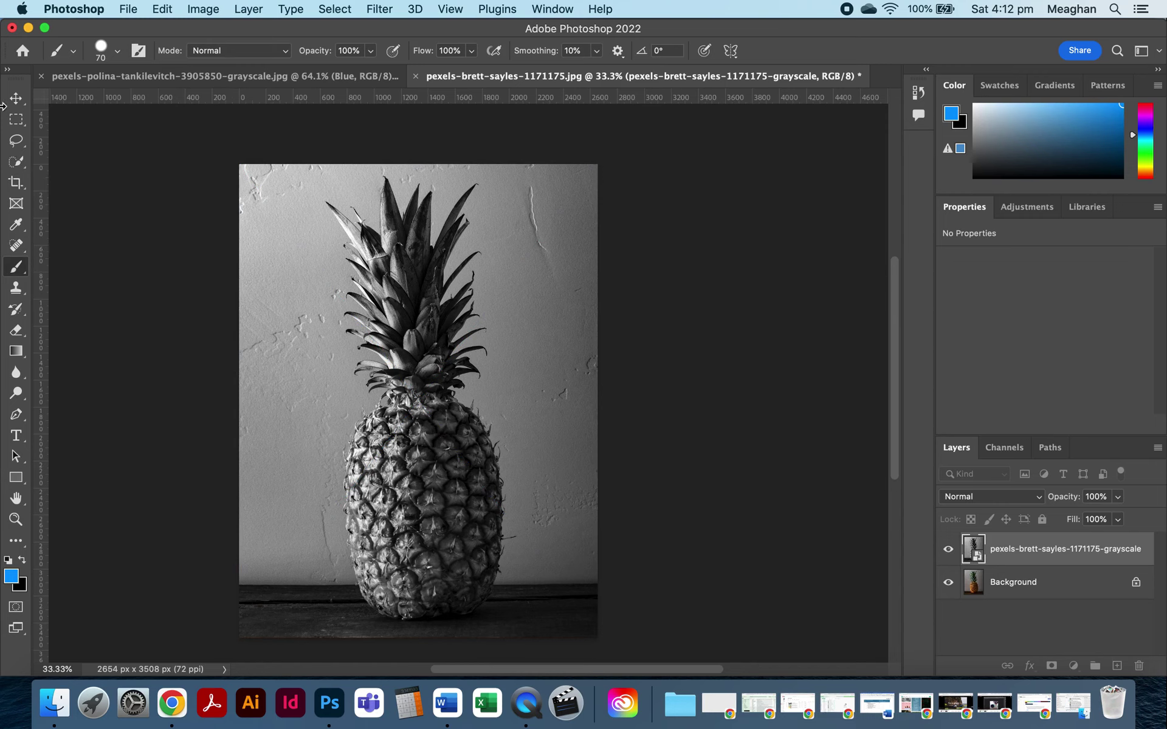
left_click(14, 120)
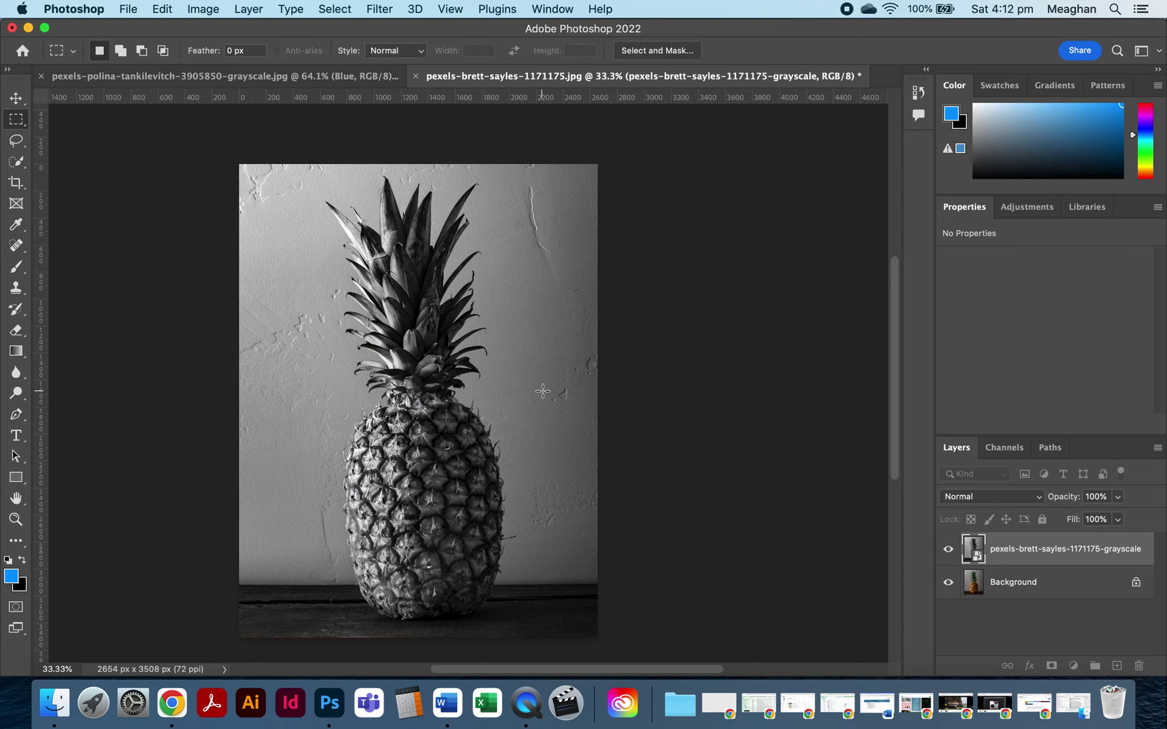
key("Return")
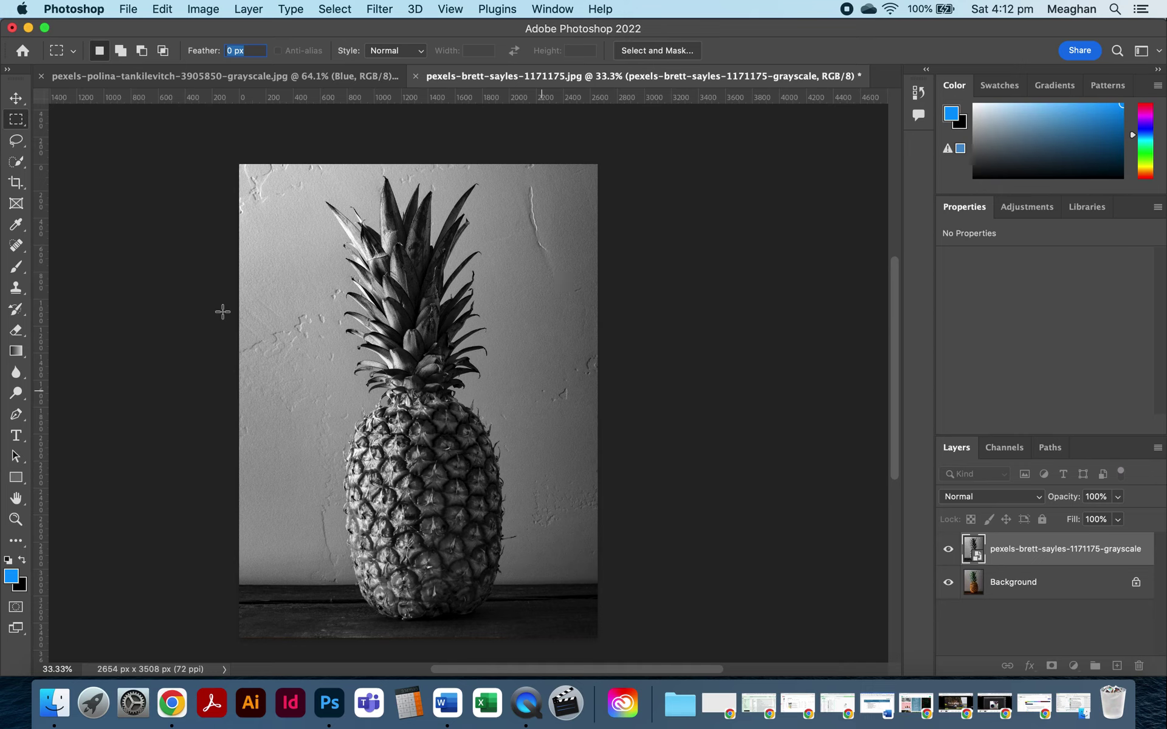
key("super+z")
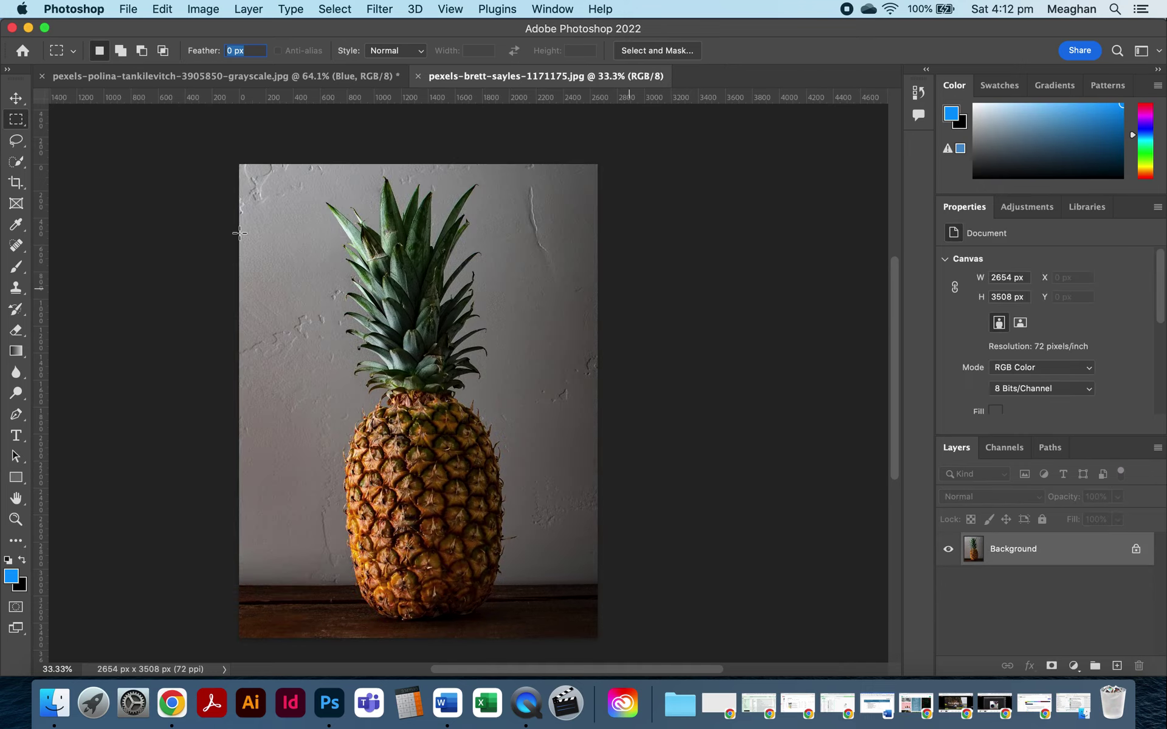
Place pexels-brett-sayles-1171175-grayscale.jpg as an embedded image over the colour pineapple and commit it.
left_click(130, 8)
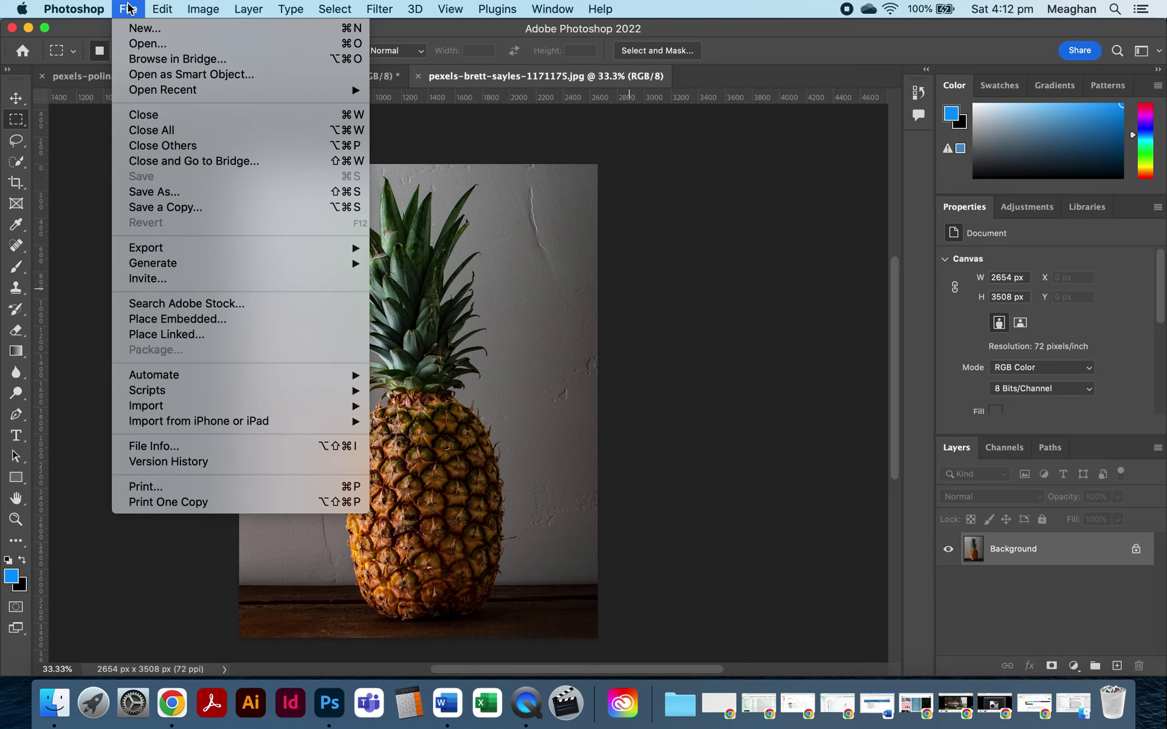
left_click(205, 318)
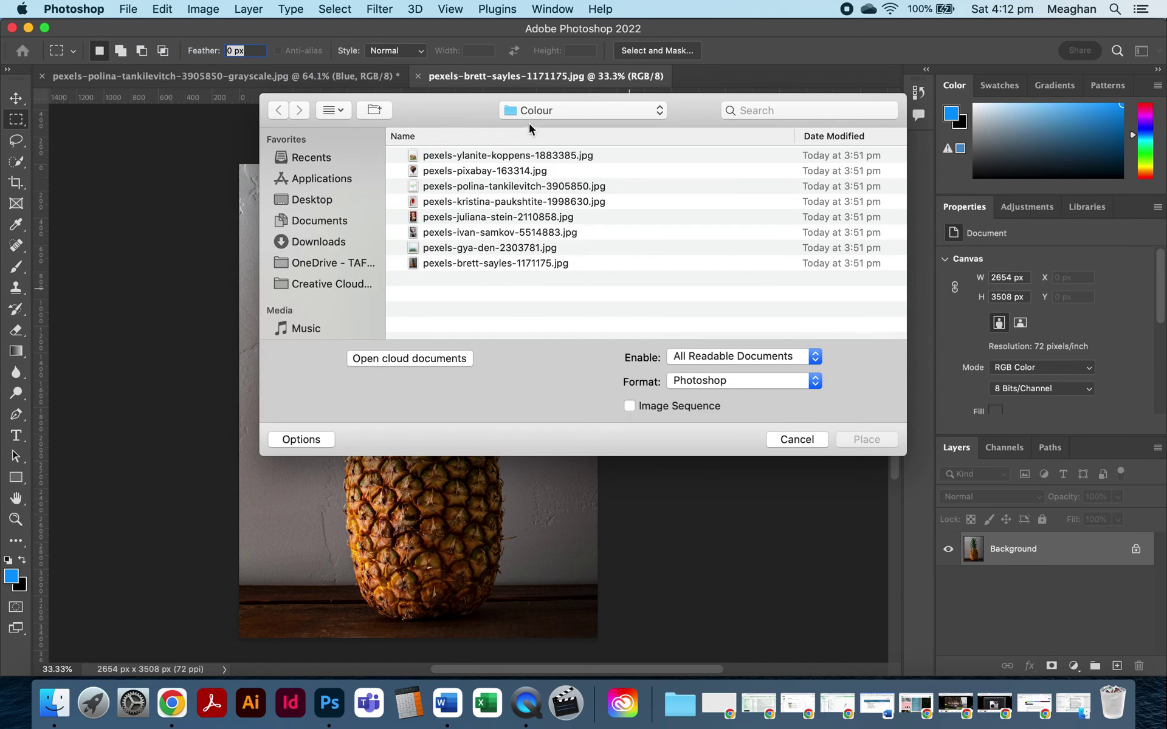
left_click(545, 115)
left_click(549, 125)
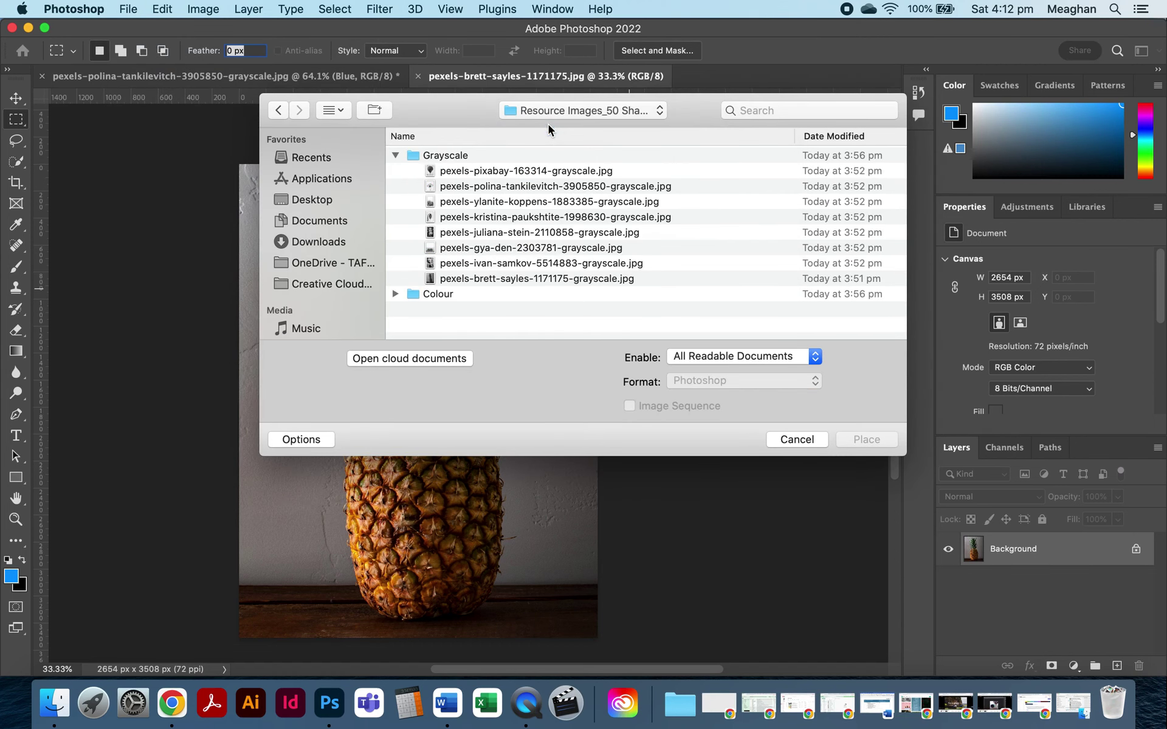
left_click(510, 284)
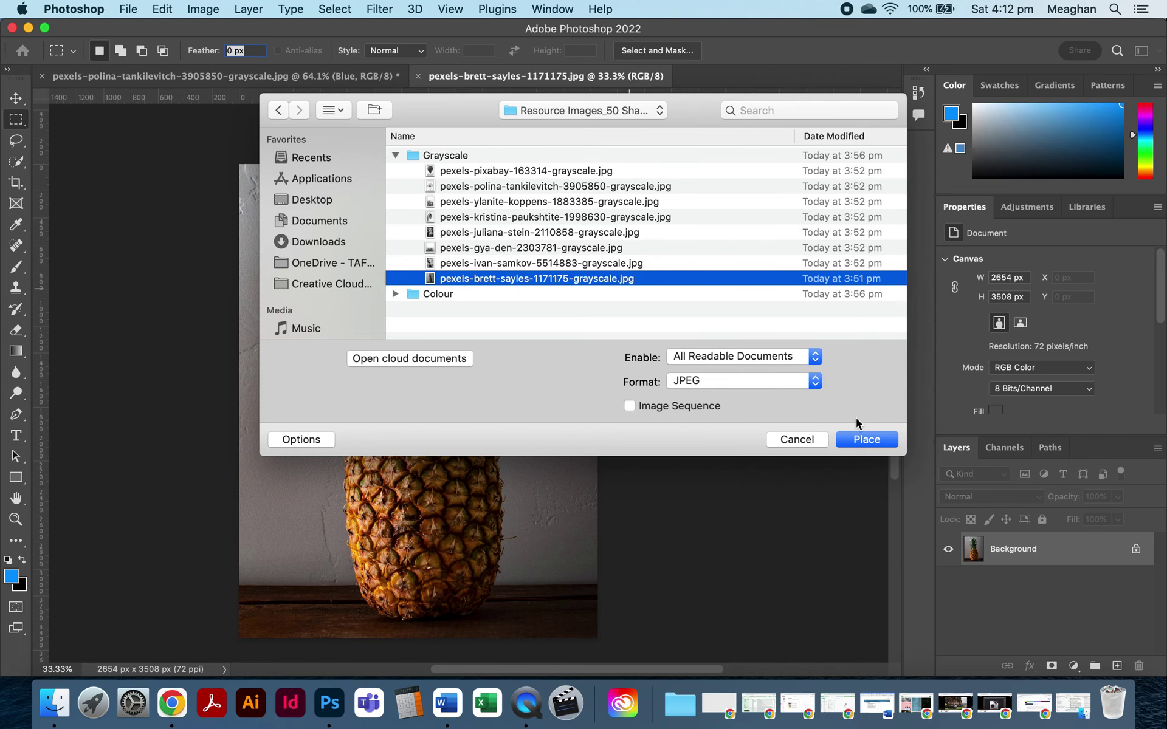
left_click(864, 438)
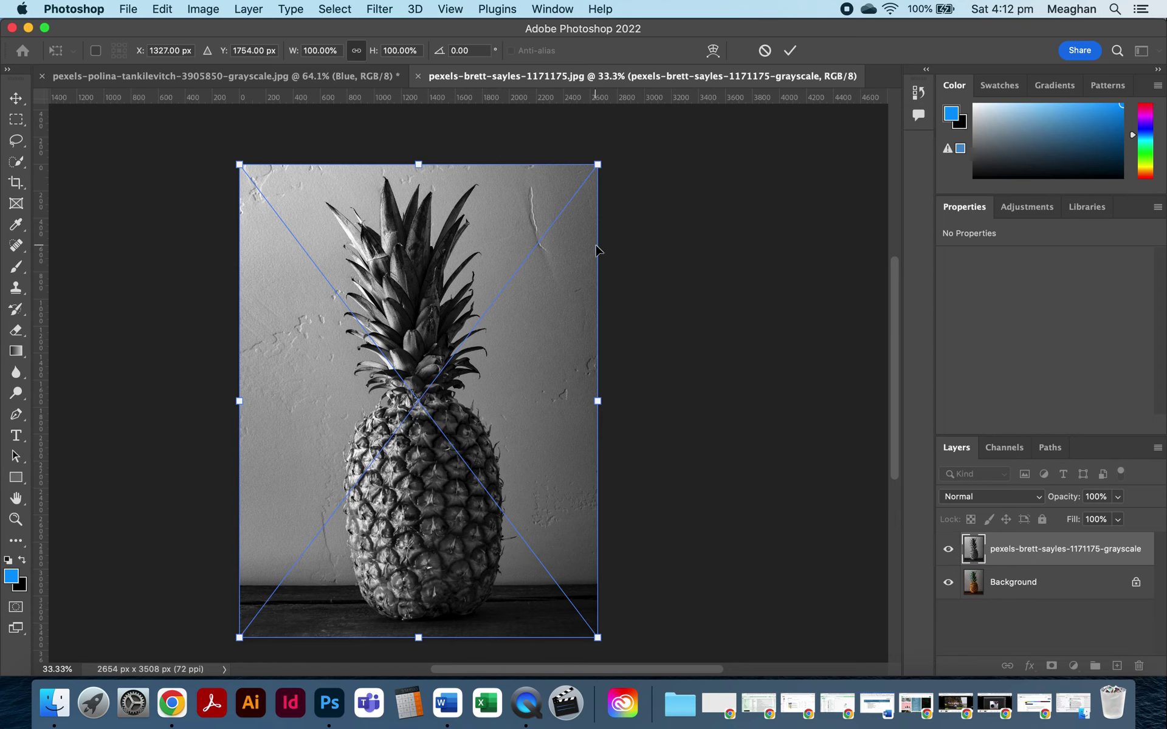
key("Return")
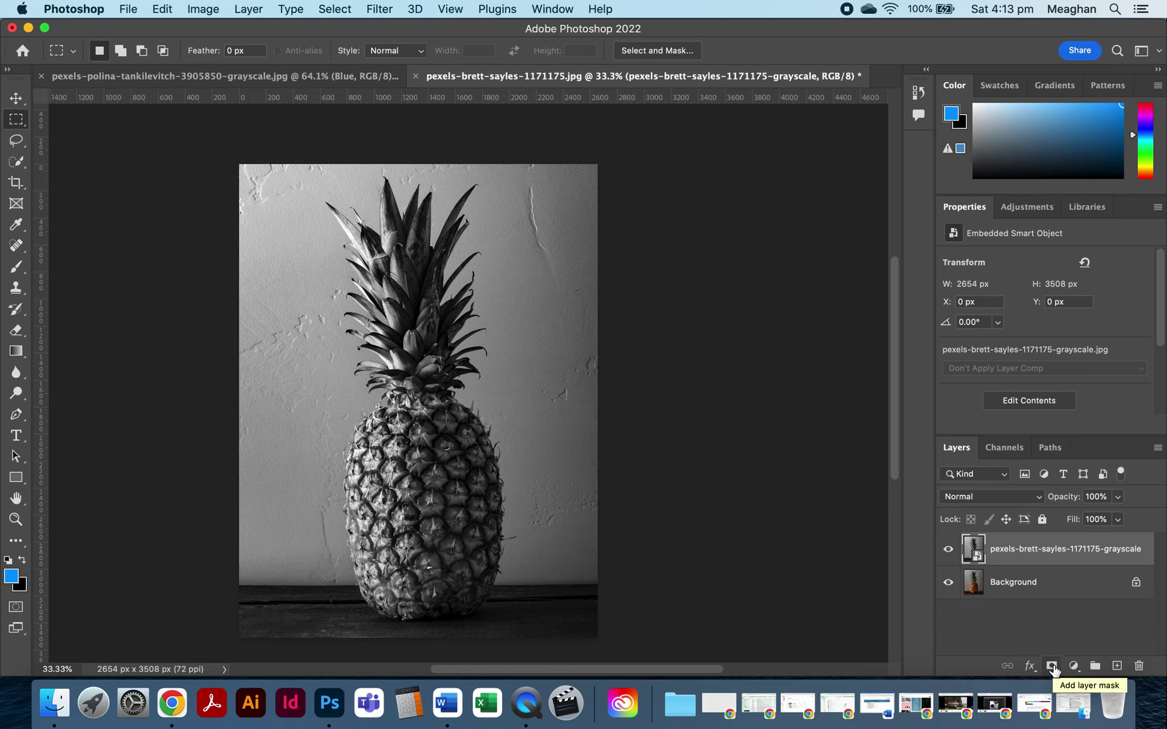
Add a layer mask to the grayscale pineapple layer and swap foreground and background colours repeatedly, ending with black as foreground.
left_click(1051, 666)
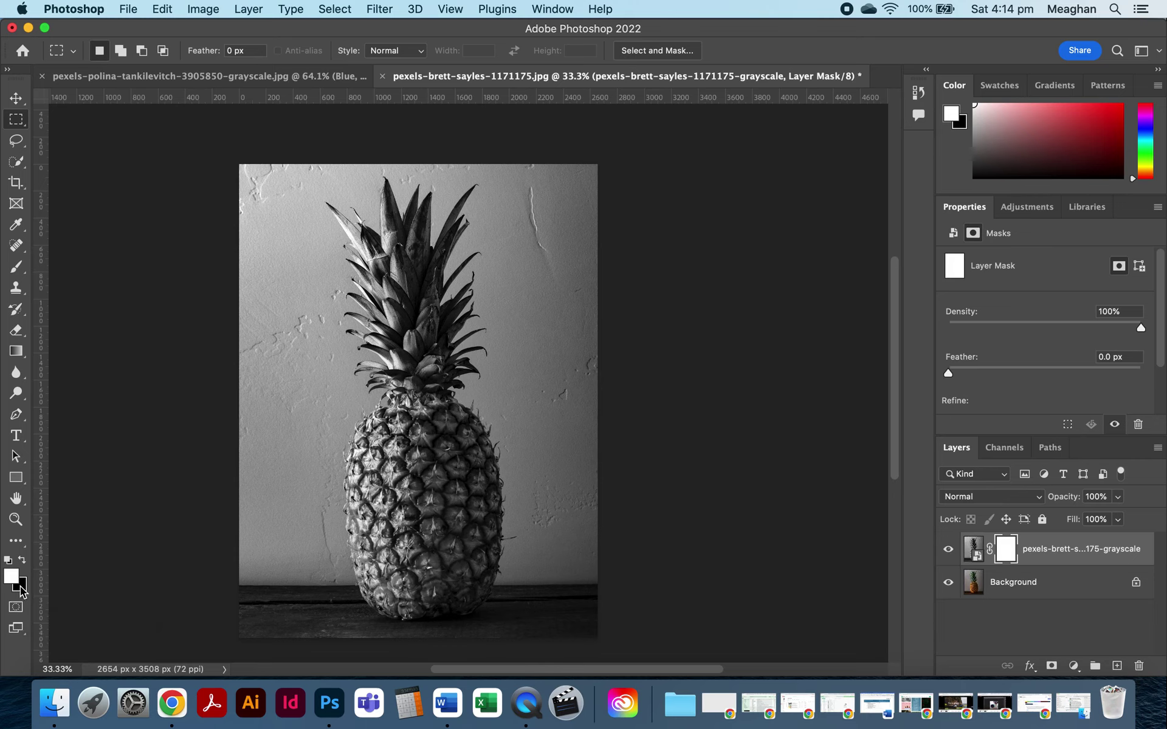
key("x")
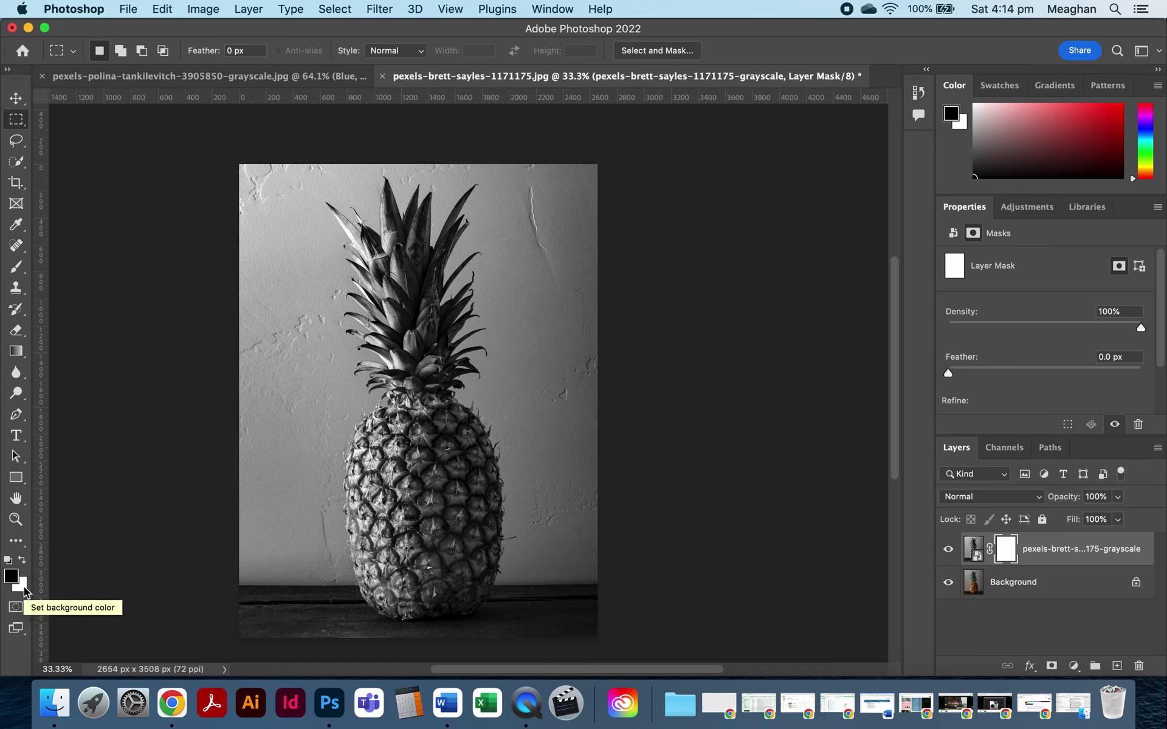
key("x")
key("x")
key("x")
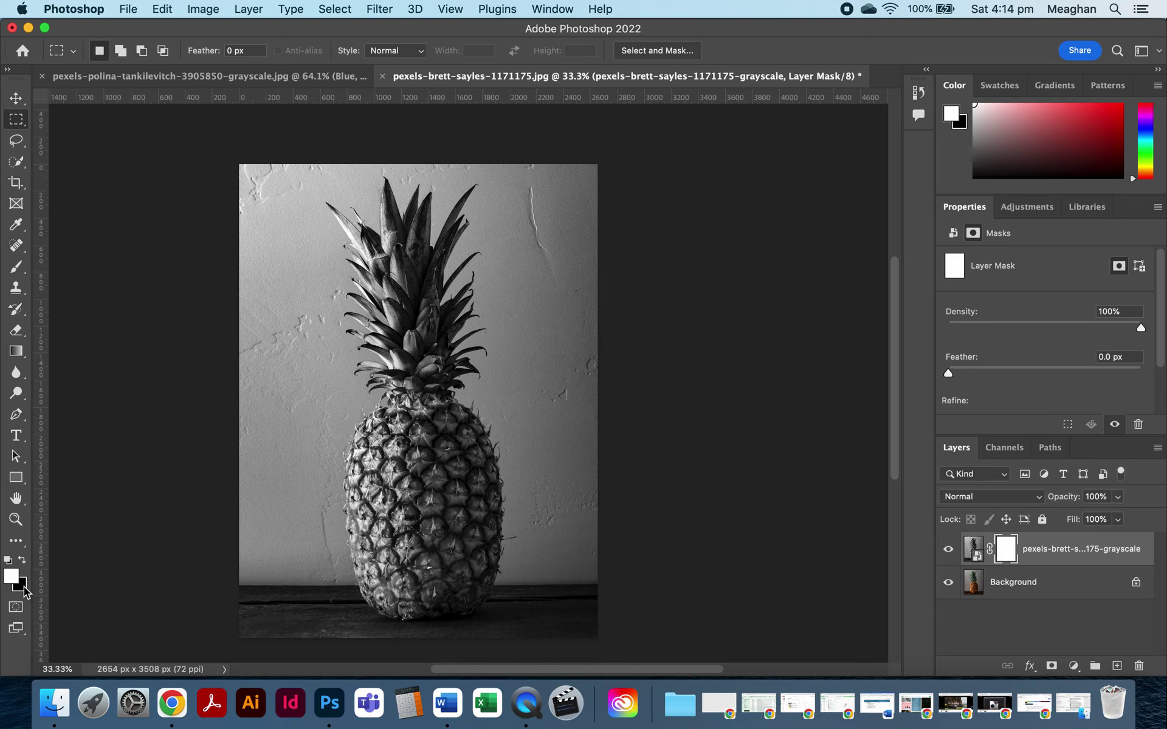
key("x")
key("x")
key("x")
key("x")
left_click(21, 561)
left_click(21, 561)
left_click(22, 561)
left_click(22, 560)
left_click(21, 561)
left_click(22, 560)
key("x")
key("x")
key("x")
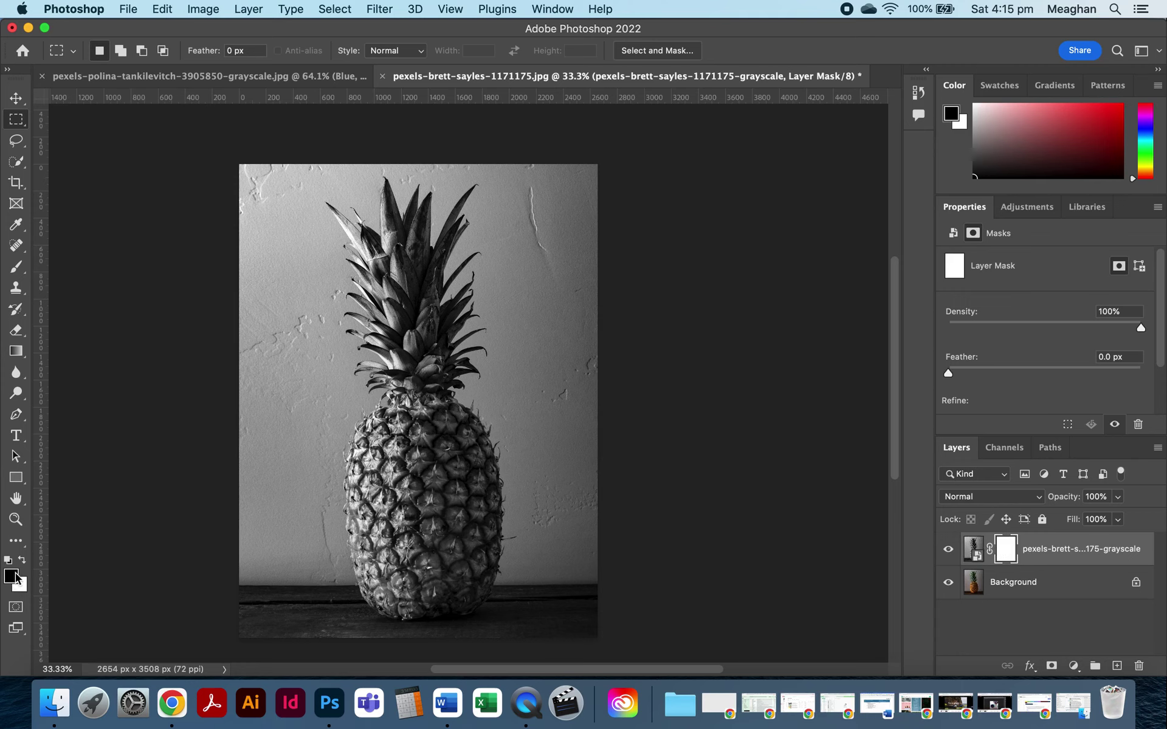
Paint black on the layer mask over the central crown leaves with the 70 px Brush to reveal their green.
left_click(16, 268)
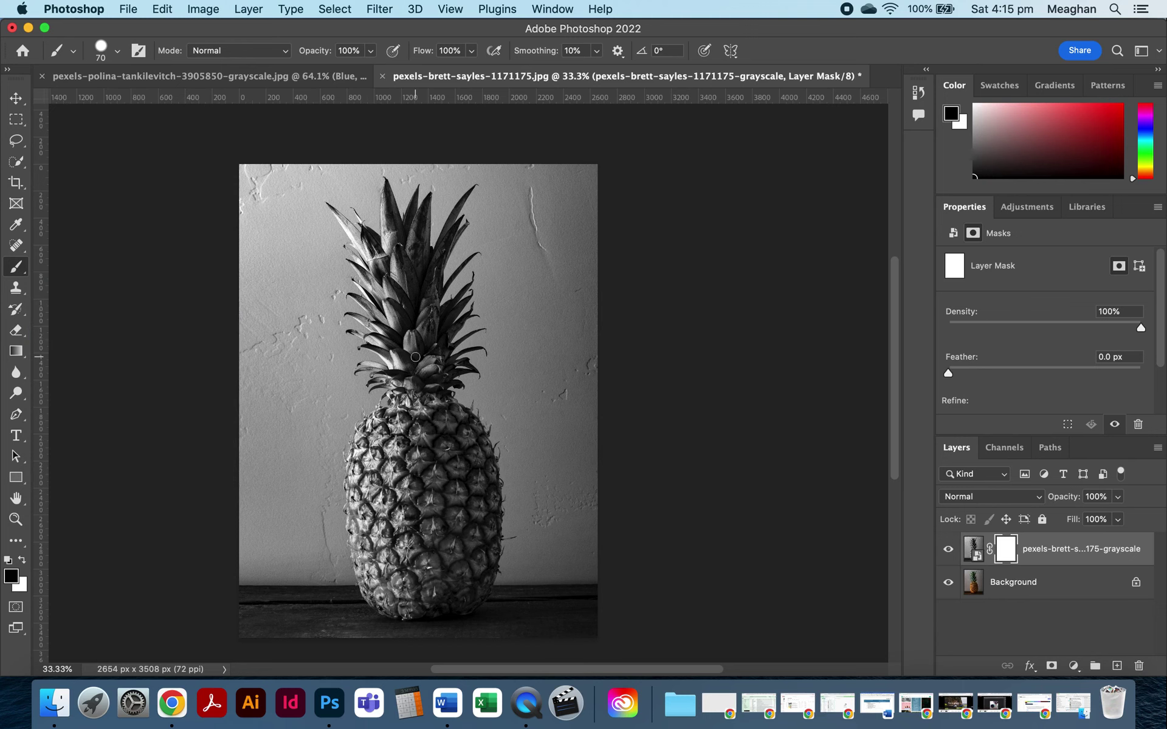
scroll(415, 357, "up", 5)
scroll(415, 357, "left", 3)
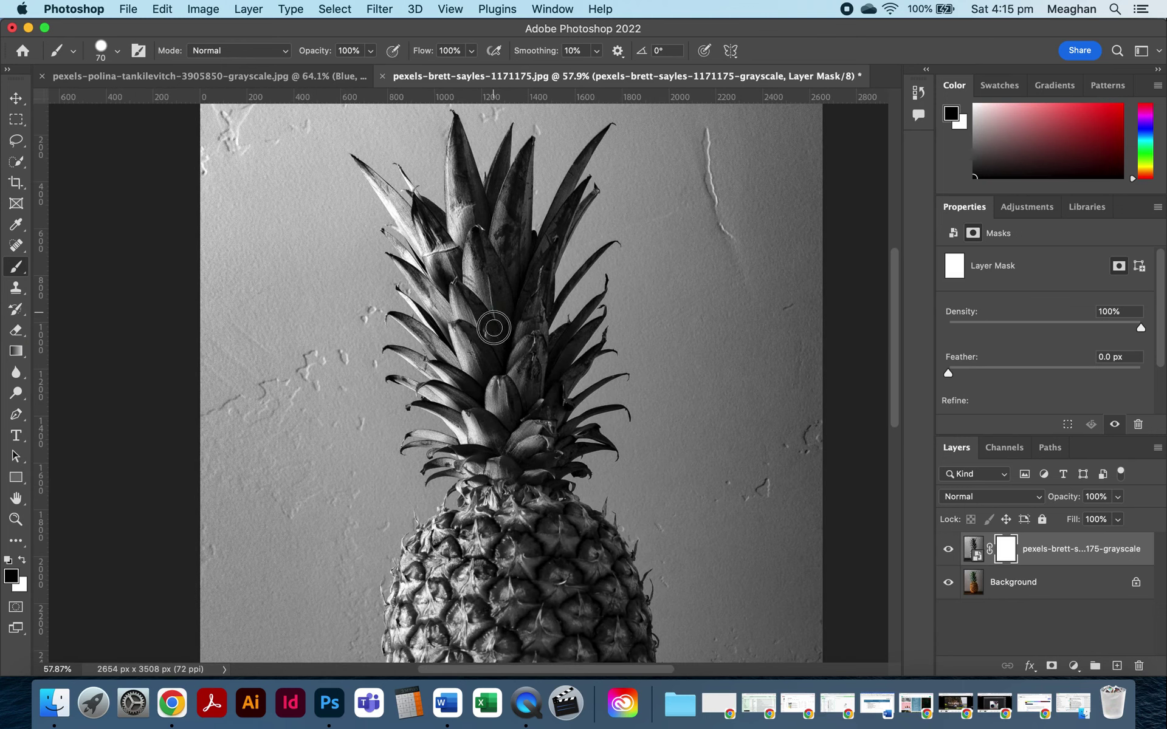
mouse_move(490, 328)
left_mouse_down()
mouse_move(459, 303)
mouse_move(475, 374)
mouse_move(458, 335)
mouse_move(496, 425)
mouse_move(513, 332)
mouse_move(499, 437)
mouse_move(535, 359)
mouse_move(520, 423)
mouse_move(518, 266)
mouse_move(502, 346)
mouse_move(477, 255)
mouse_move(479, 305)
mouse_move(491, 242)
mouse_move(505, 294)
left_mouse_up()
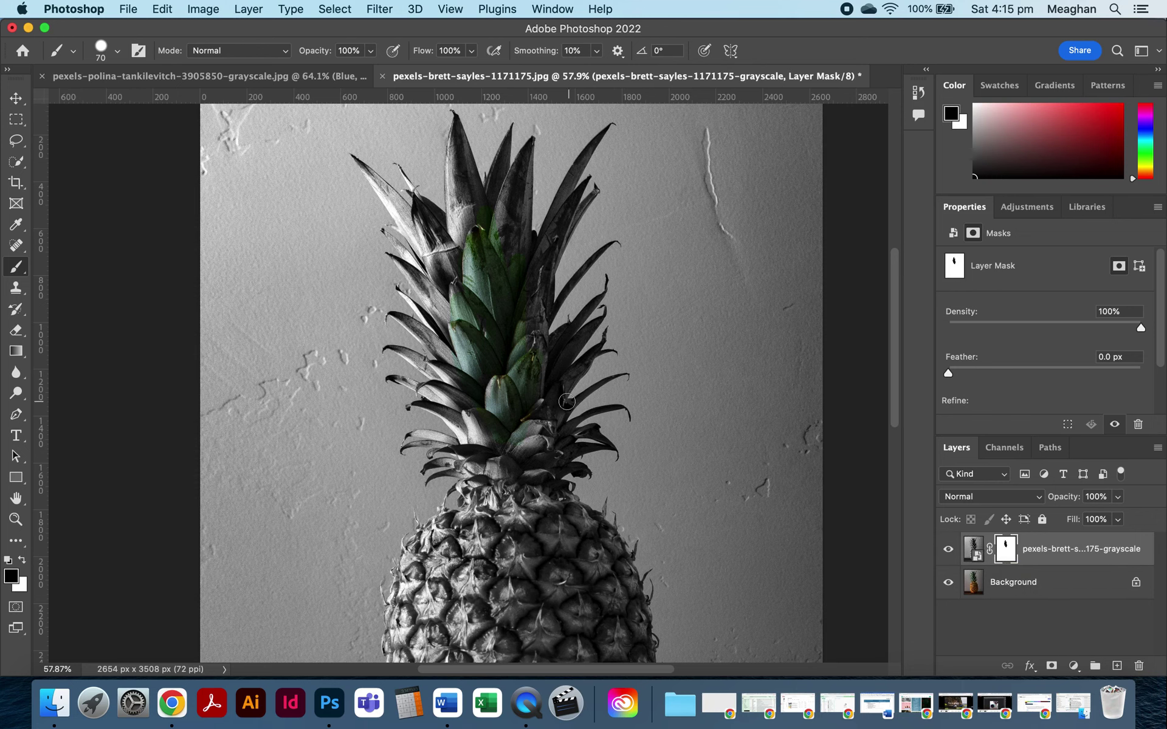
Enlarge the brush to 250 px and paint black on the layer mask across the pineapple's body to reveal its colour.
scroll(483, 447, "down", 3)
scroll(483, 447, "up", 3)
key("bracketright")
key("bracketright")
key("bracketright")
key("bracketright")
key("bracketright")
key("bracketright")
key("bracketright")
key("bracketright")
mouse_move(486, 425)
left_mouse_down()
mouse_move(383, 280)
mouse_move(402, 286)
mouse_move(389, 322)
mouse_move(313, 325)
mouse_move(307, 389)
mouse_move(314, 444)
mouse_move(365, 474)
left_mouse_up()
scroll(364, 474, "down", 5)
left_click_drag(358, 544, 389, 614)
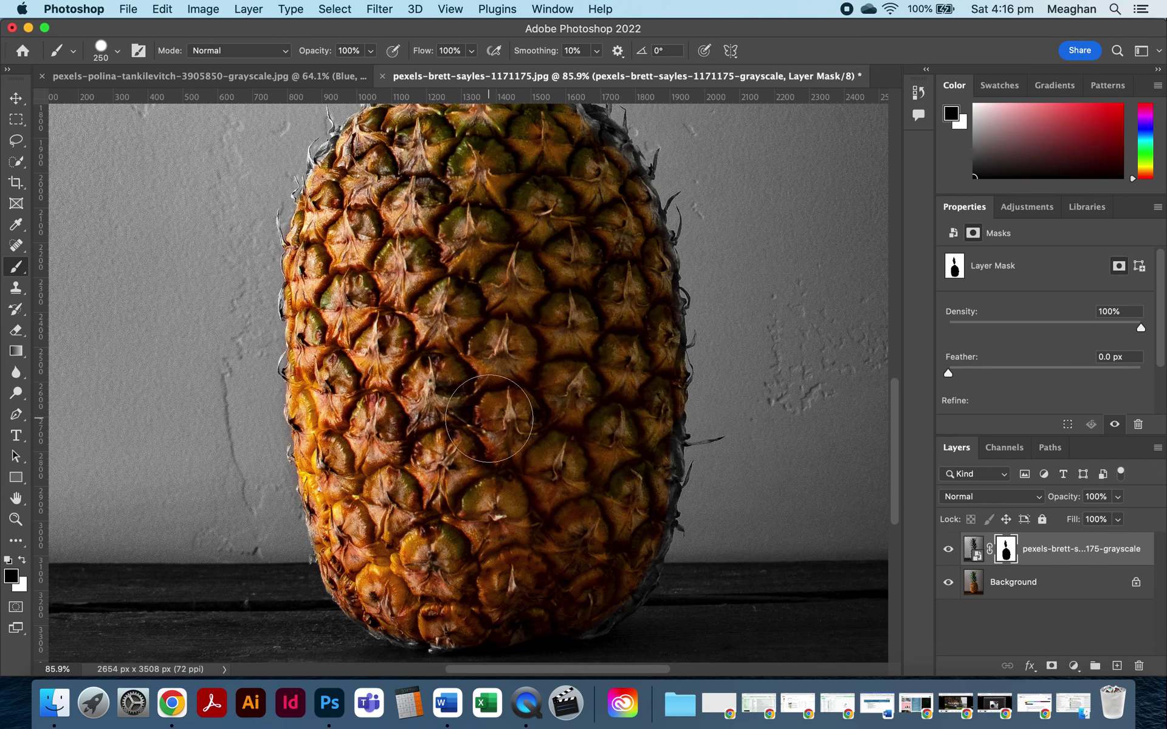
scroll(490, 418, "down", 3)
scroll(489, 418, "down", 3)
scroll(489, 418, "up", 3)
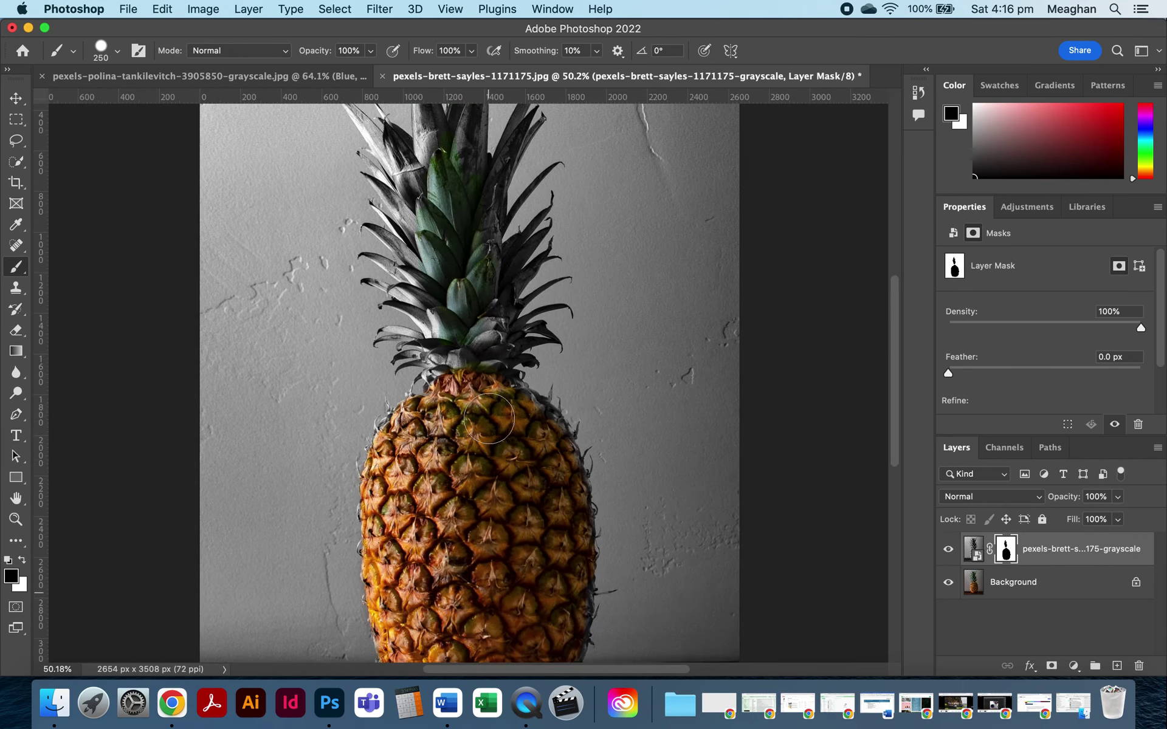